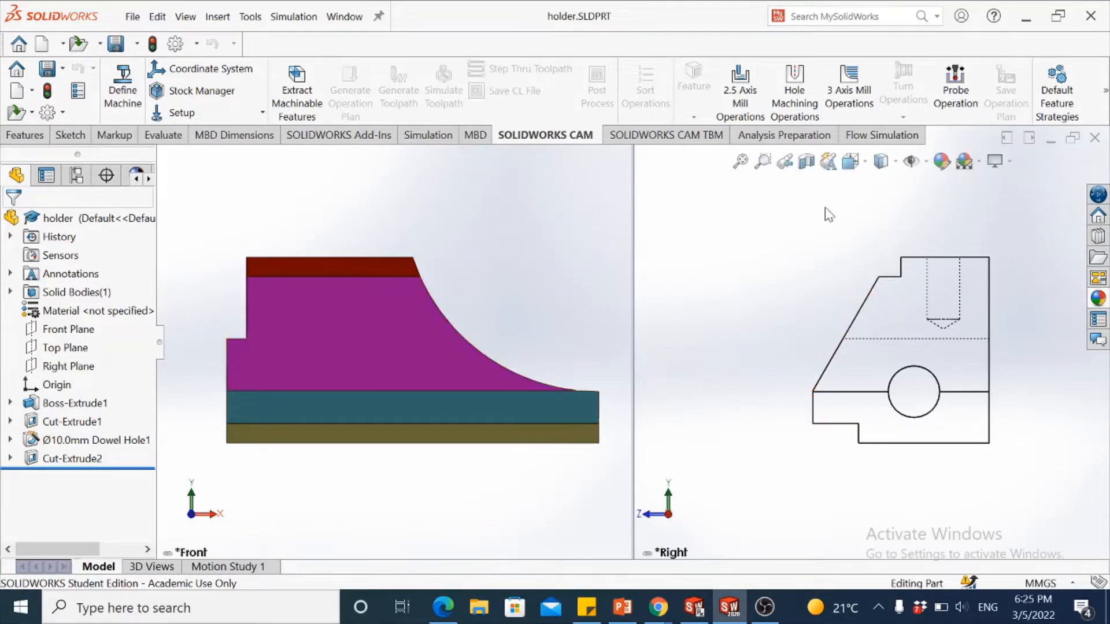
- Display the Right view shaded with edges and locate its curved cut face in the Front view
click(881, 160)
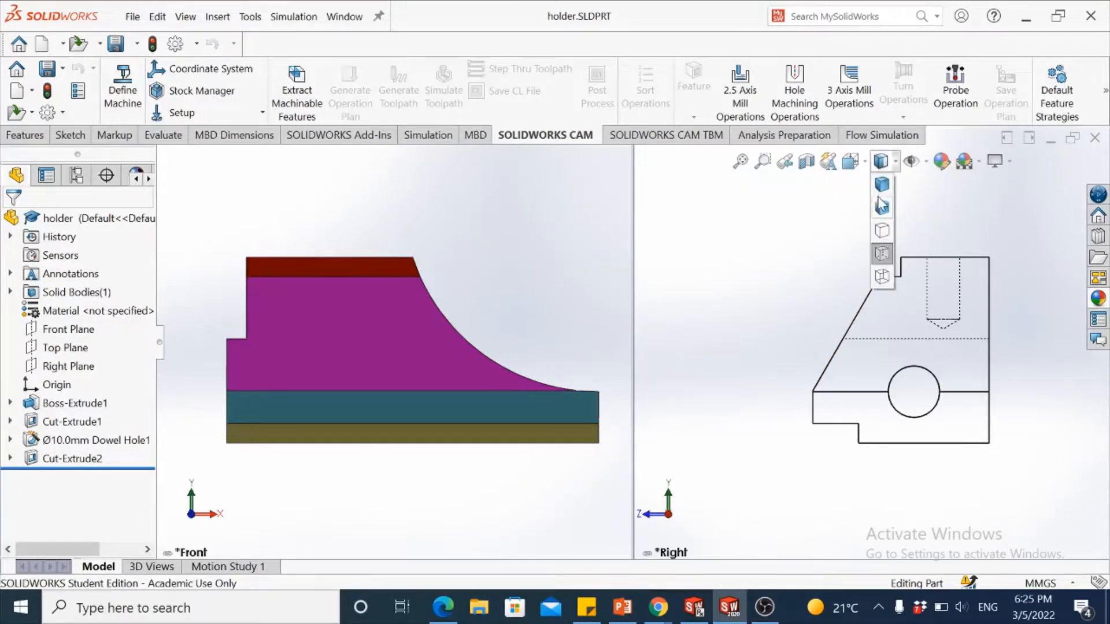
click(881, 207)
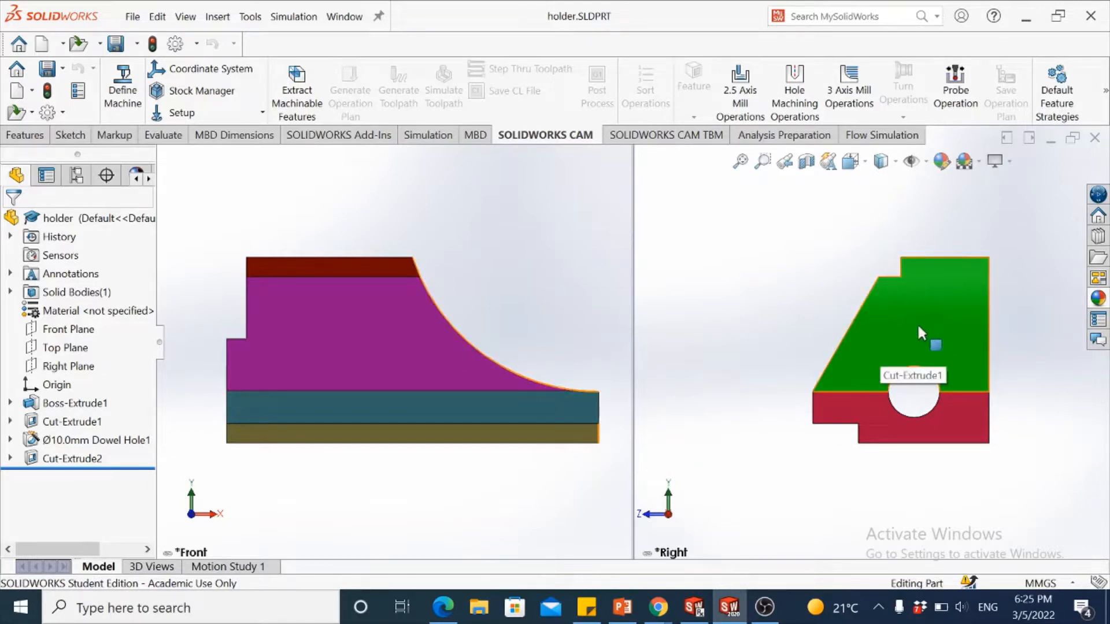
click(941, 288)
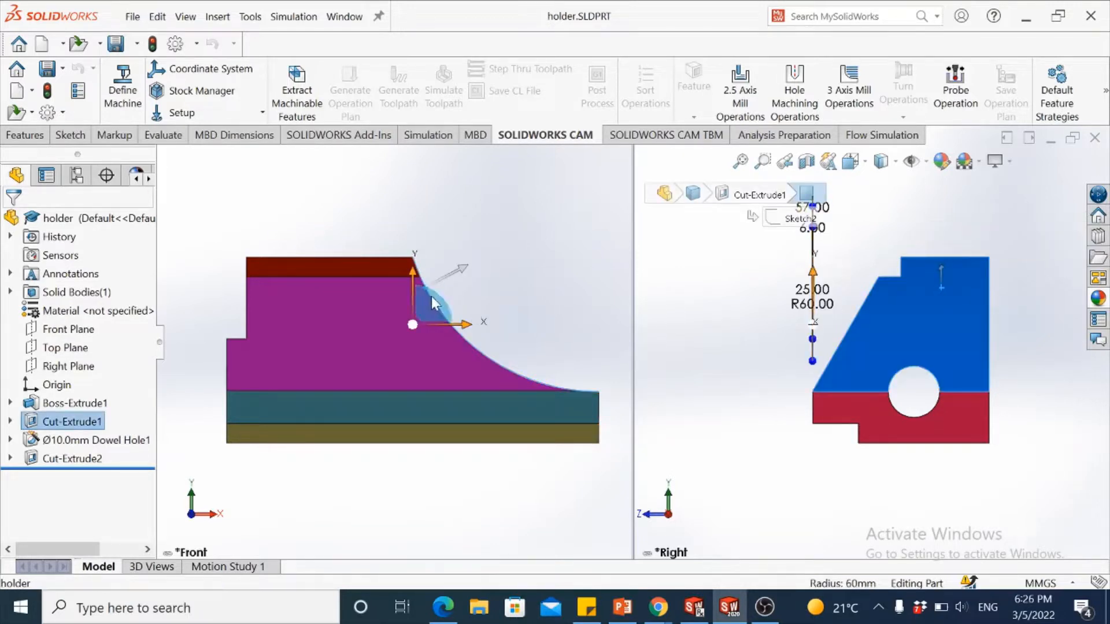
click(441, 214)
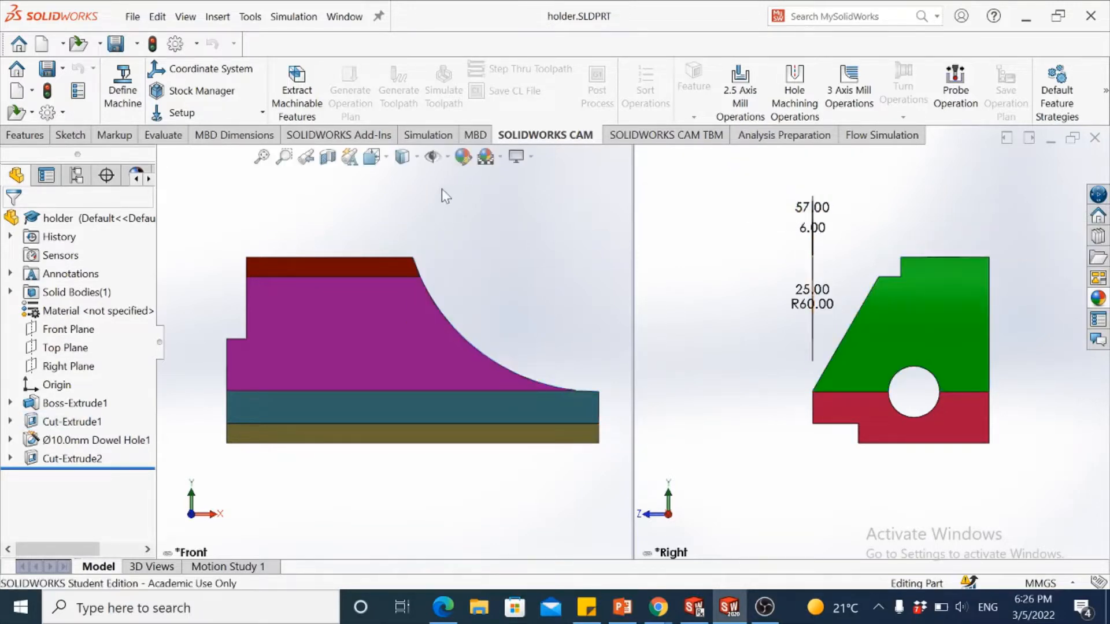
- Display the Front view with hidden lines visible and examine the Right view's curved upper face and lower end face
click(411, 159)
click(410, 252)
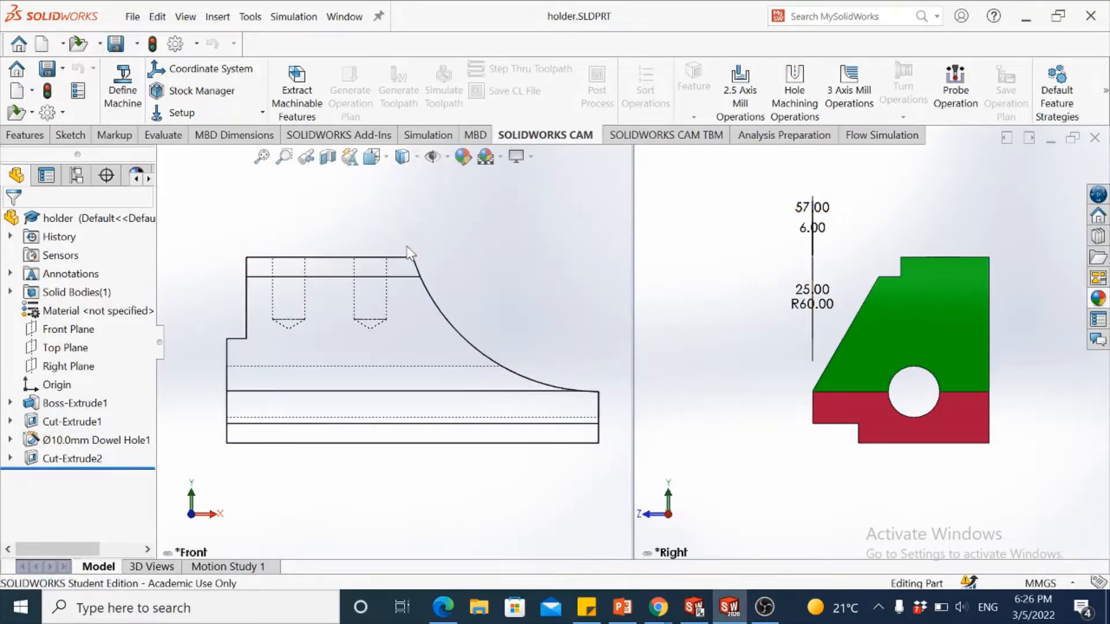
click(914, 303)
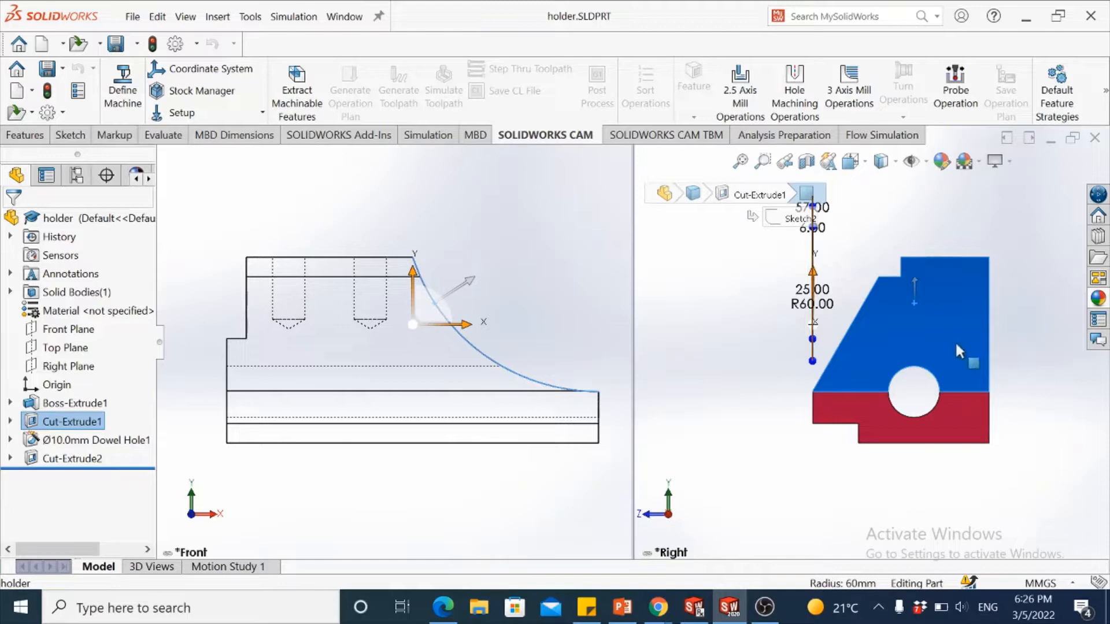
click(1004, 351)
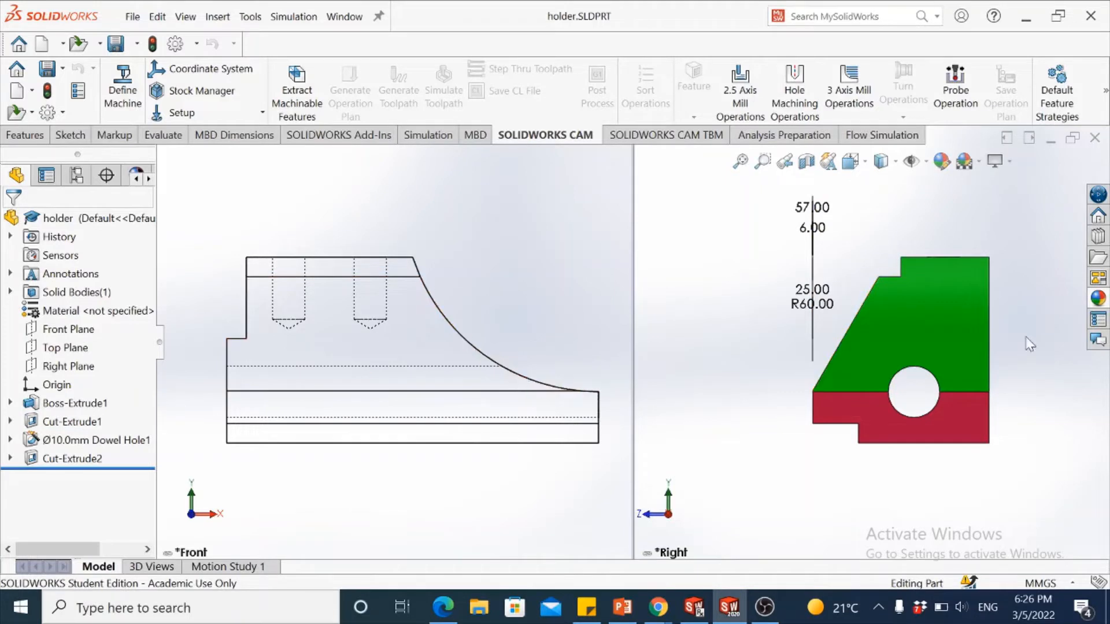
click(949, 424)
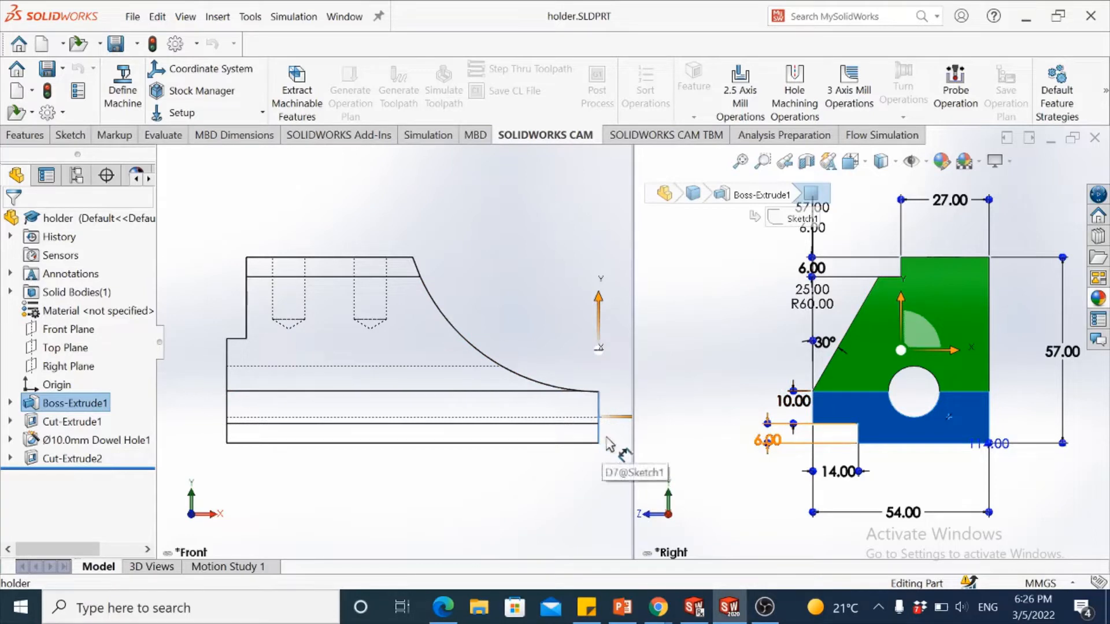
click(699, 384)
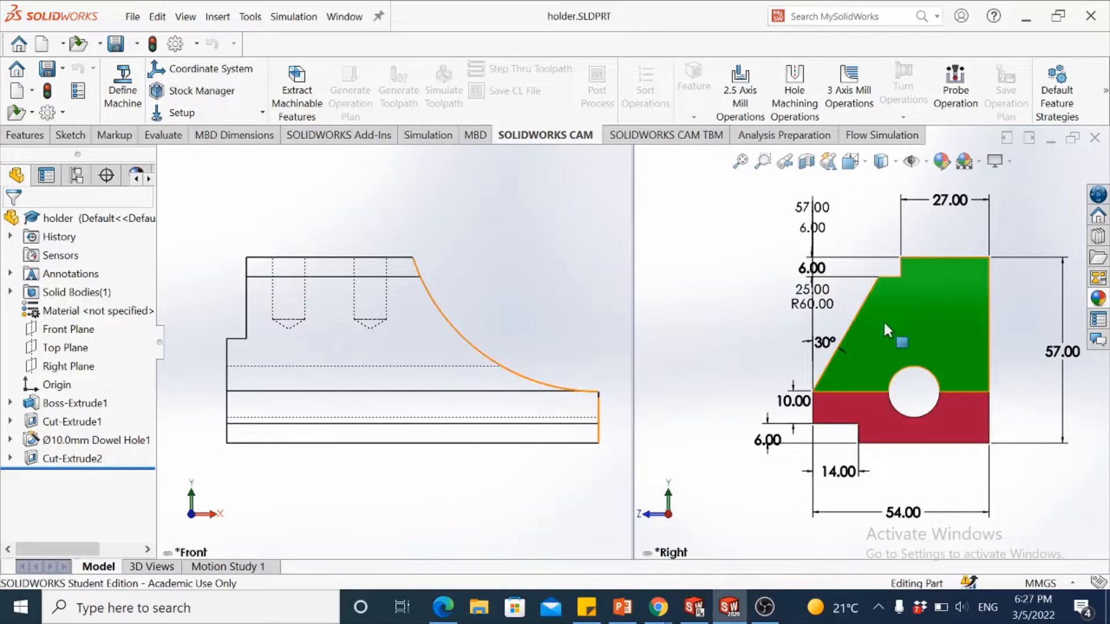
- Display the Right view with hidden lines visible and the Front view shaded with edges
click(880, 162)
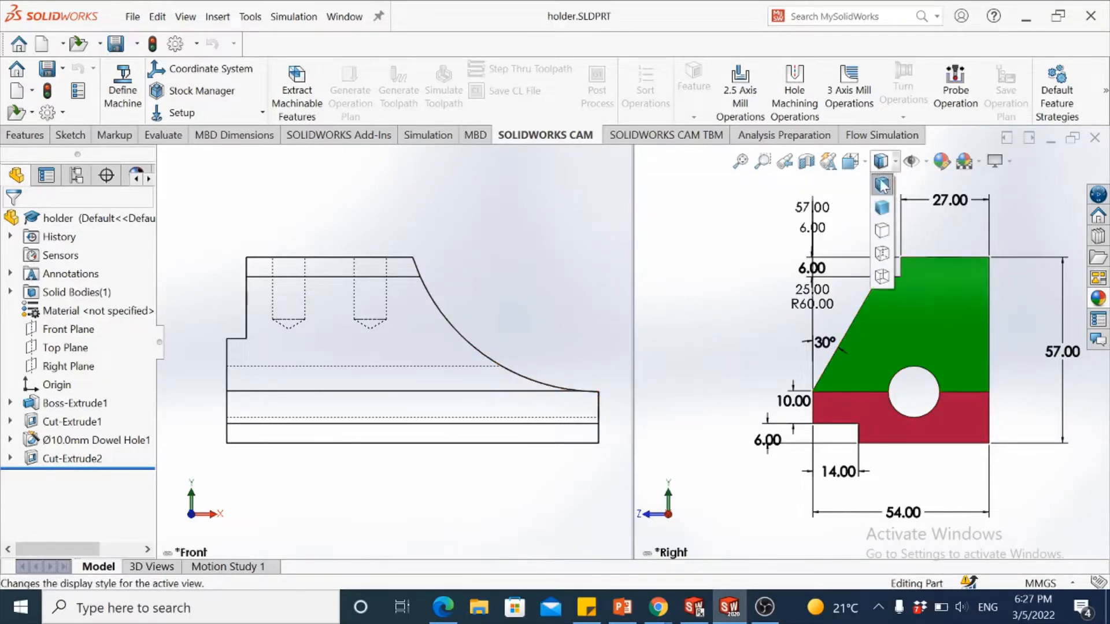
click(886, 258)
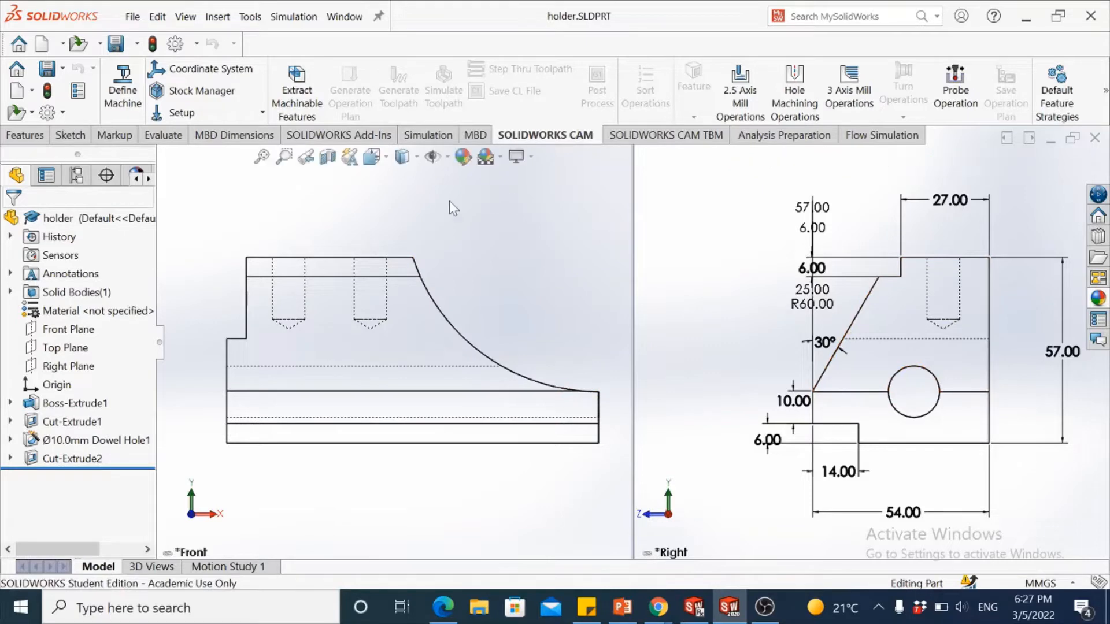
click(386, 158)
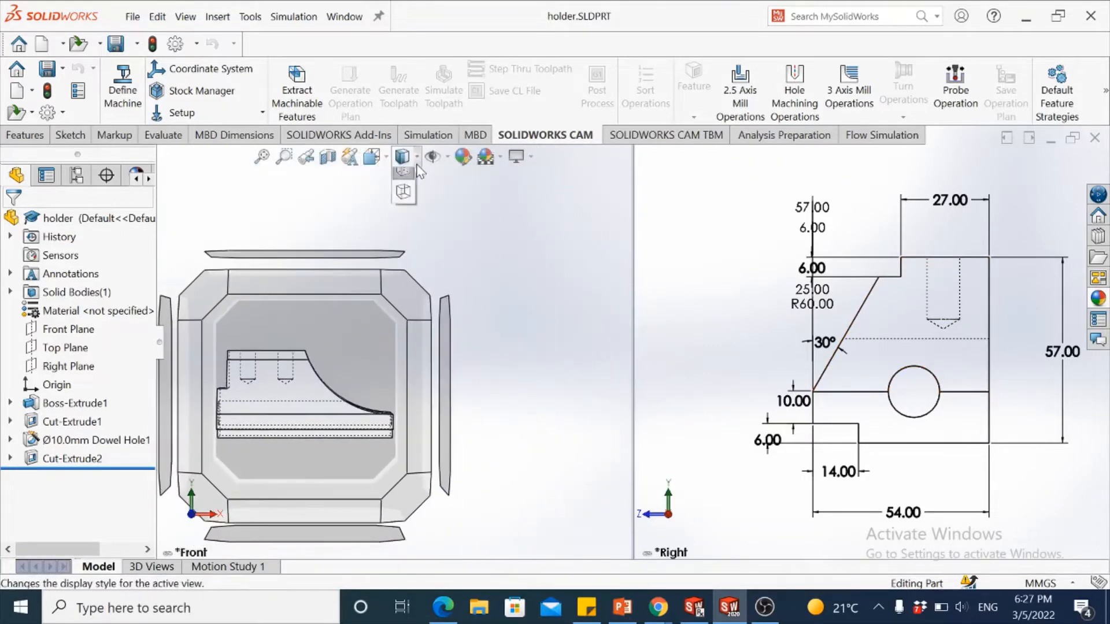
mouse_move(404, 159)
click(404, 182)
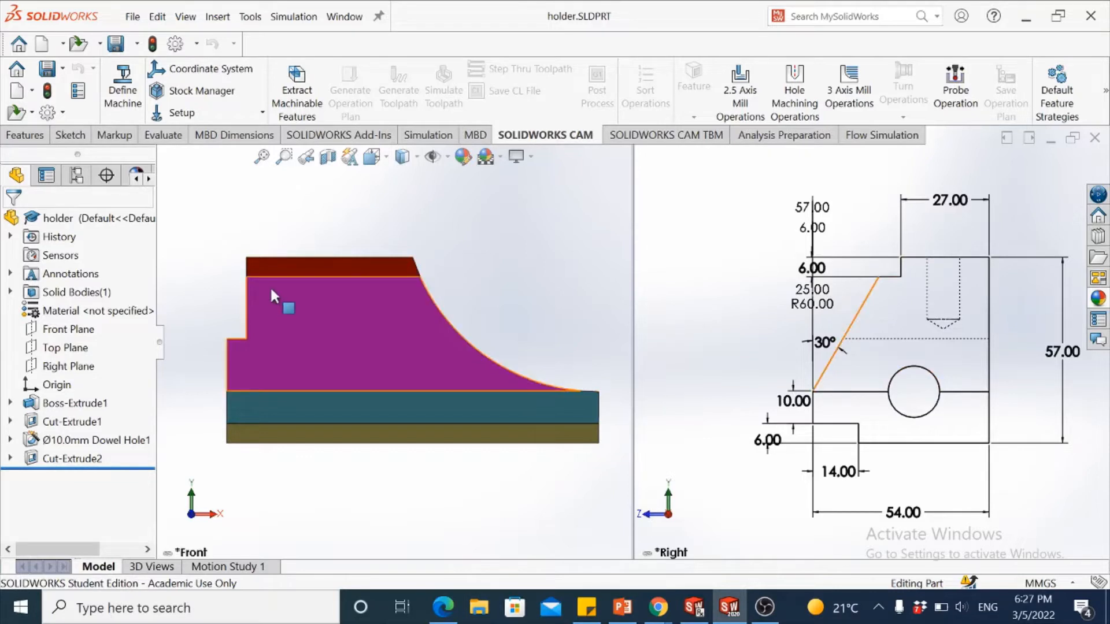
- Examine the Front view's upper, sloped and two base faces against the Right view, and display the Front view with hidden lines visible
click(290, 265)
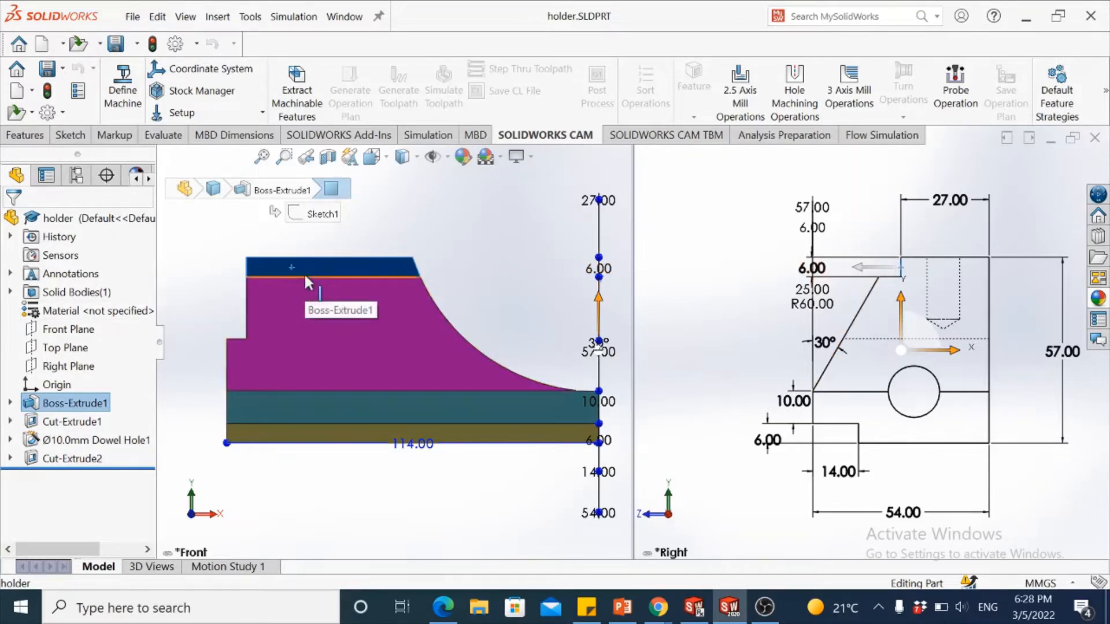
click(348, 302)
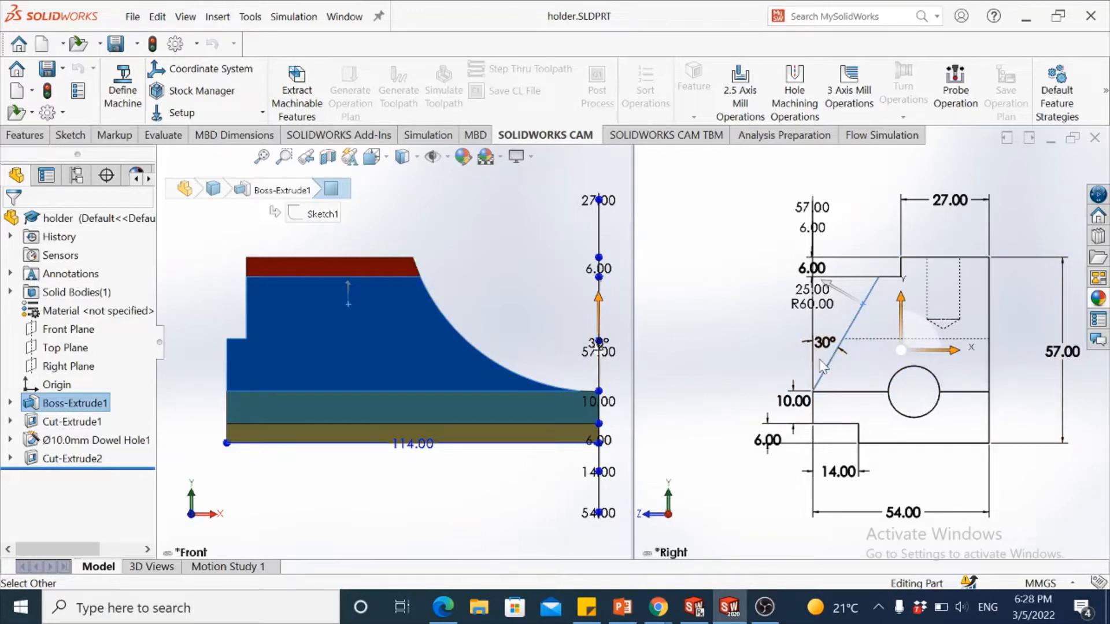
click(534, 415)
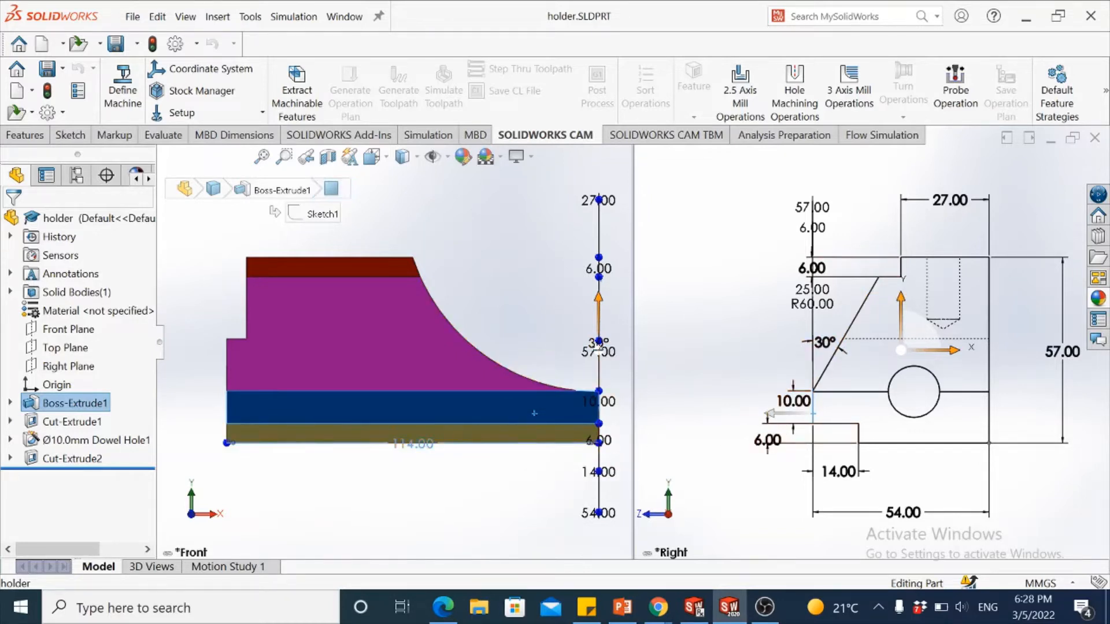
click(508, 426)
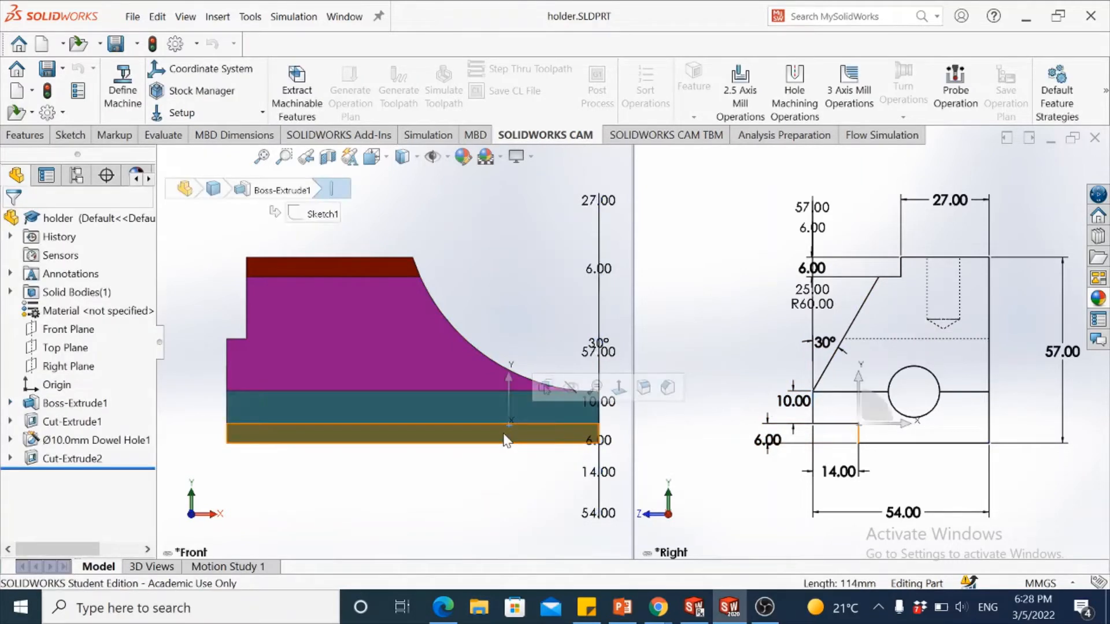
click(503, 434)
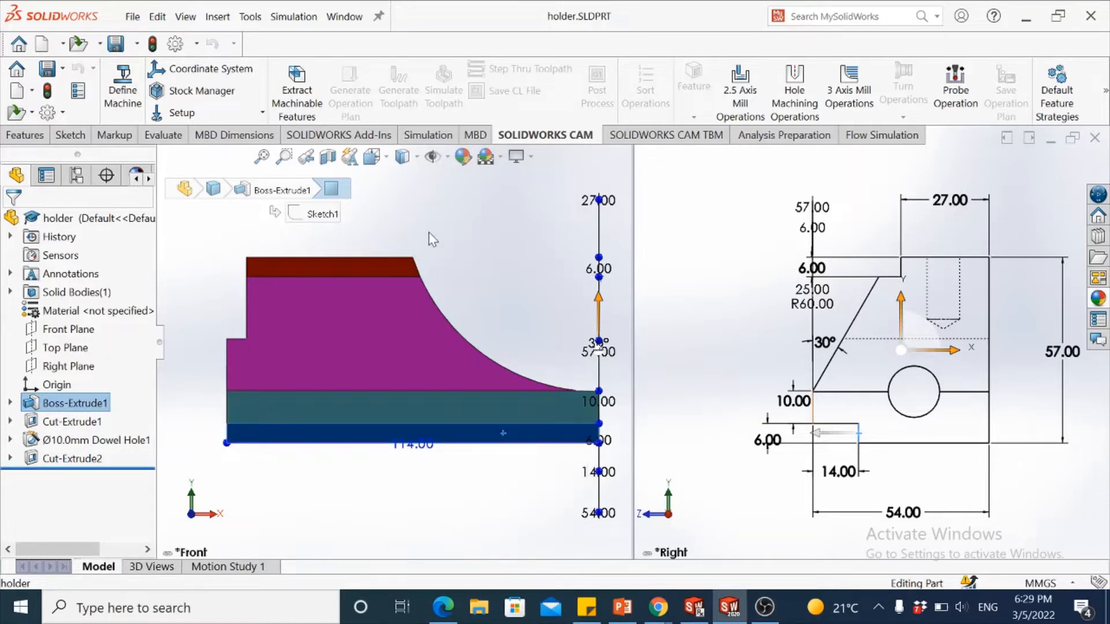
click(416, 158)
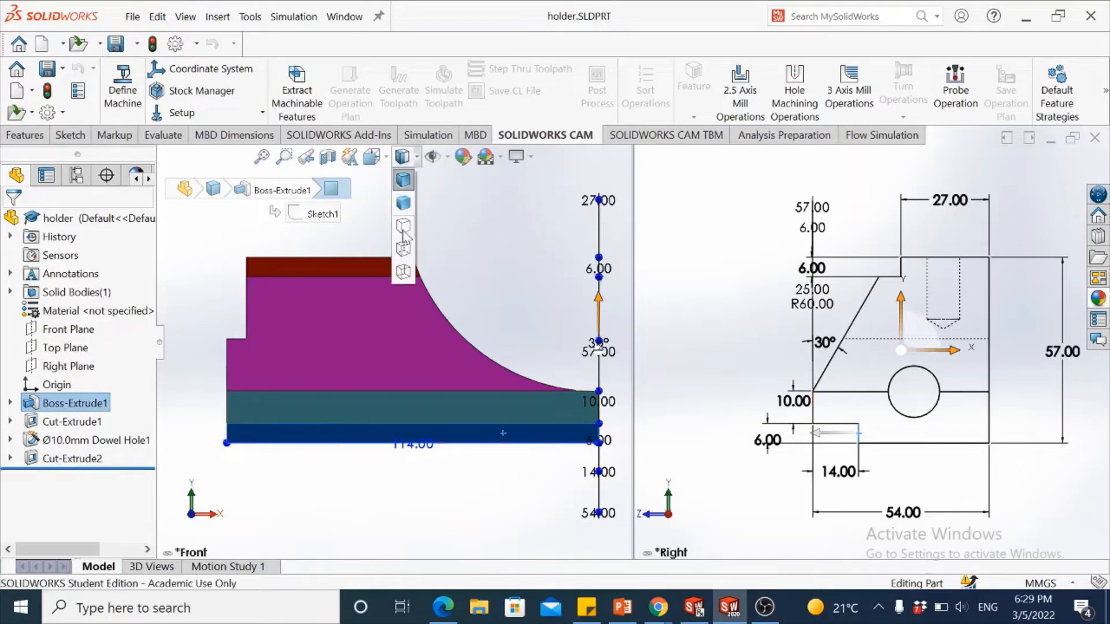
click(404, 248)
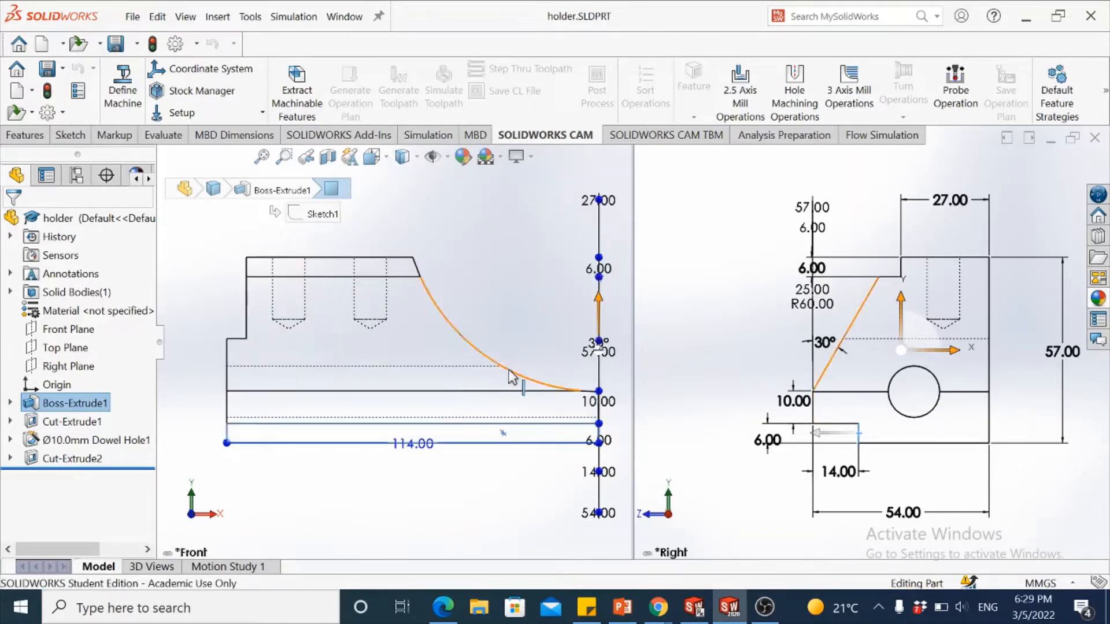
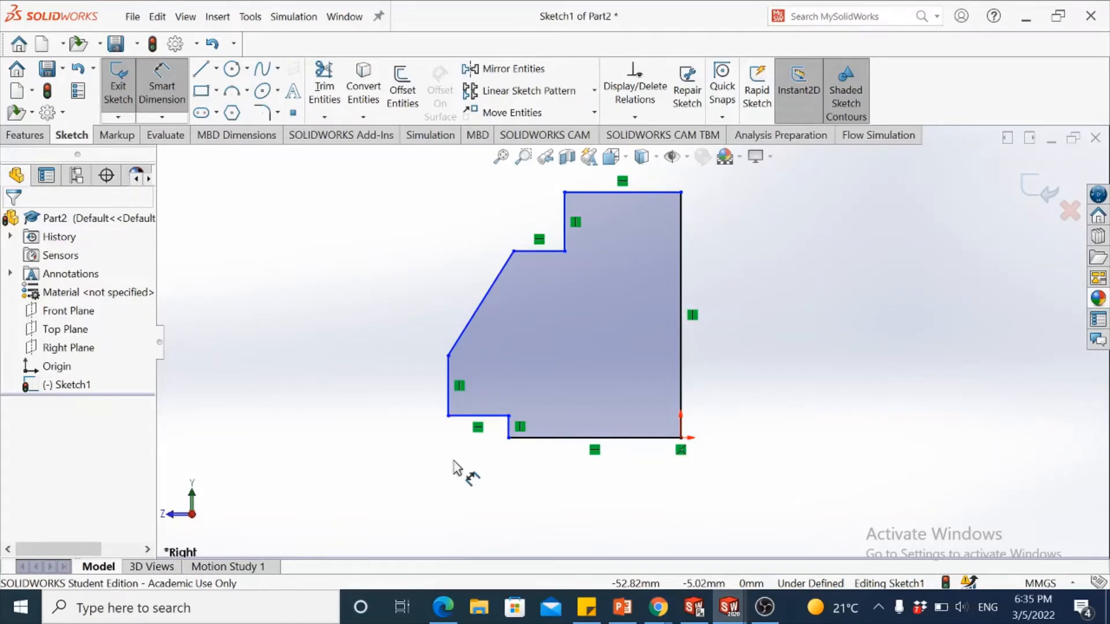
- Dimension the side profile's overall width as 54 mm and its overall height as 57 mm
click(452, 407)
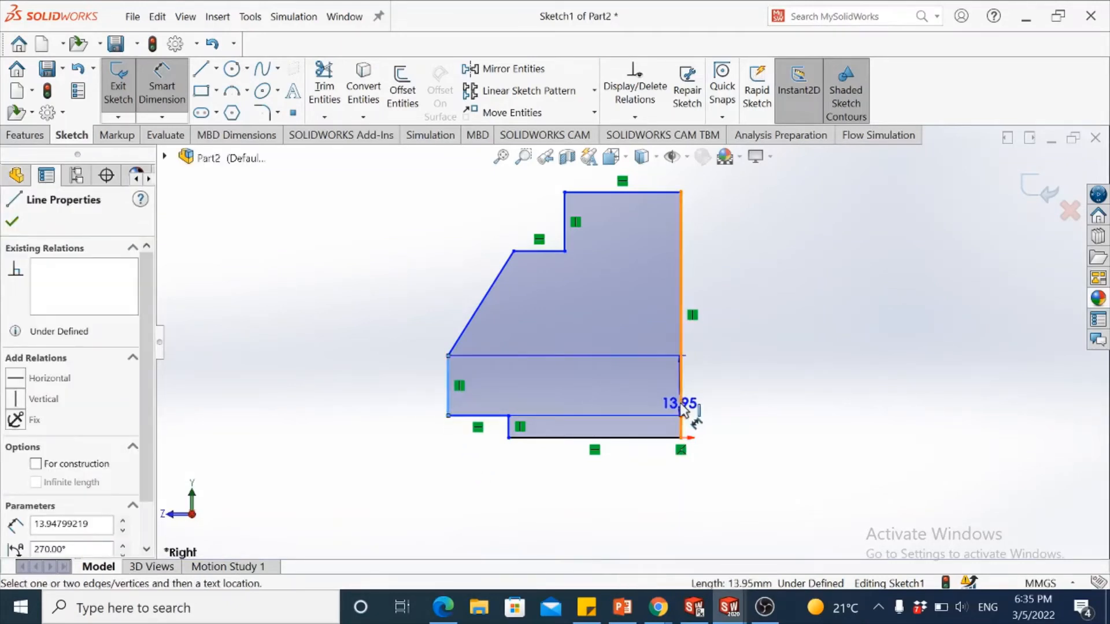
click(681, 409)
click(612, 503)
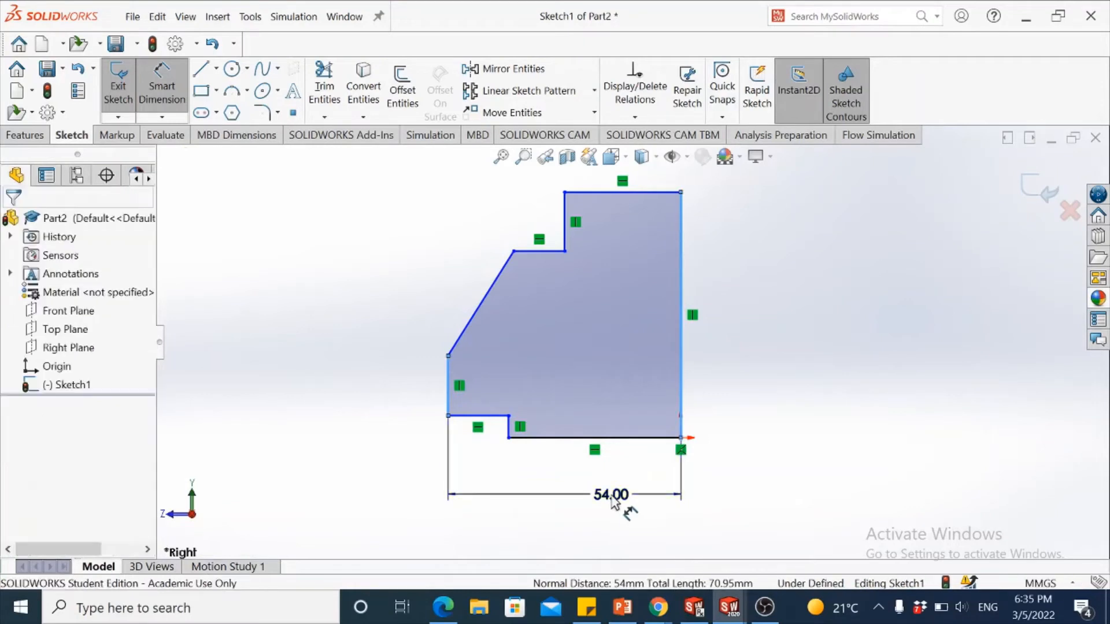
key(Return)
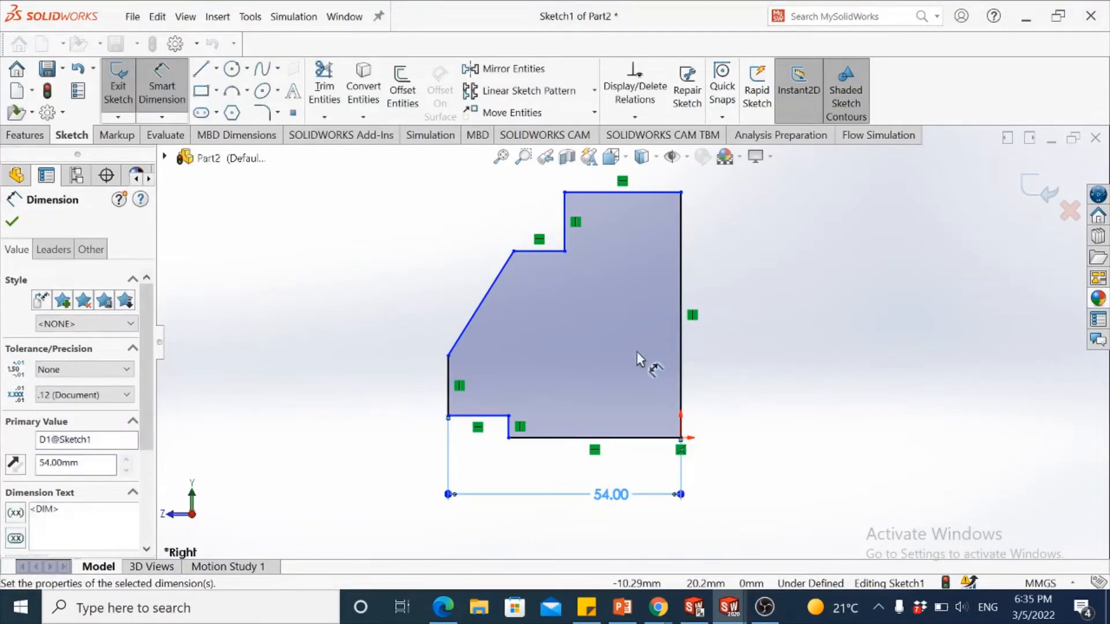
click(644, 192)
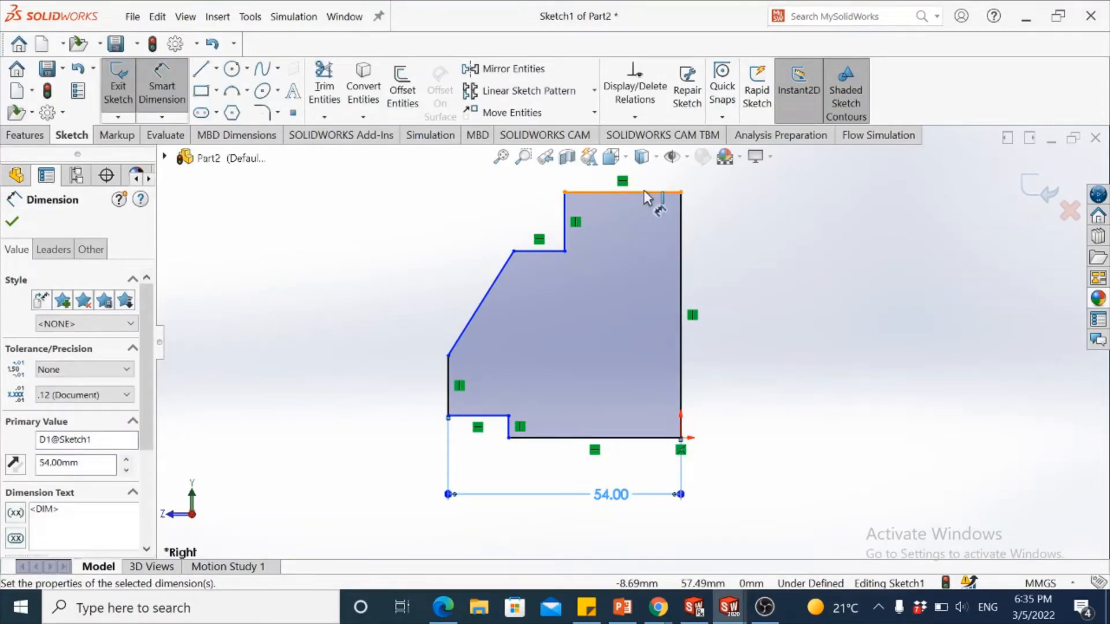
click(652, 437)
click(760, 361)
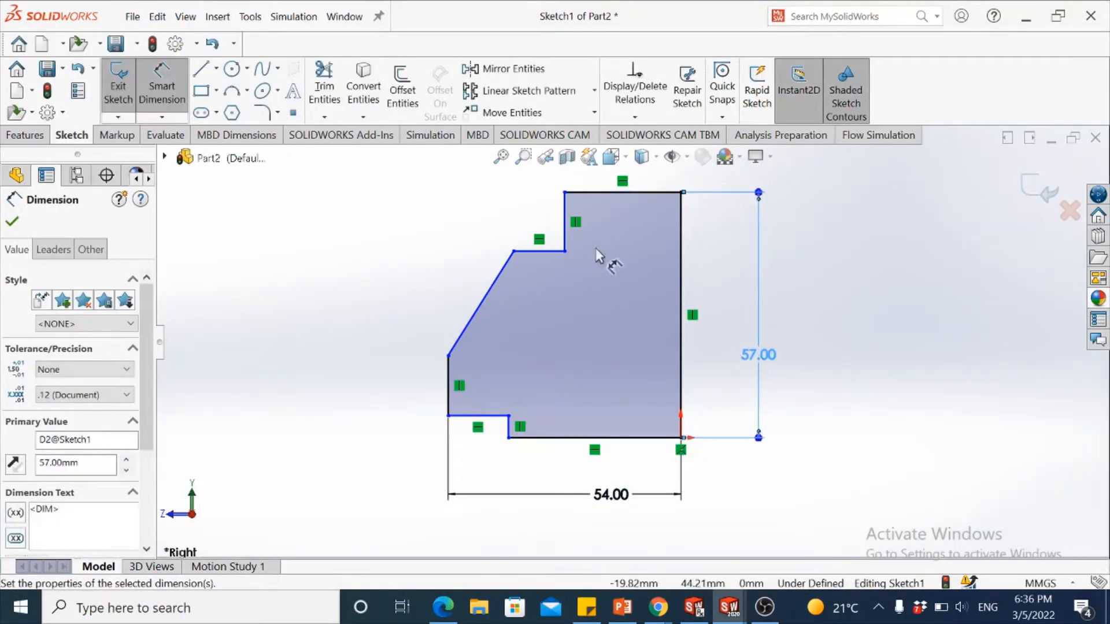
- Dimension the profile's top edge as 27 mm and the horizontal edge of the lower step as 14 mm
click(599, 192)
click(538, 191)
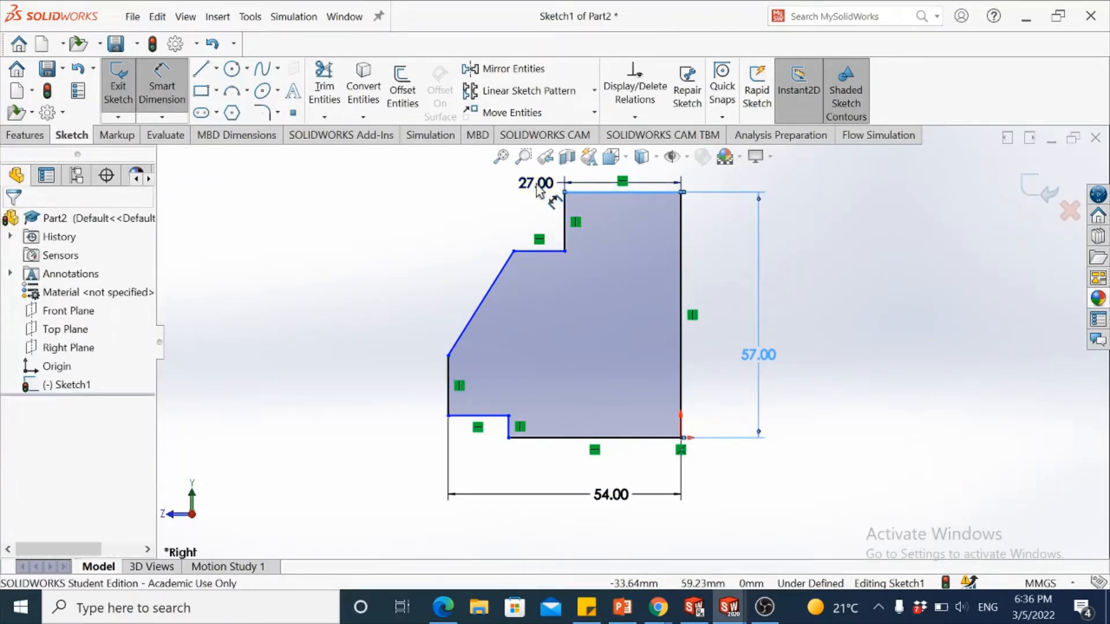
key(Return)
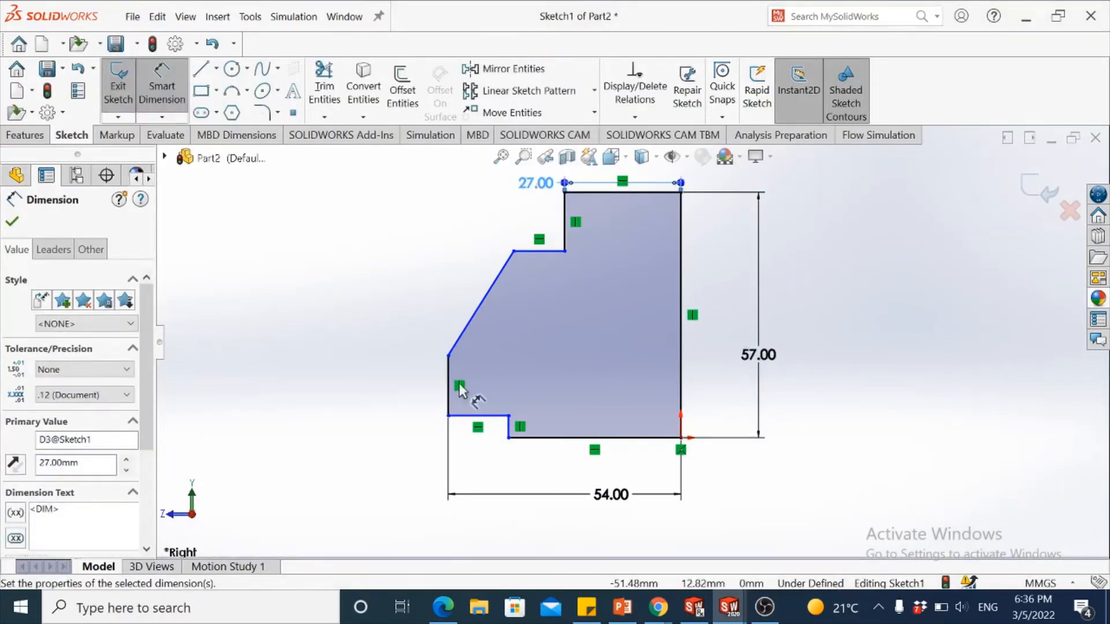
click(485, 416)
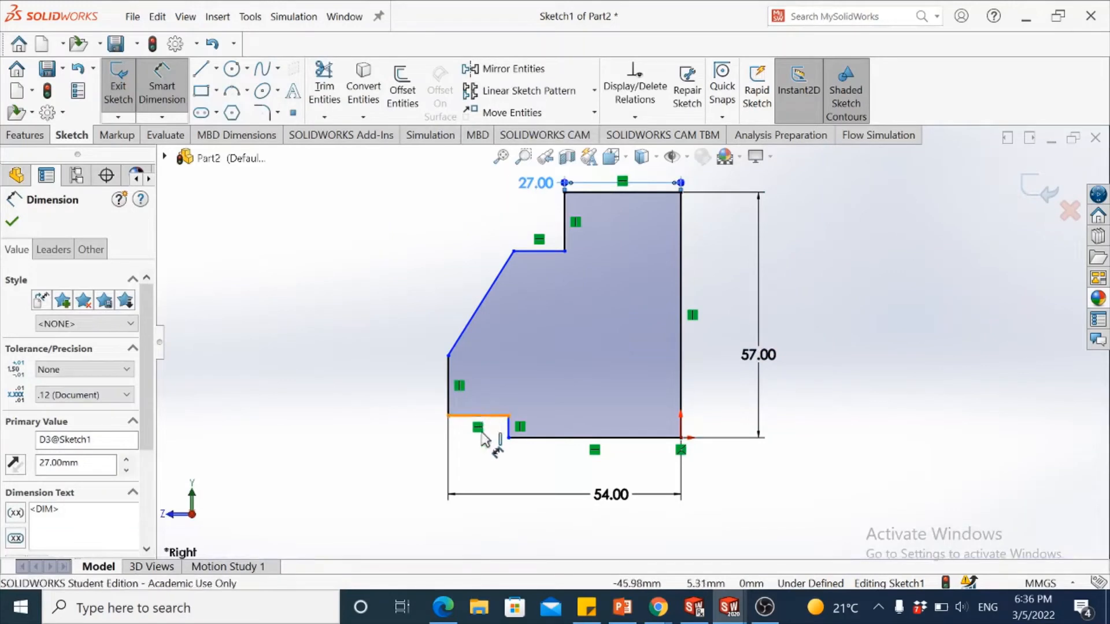
click(484, 456)
key(Return)
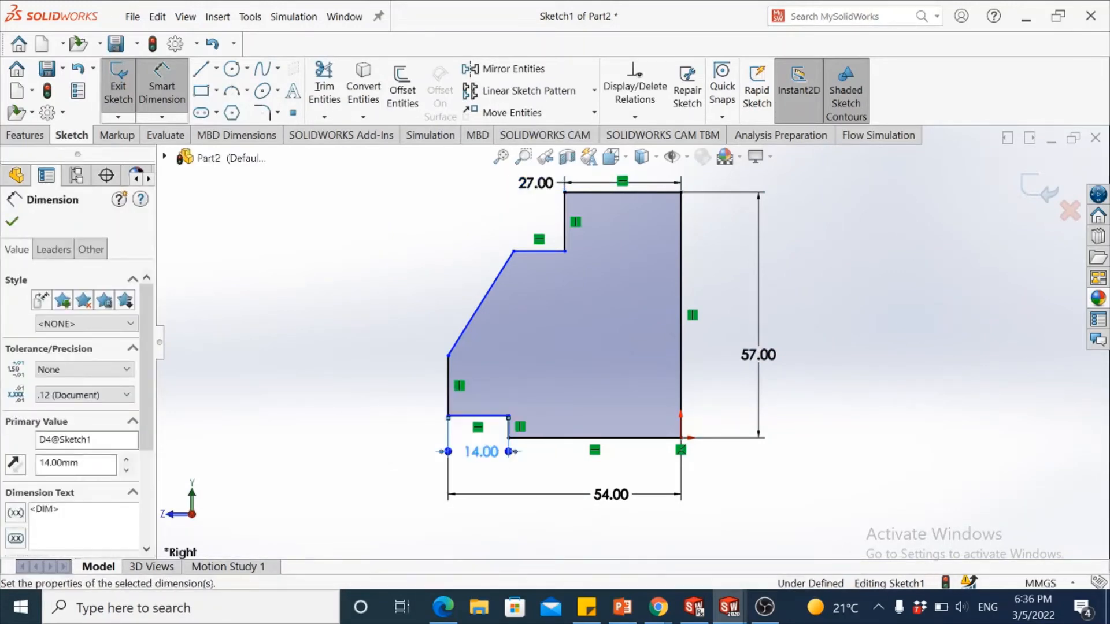
click(508, 428)
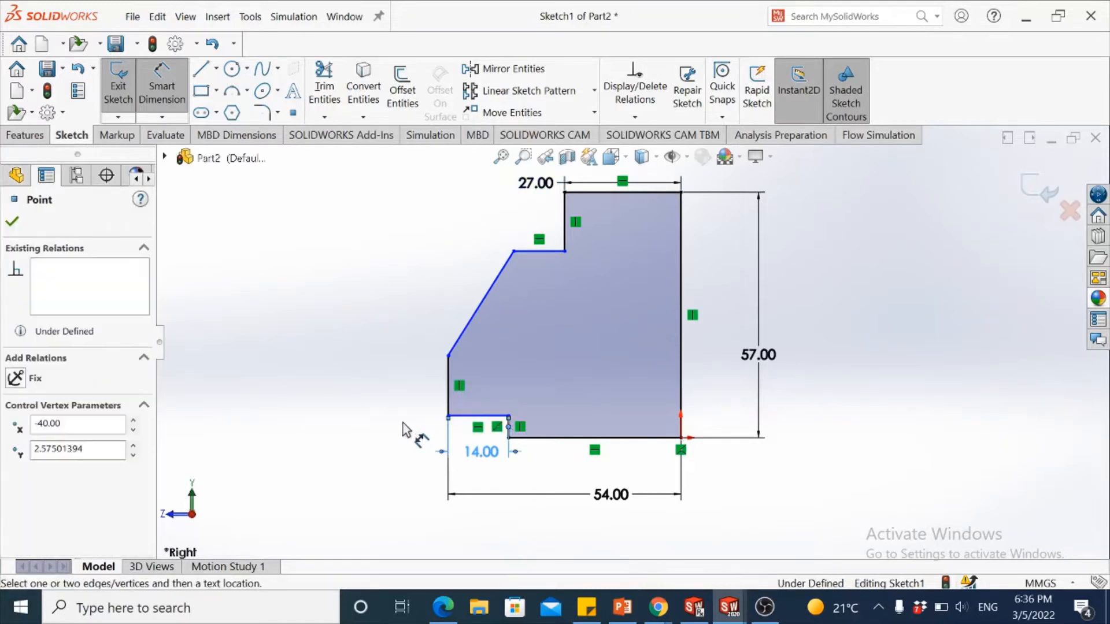
click(414, 326)
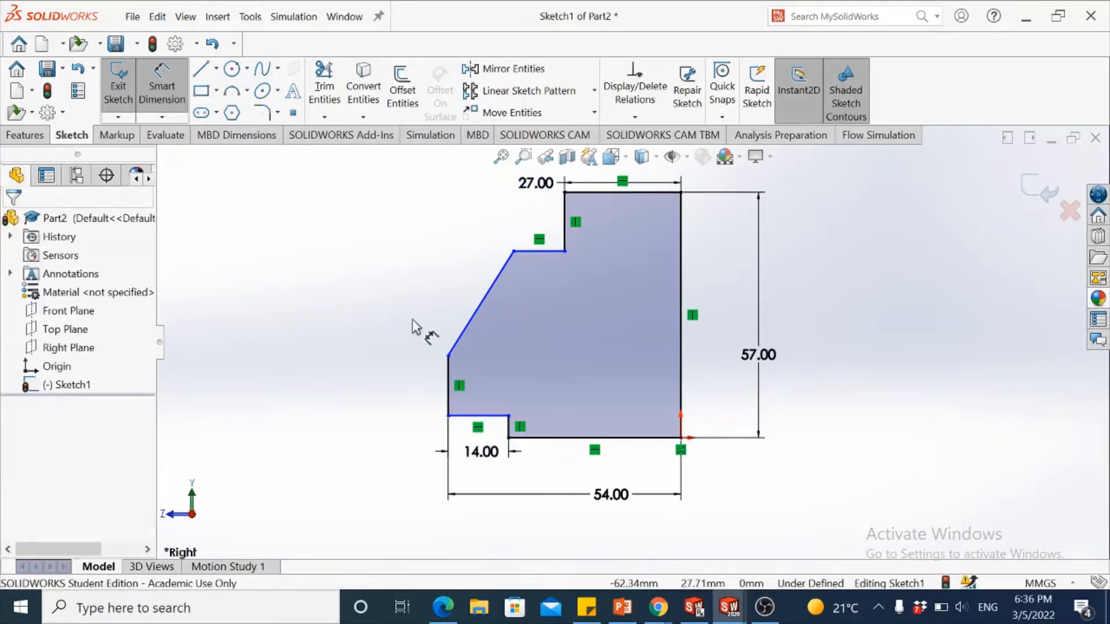
click(509, 431)
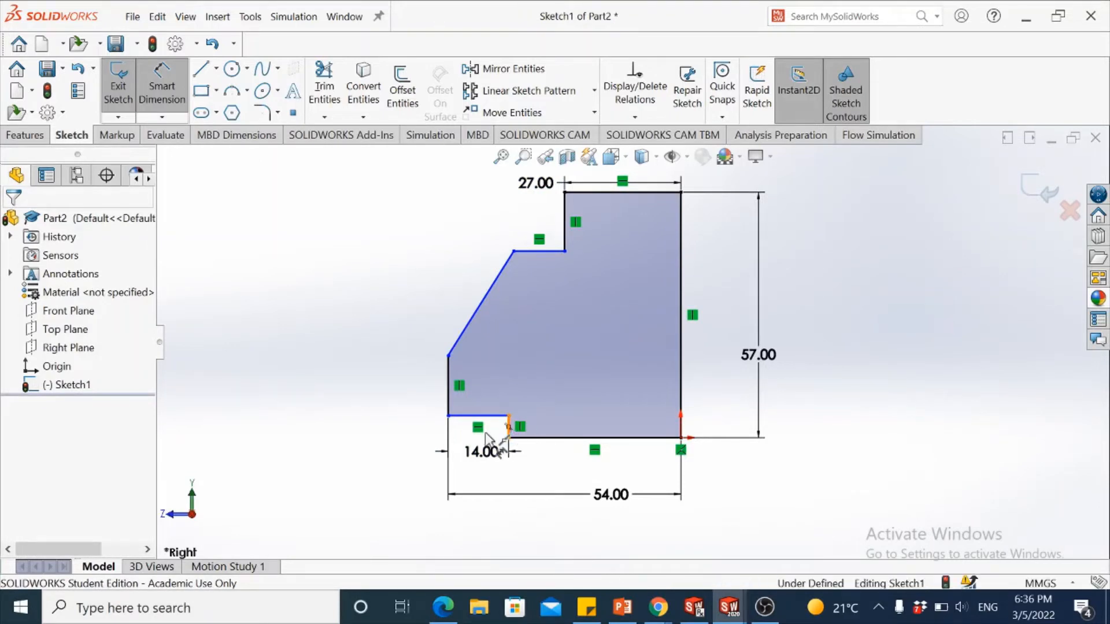
click(413, 442)
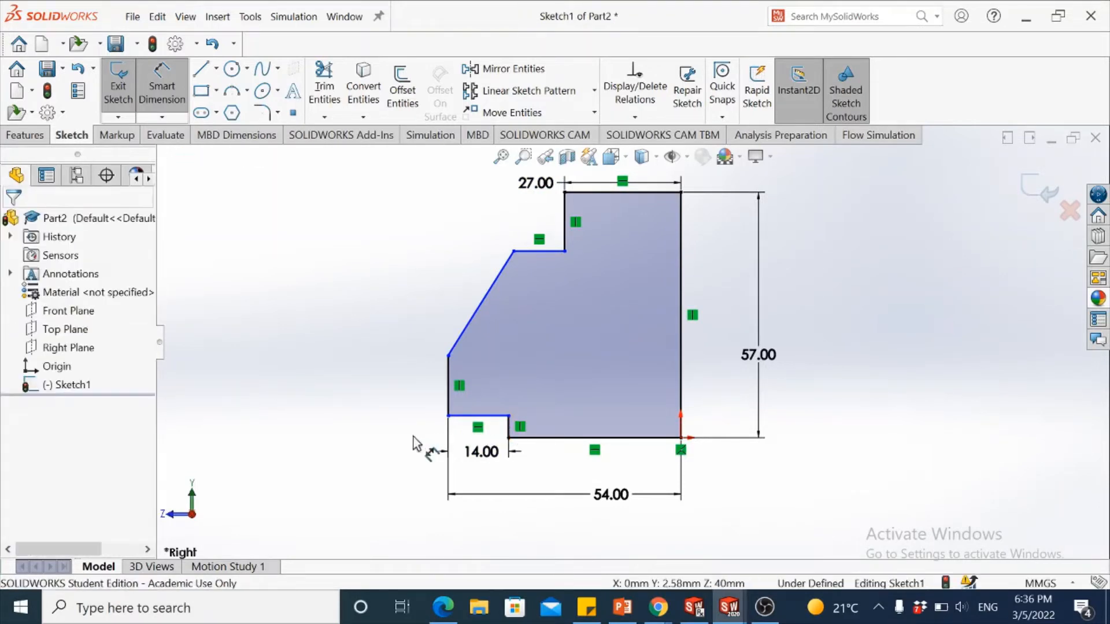
- Dimension the lower step's height as 6 mm and the vertical edge between it and the sloped line as 10 mm
click(502, 423)
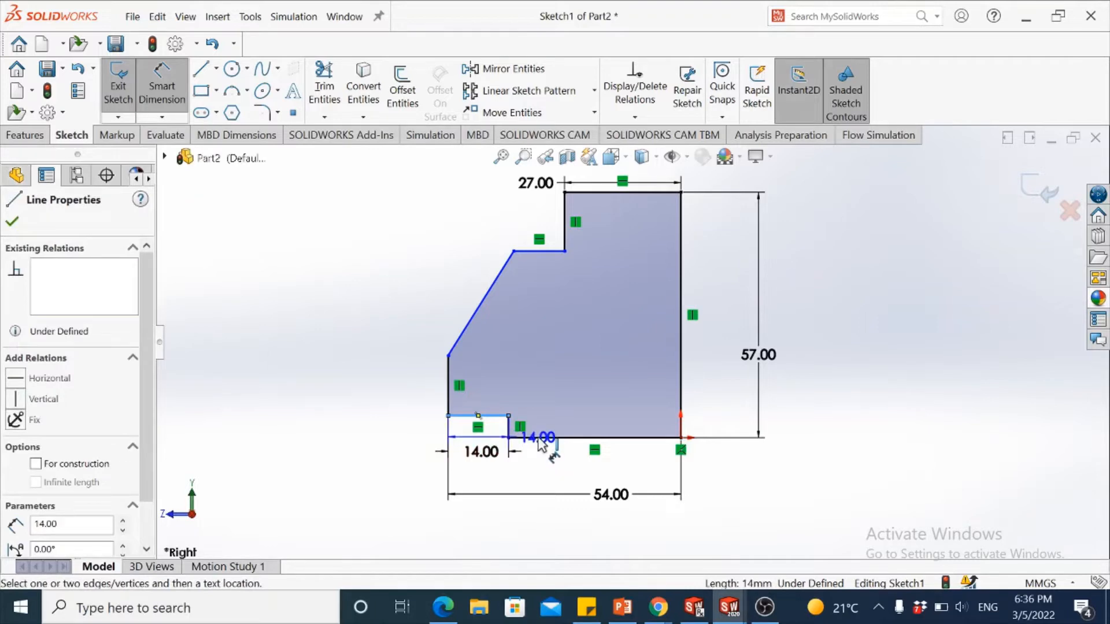
click(540, 437)
click(395, 439)
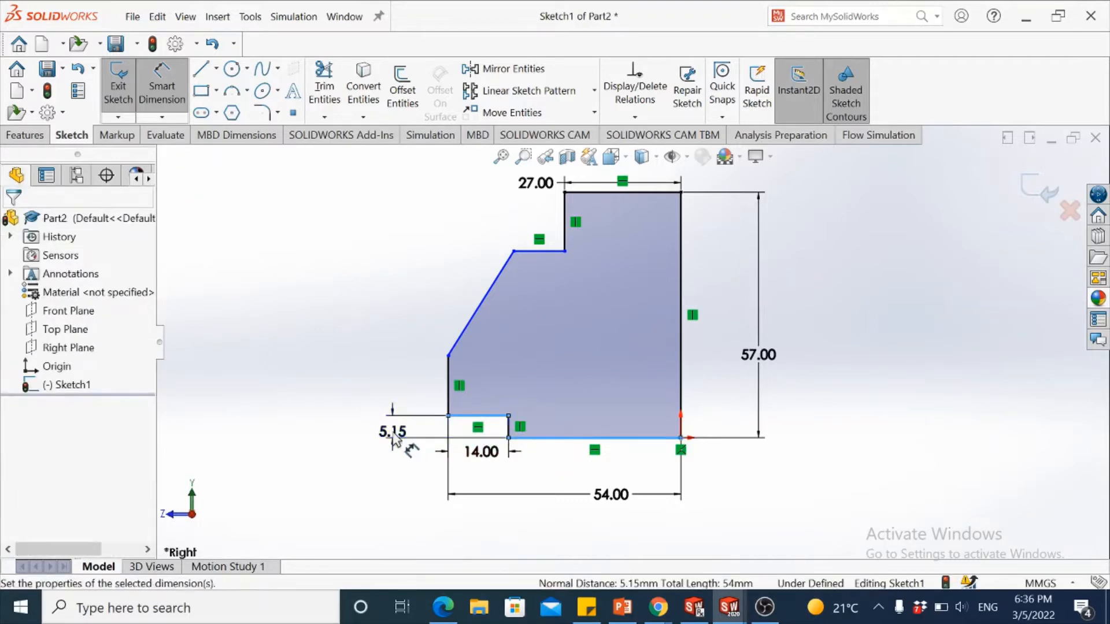
text(6)
key(Return)
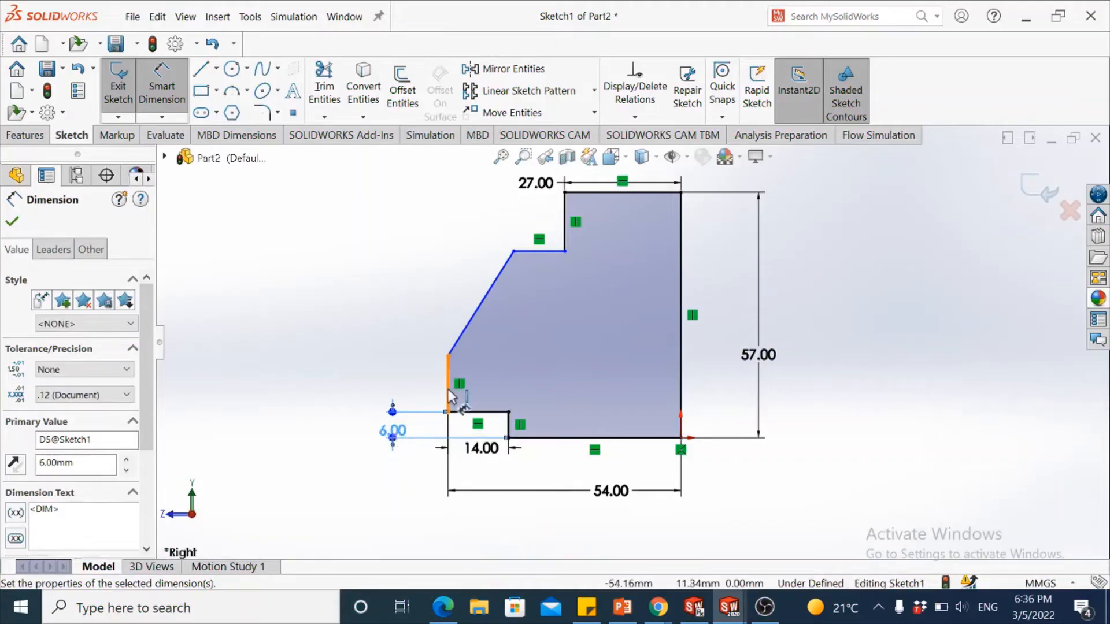
click(449, 392)
click(409, 398)
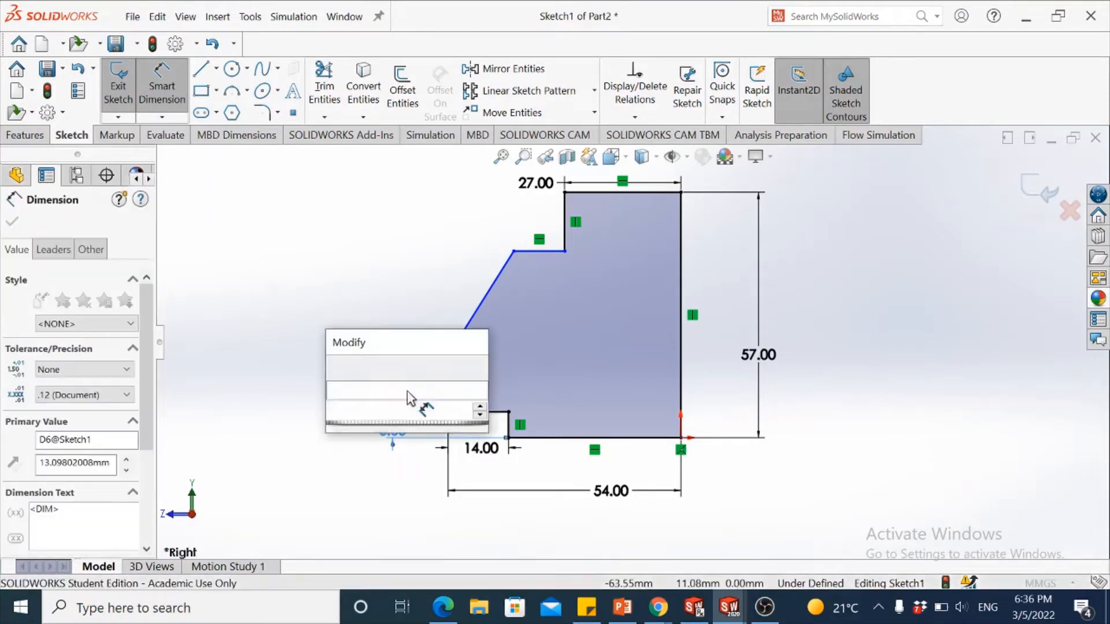
text(10)
key(Return)
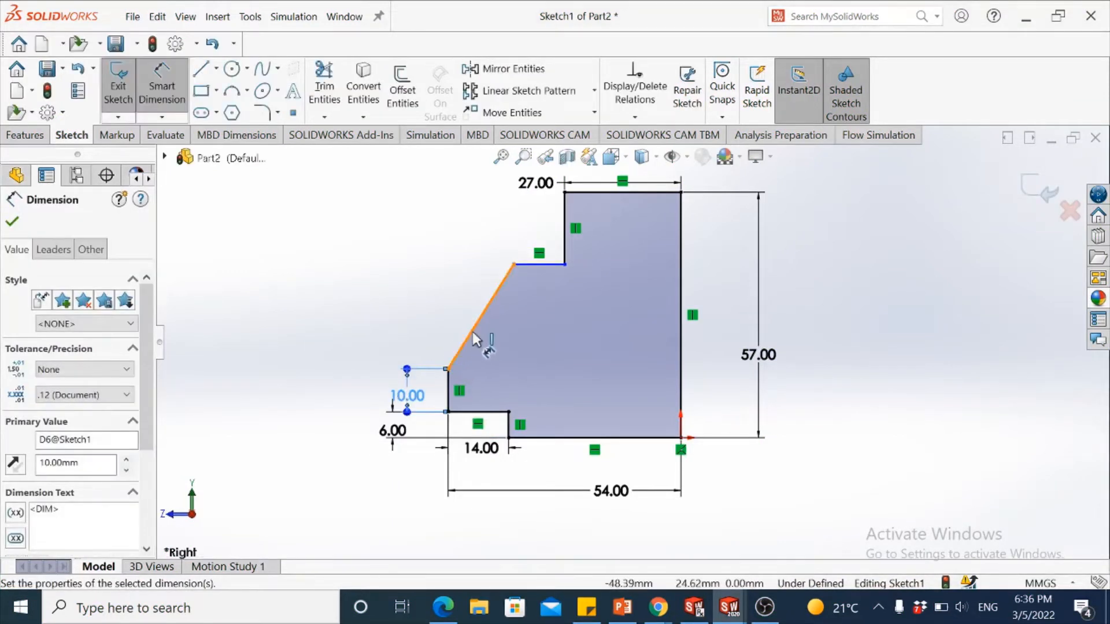
- Dimension the angle between the sloped line and the vertical edge below it as 30°, and place it near the slope's upper end
click(473, 339)
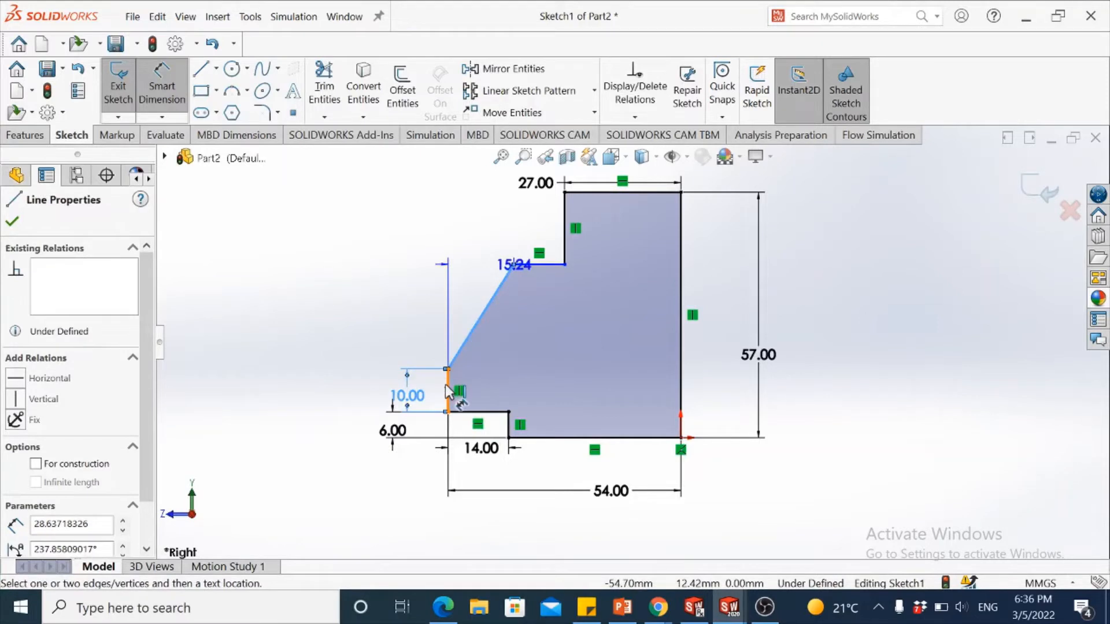
click(448, 392)
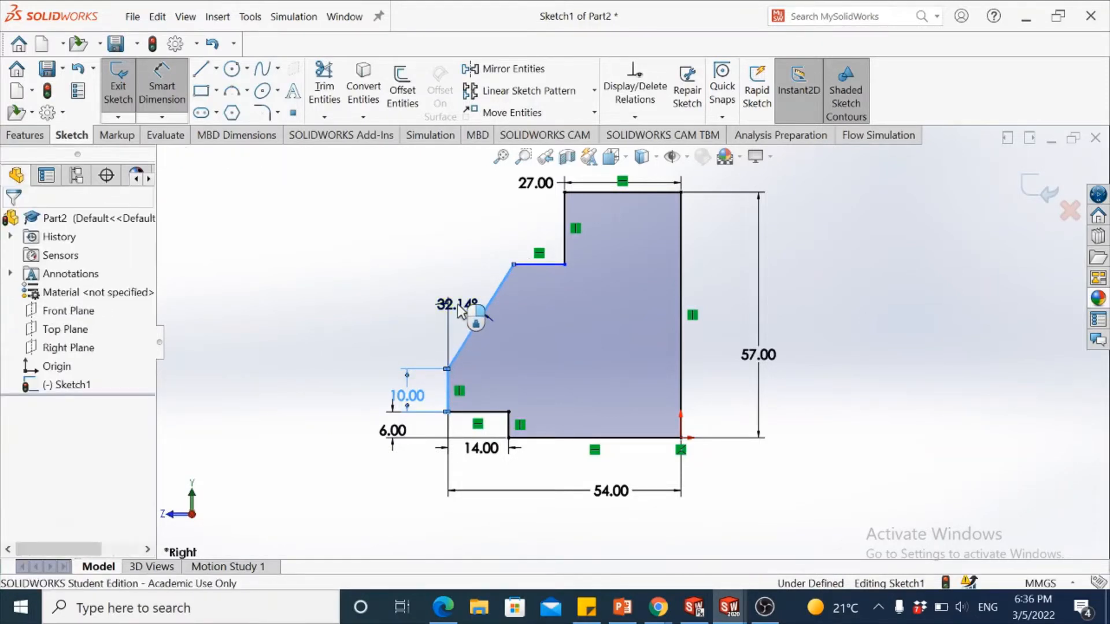
click(461, 311)
text(30)
key(Return)
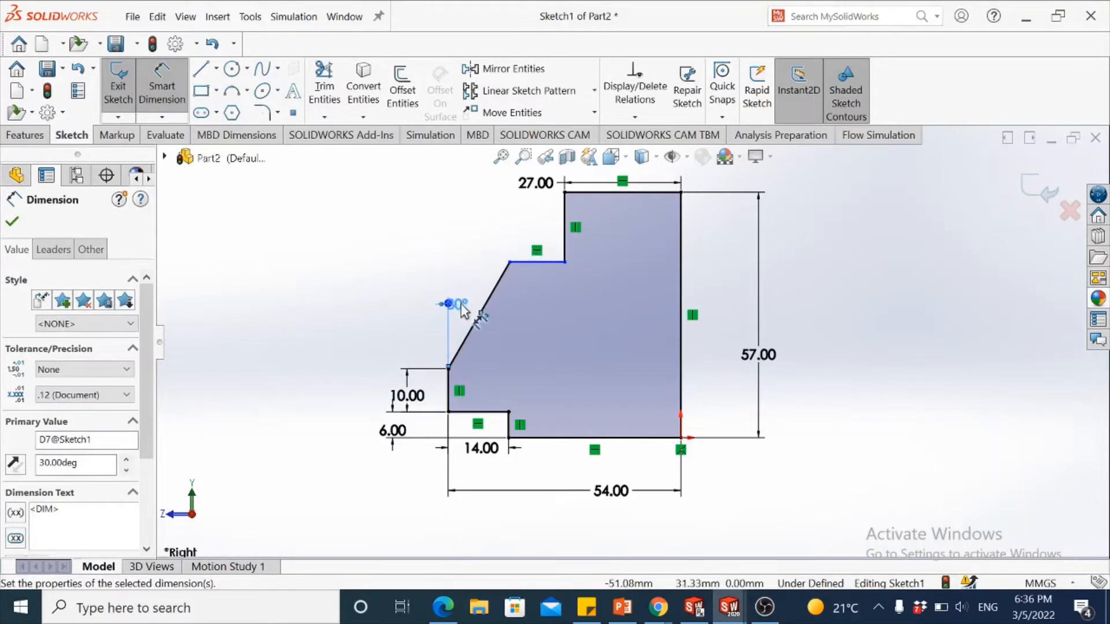
drag(462, 311, 480, 271)
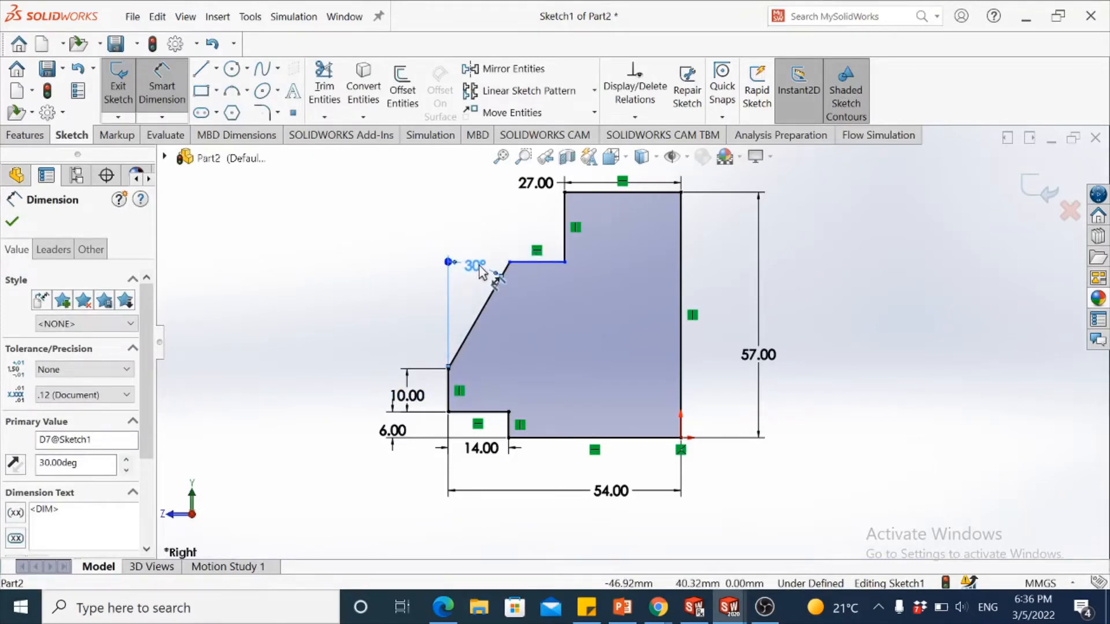
- Dimension the short vertical edge of the profile's upper step as 6 mm
click(564, 227)
click(498, 225)
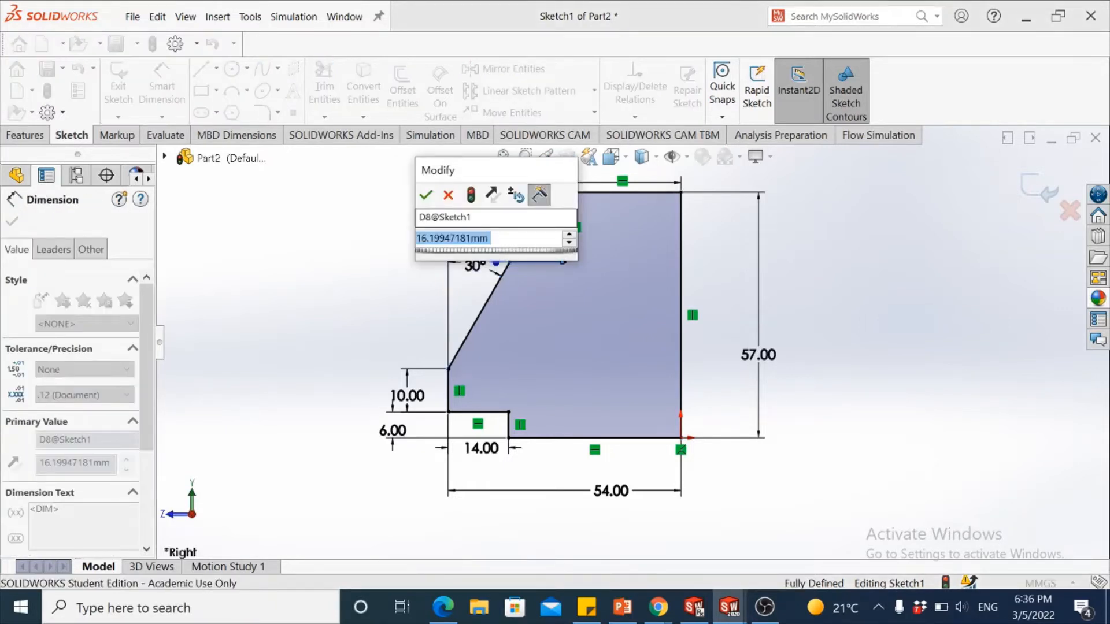
text(6)
key(Return)
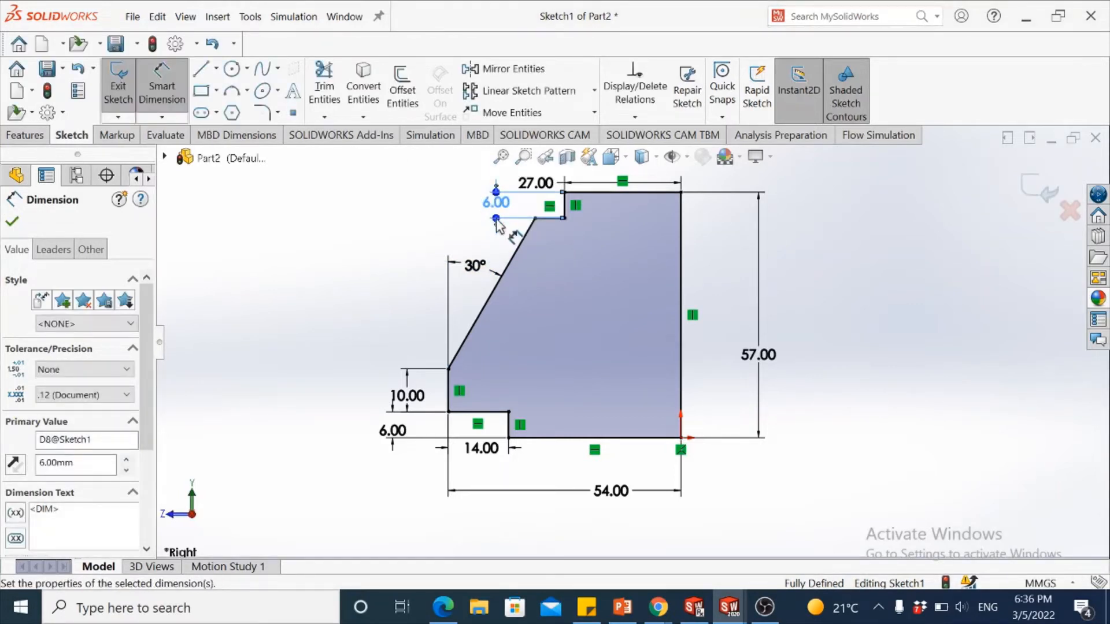
- Extrude the side profile as a blind boss 114 mm deep in the reversed direction
click(26, 135)
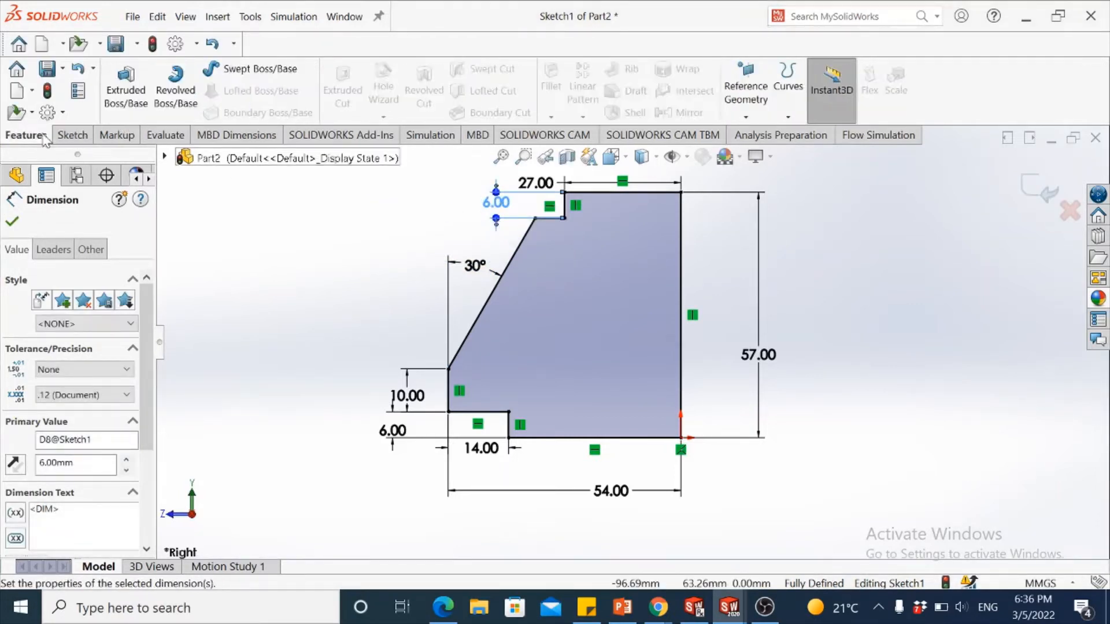
click(124, 110)
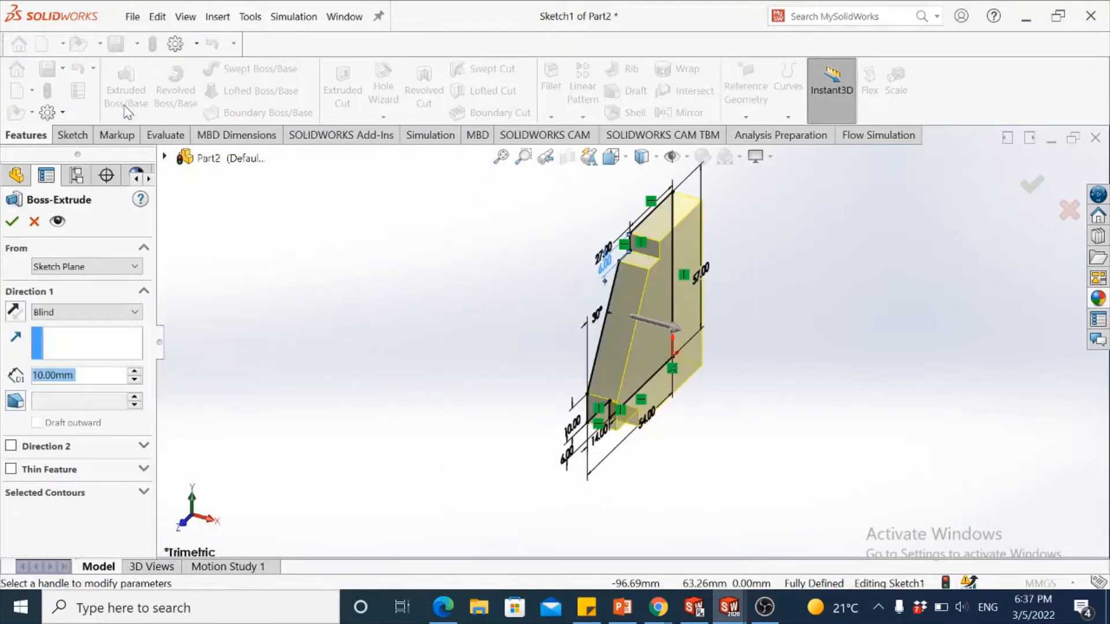
text(114)
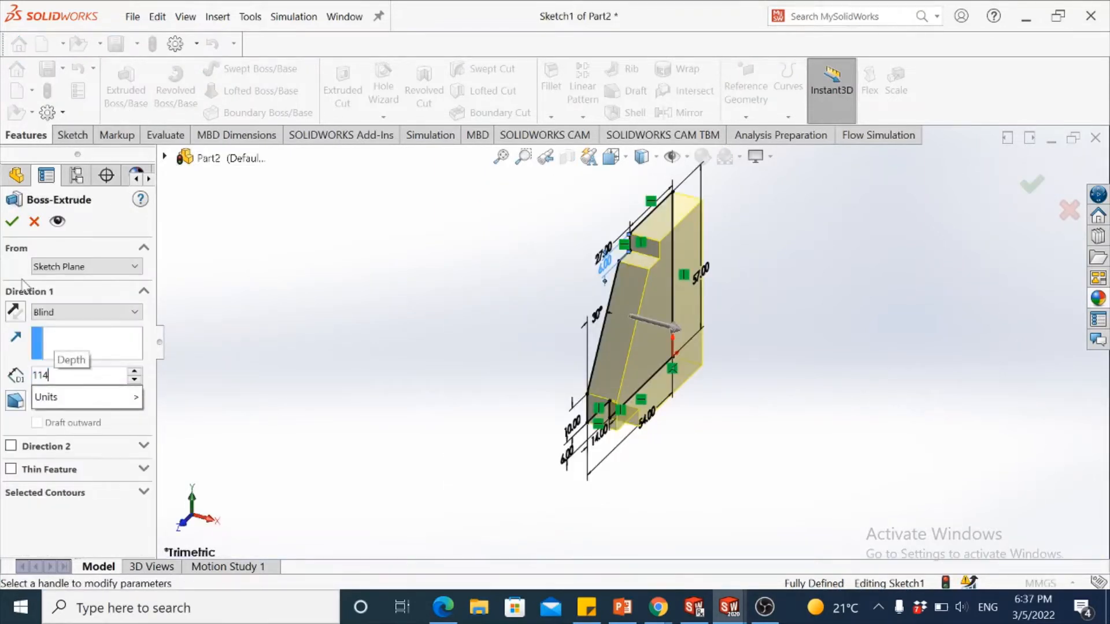
key(Return)
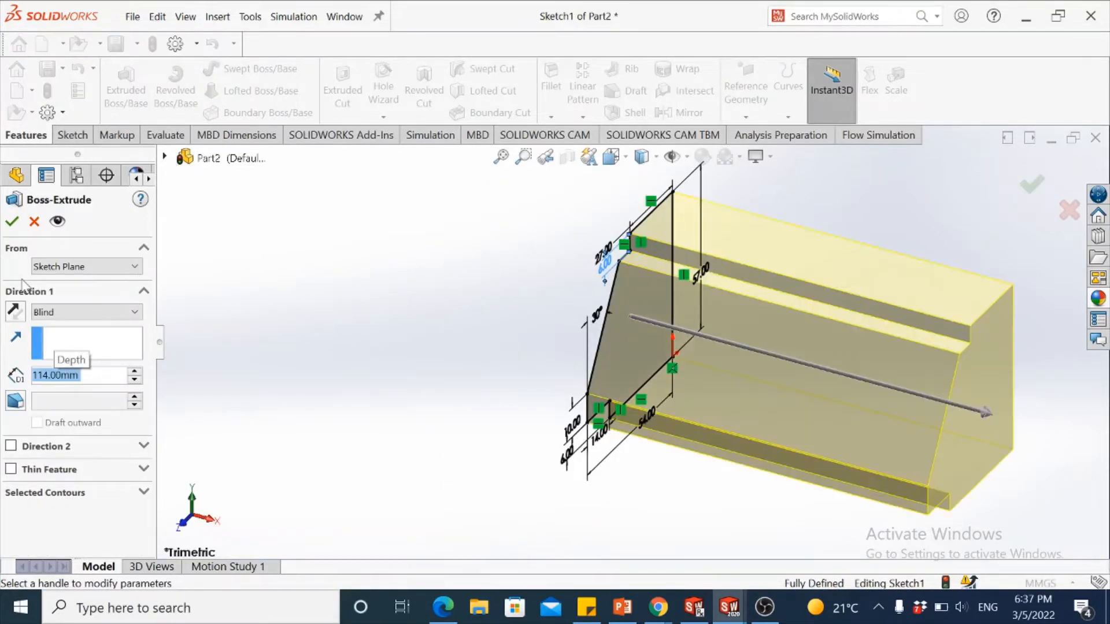
click(17, 315)
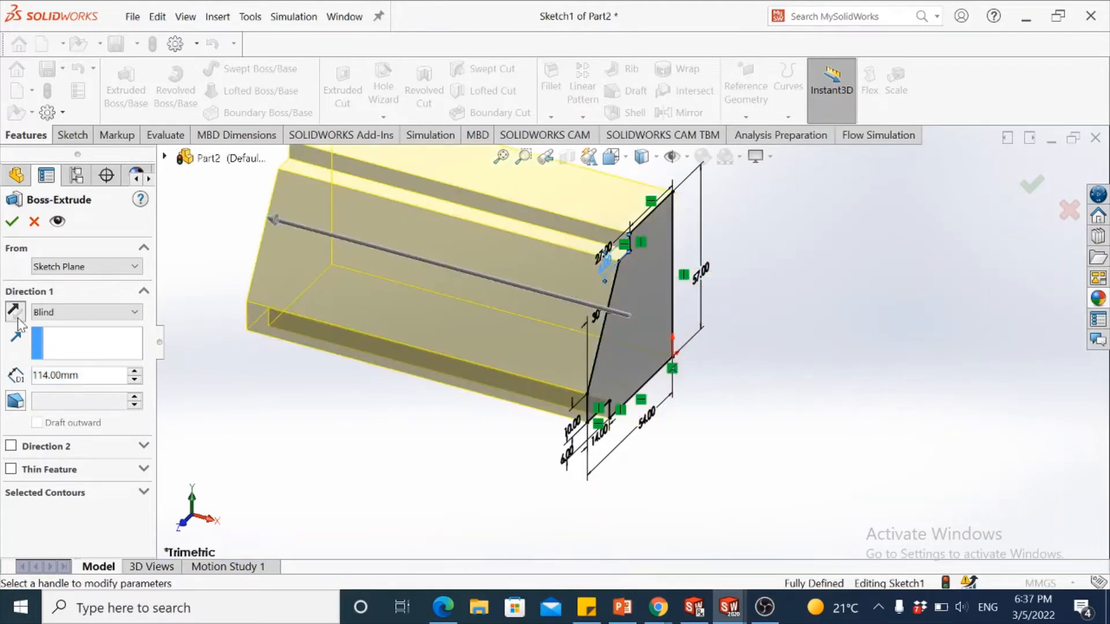
click(11, 225)
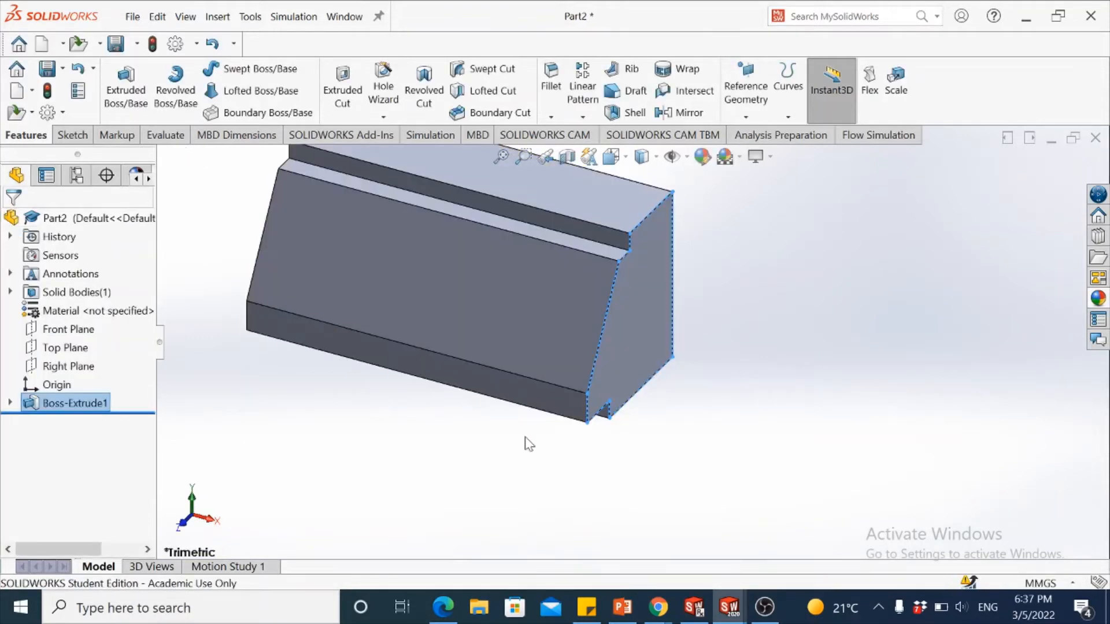
click(525, 444)
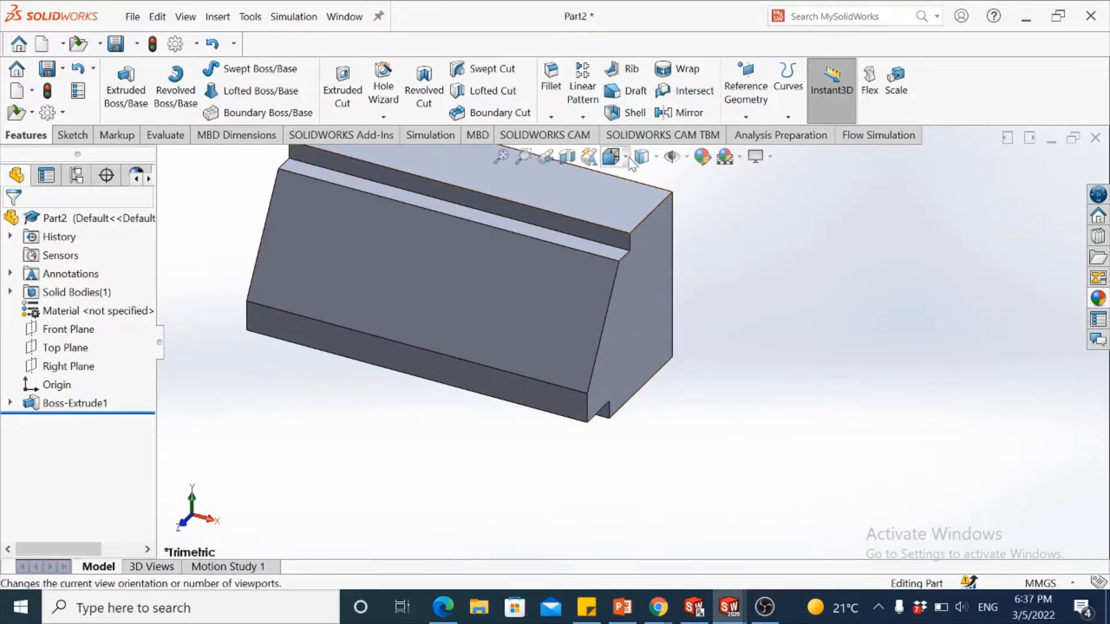
- Start a new sketch on the Front Plane and view it normal to the plane
click(612, 156)
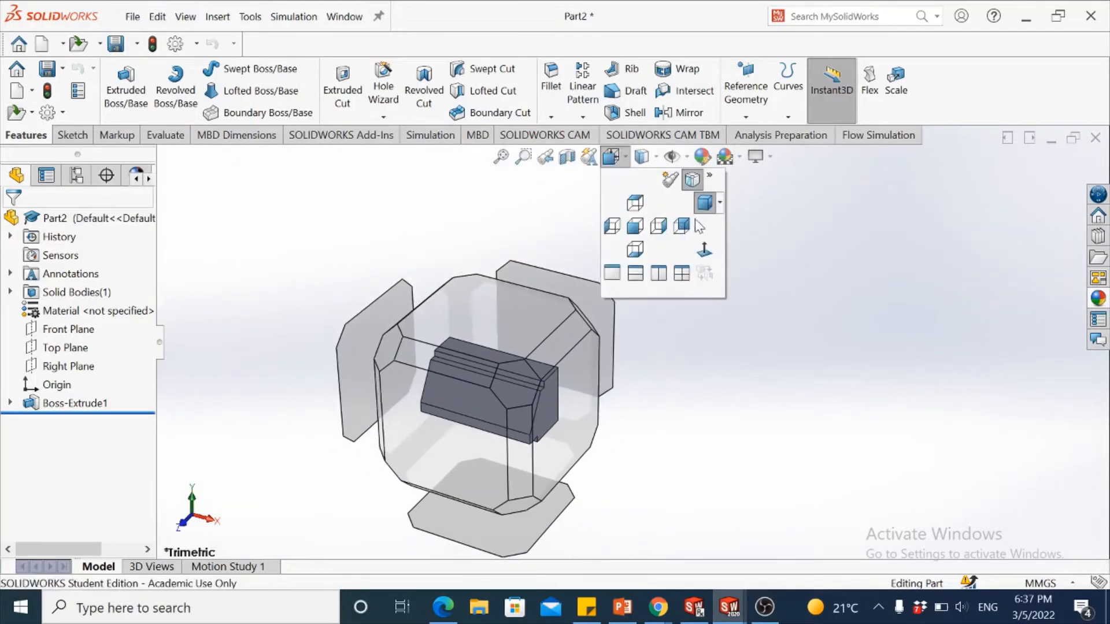
click(701, 205)
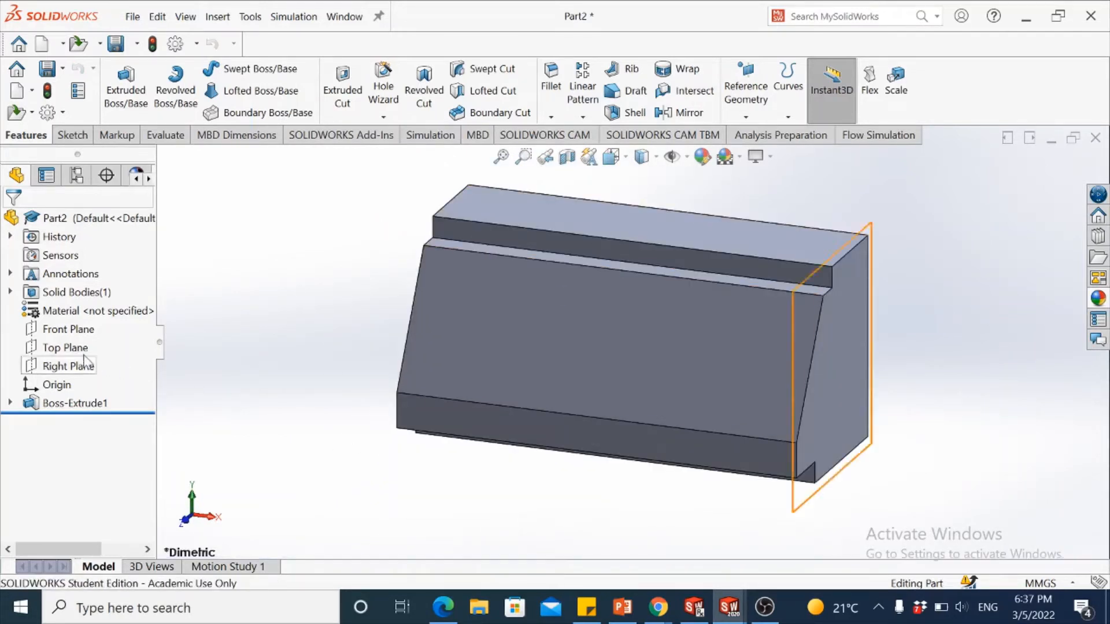
click(67, 330)
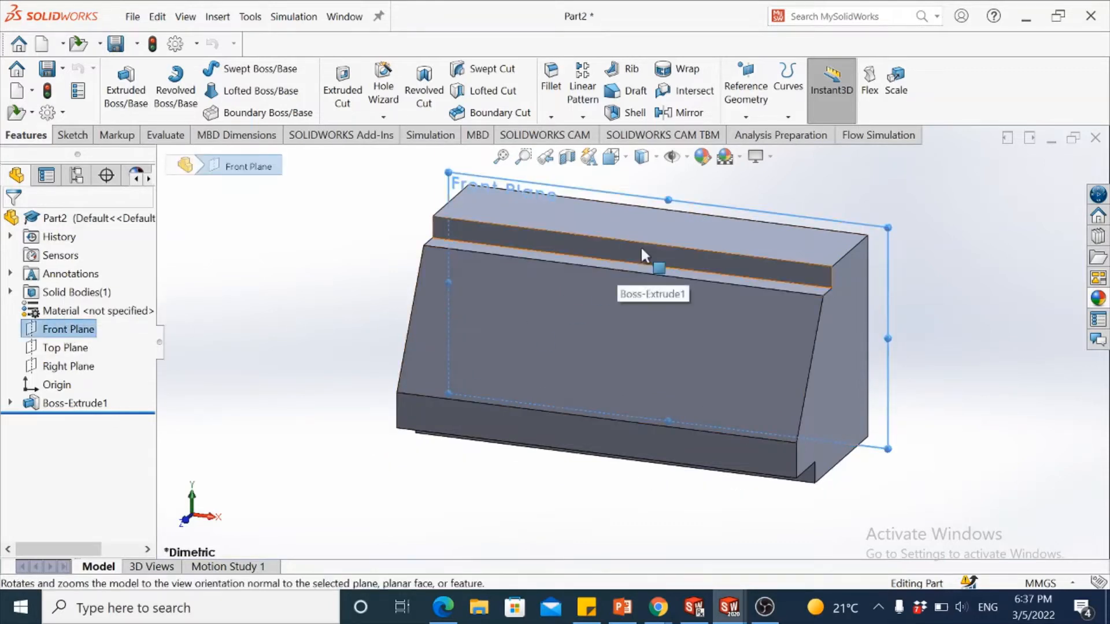
right_click(67, 330)
click(77, 302)
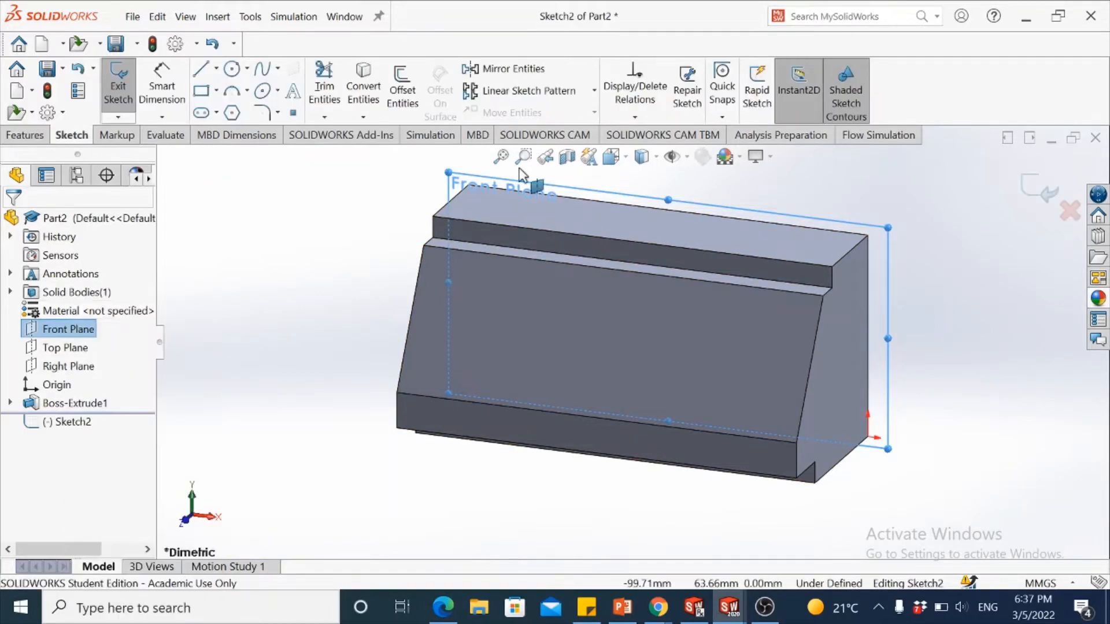
click(611, 157)
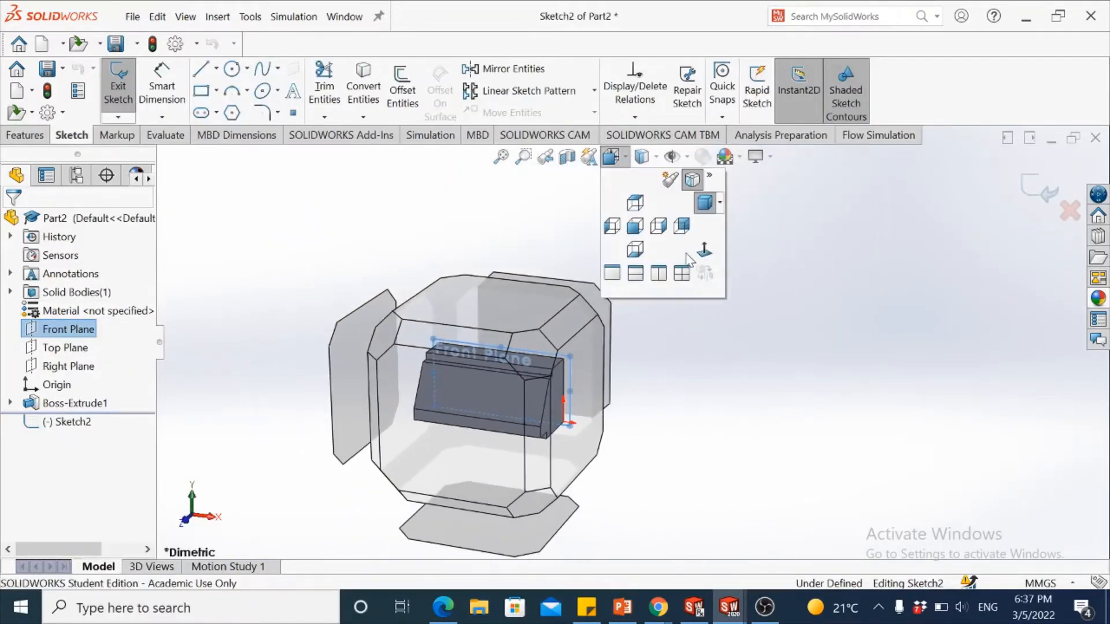
click(704, 254)
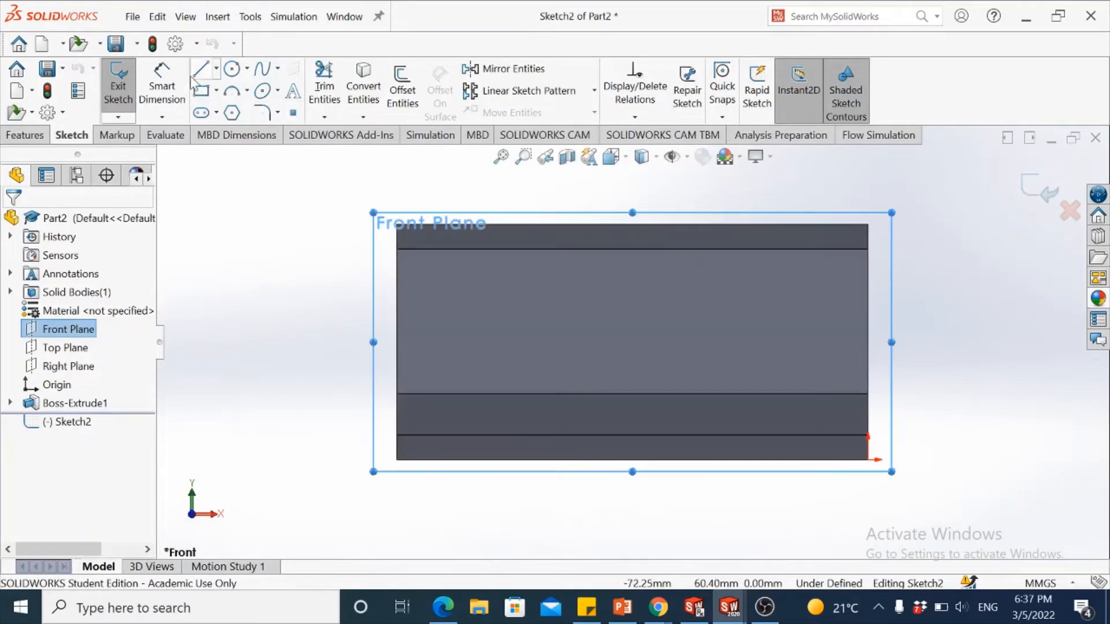
- Sketch an inward-curving three-point arc from the block's top edge, about 51 mm from its right corner, to the right vertical edge
click(237, 94)
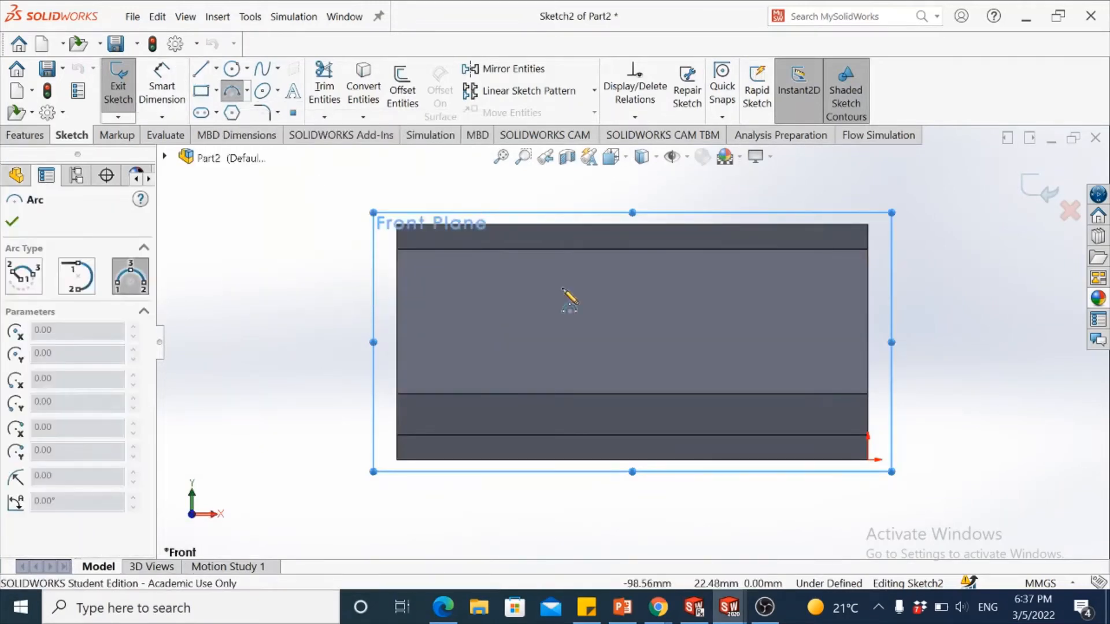
click(660, 223)
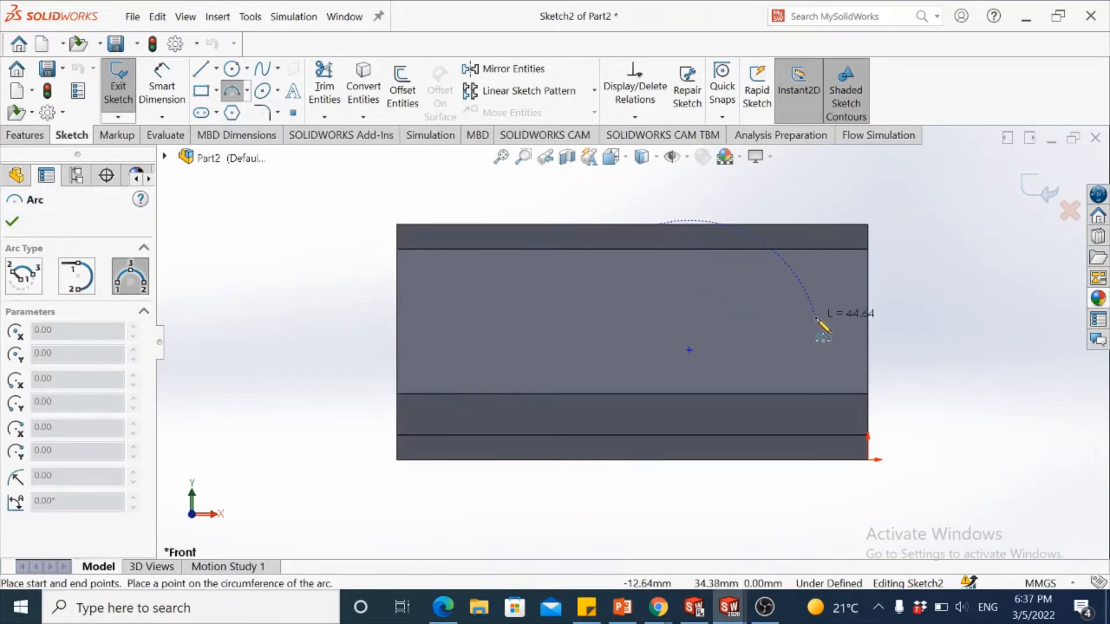
click(867, 354)
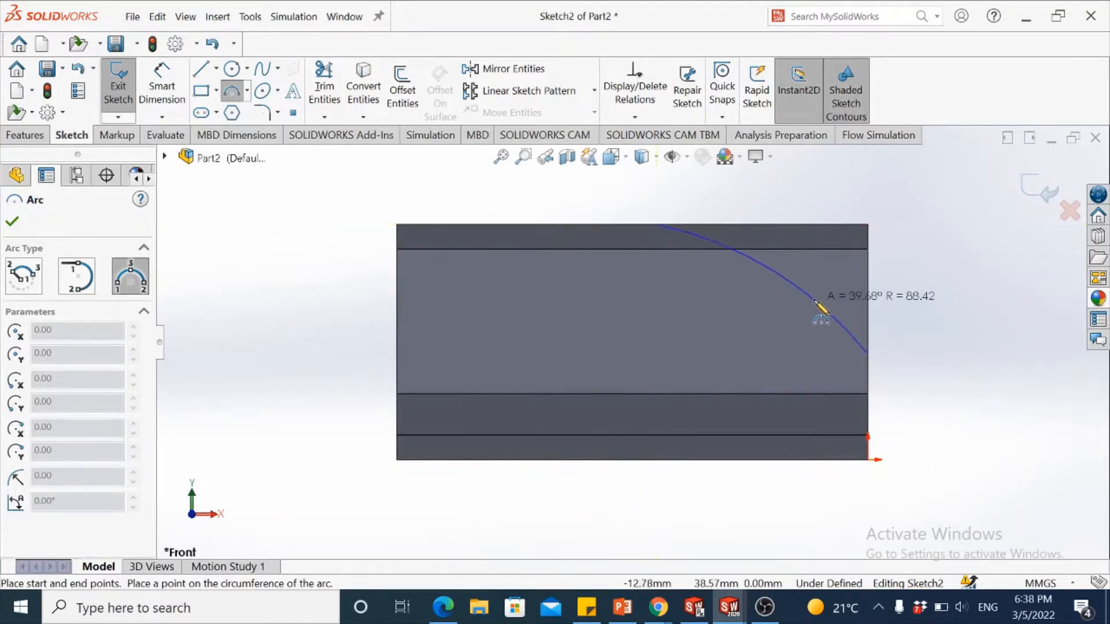
click(794, 328)
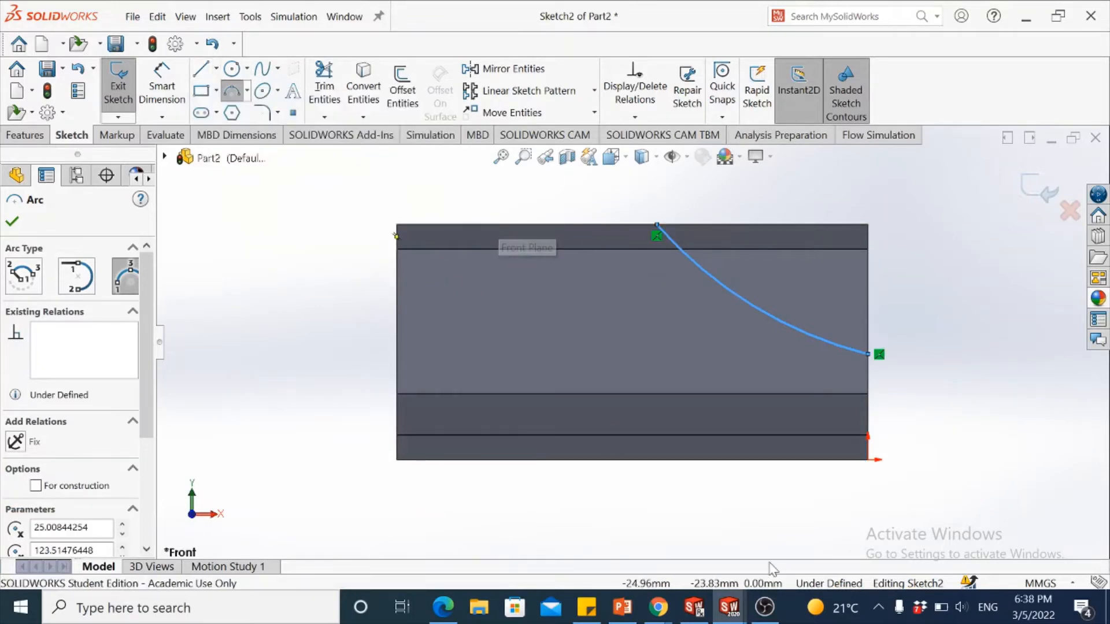
- Check the holder drawing in PowerPoint, and in SOLIDWORKS sketch a corner rectangle extending inward from the block's upper-left corner
click(624, 607)
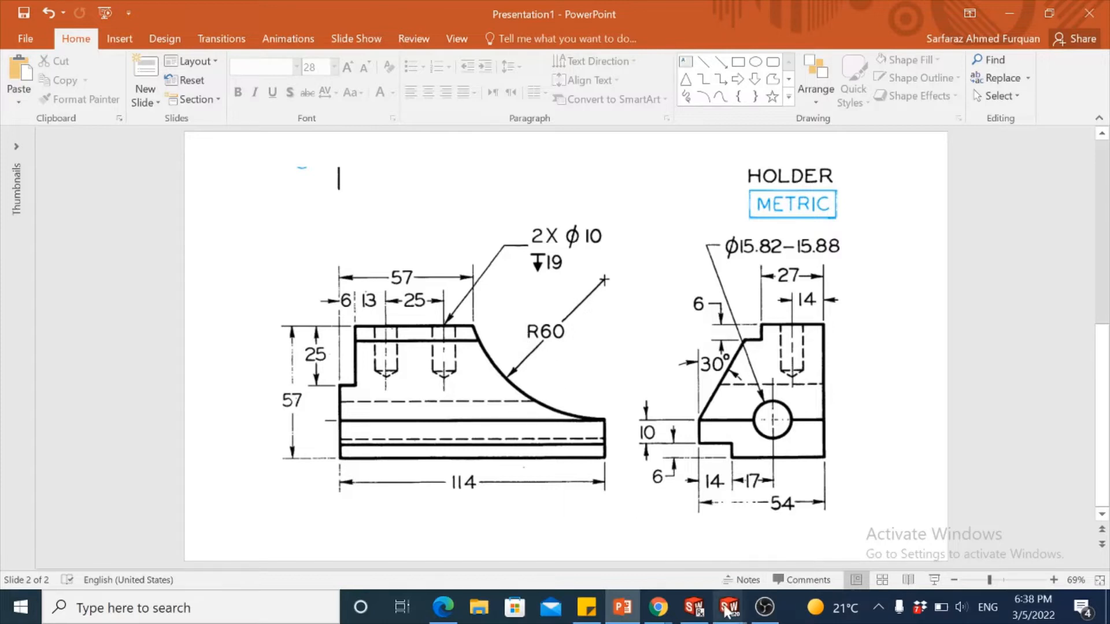
mouse_move(729, 607)
click(795, 556)
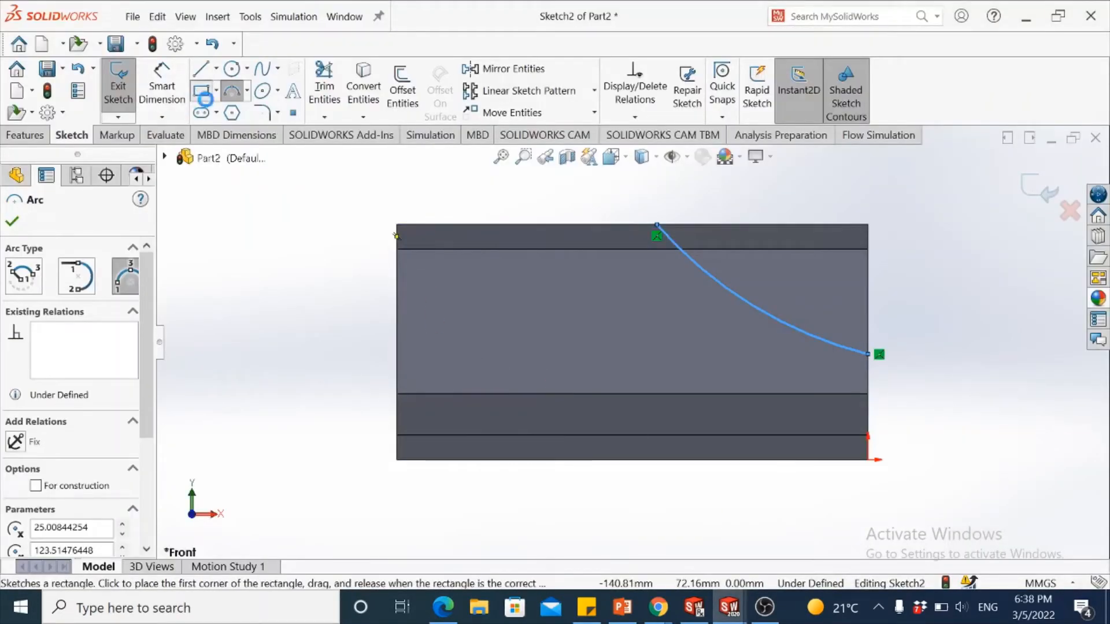
click(201, 91)
mouse_move(397, 224)
mouse_down()
mouse_move(450, 299)
mouse_move(458, 341)
mouse_up()
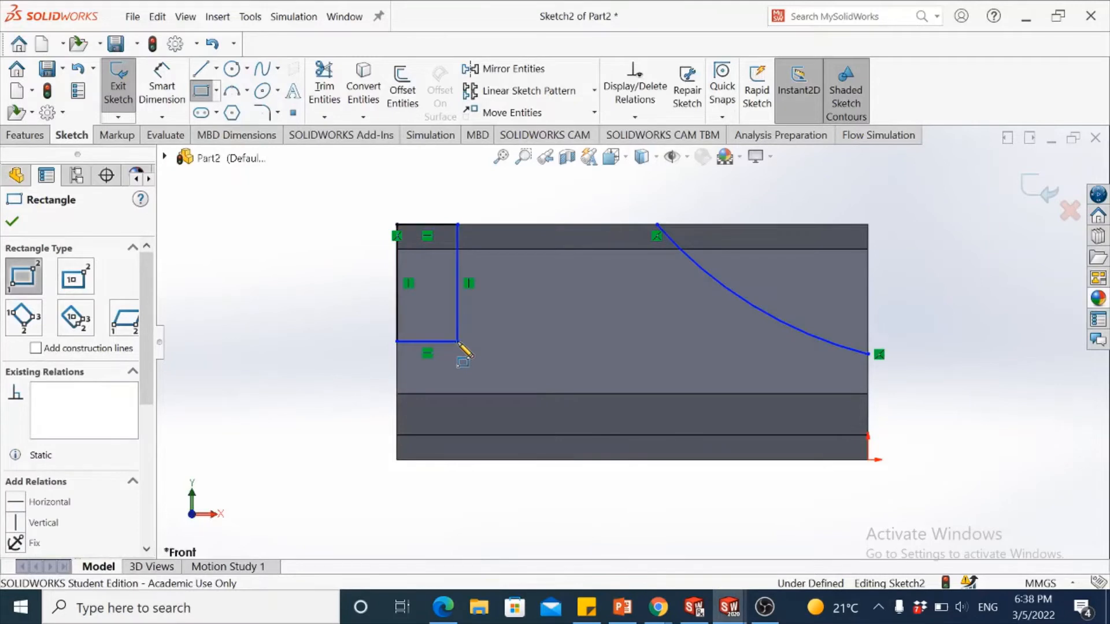
click(13, 224)
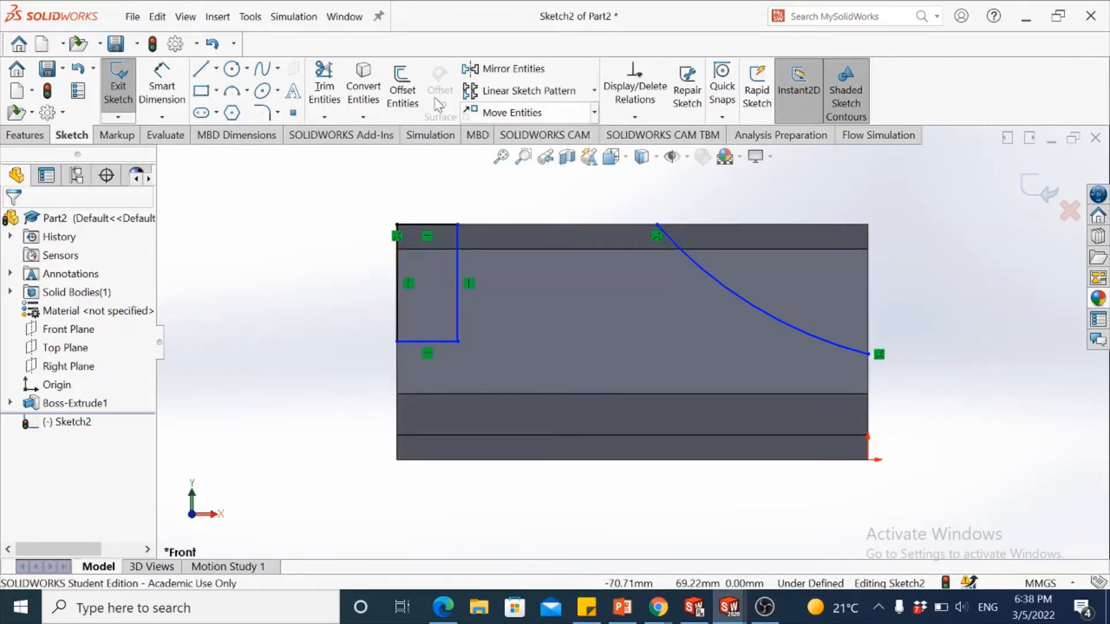
- Close the arc region with a line along the block's top edge and another down its right edge to the arc's lower endpoint
click(200, 68)
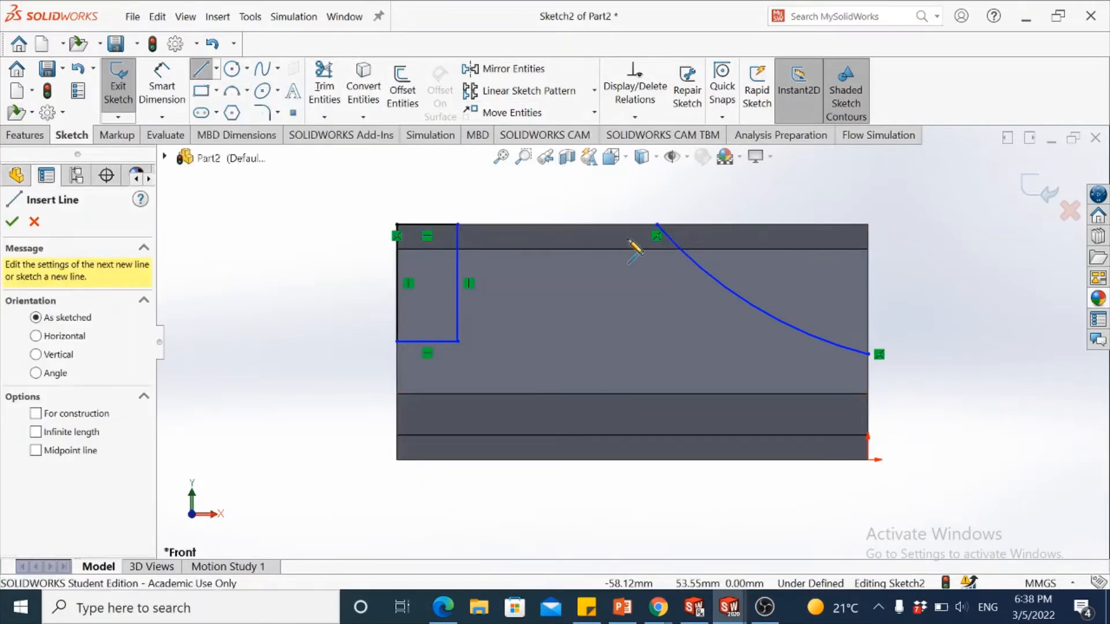
click(658, 225)
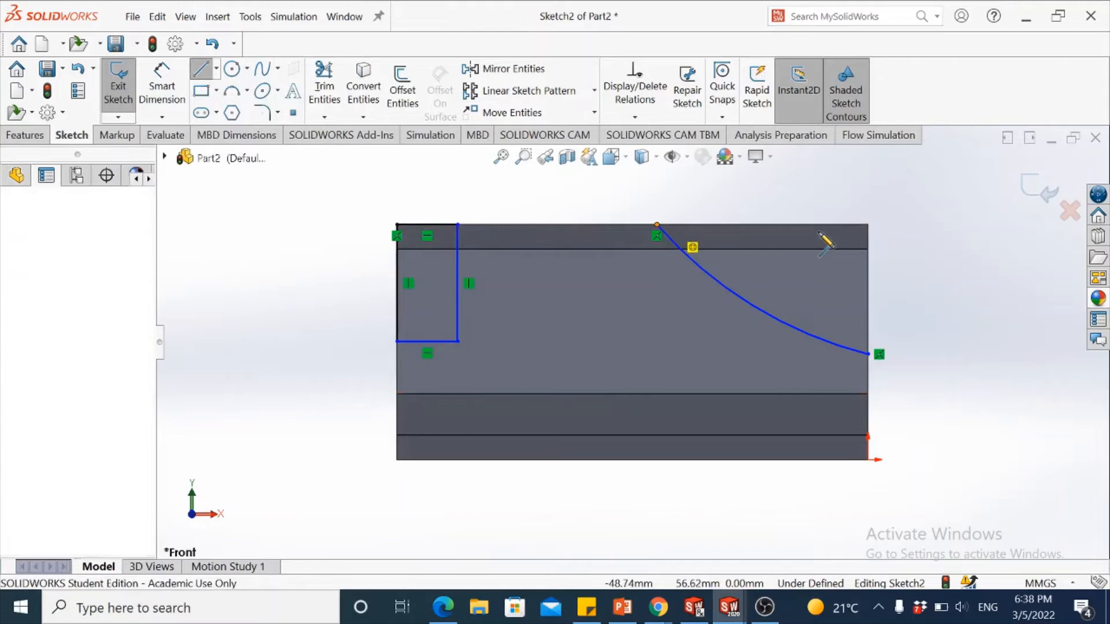
click(868, 225)
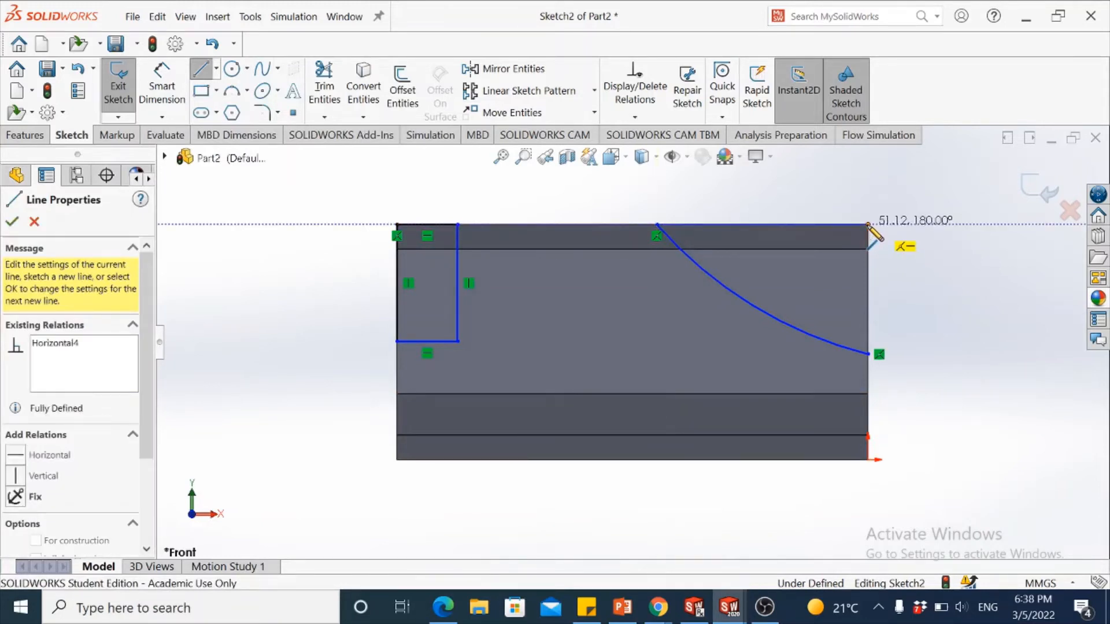
click(867, 225)
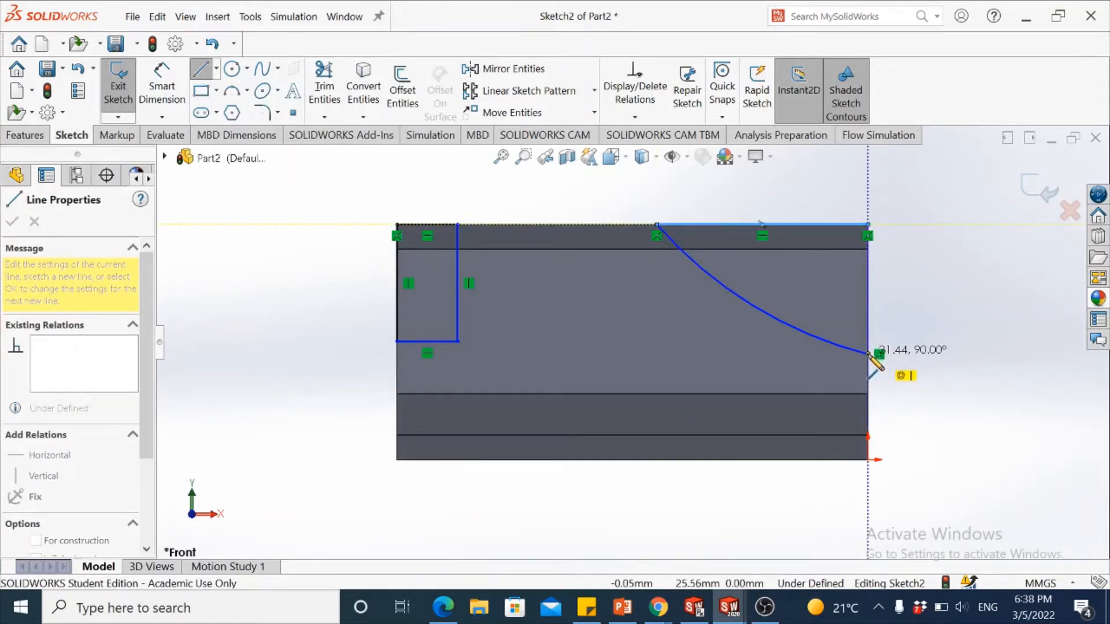
click(868, 353)
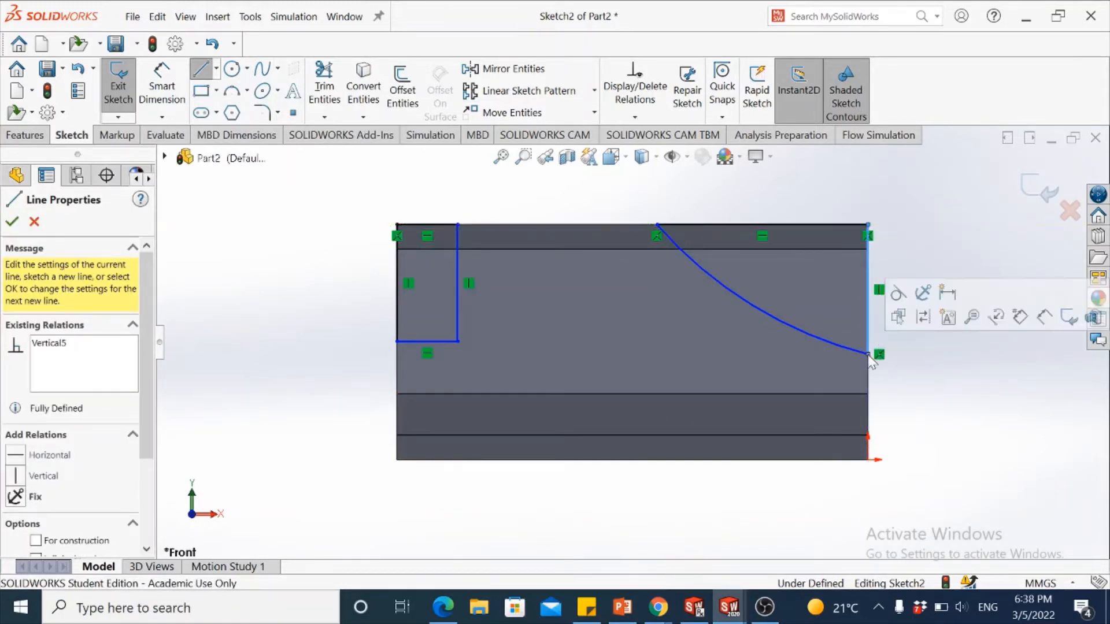
click(11, 231)
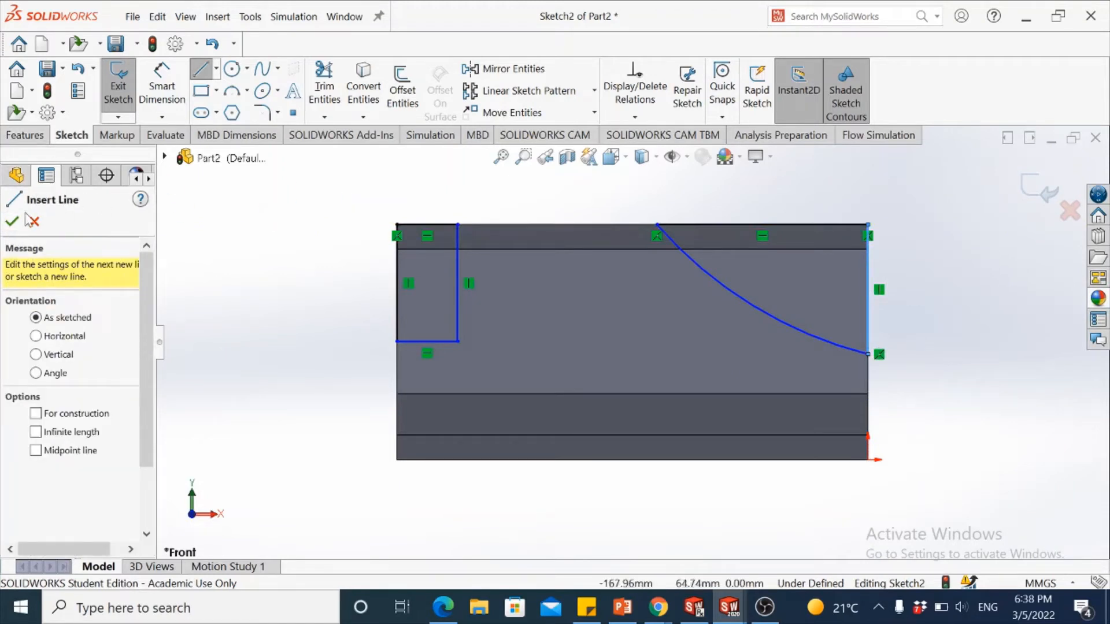
click(19, 221)
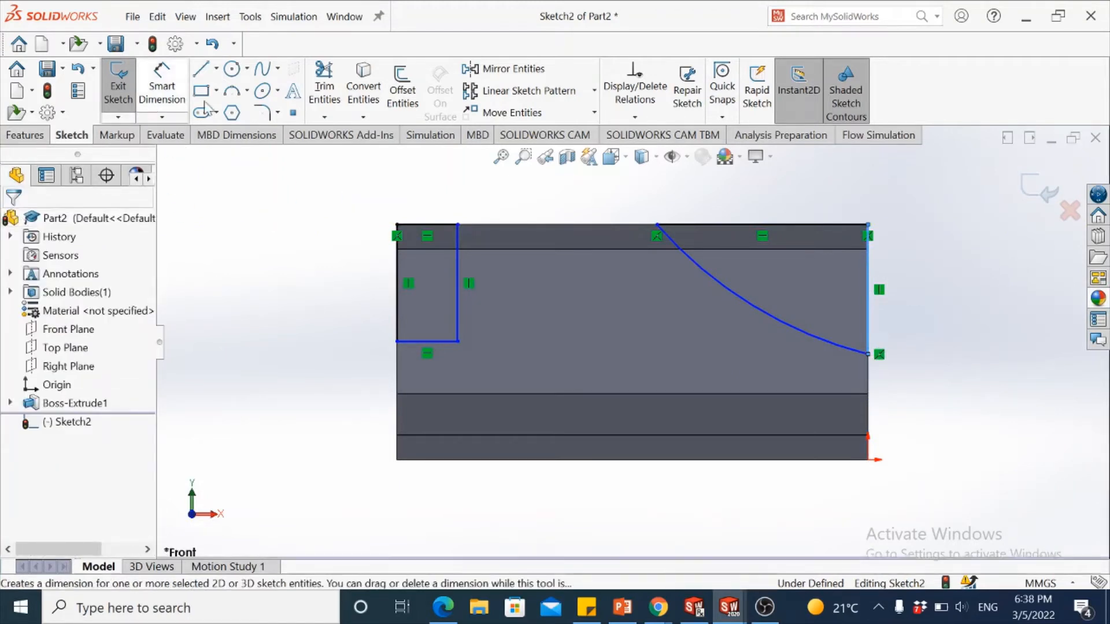
- Dimension the arc's radius as 60 mm
click(741, 296)
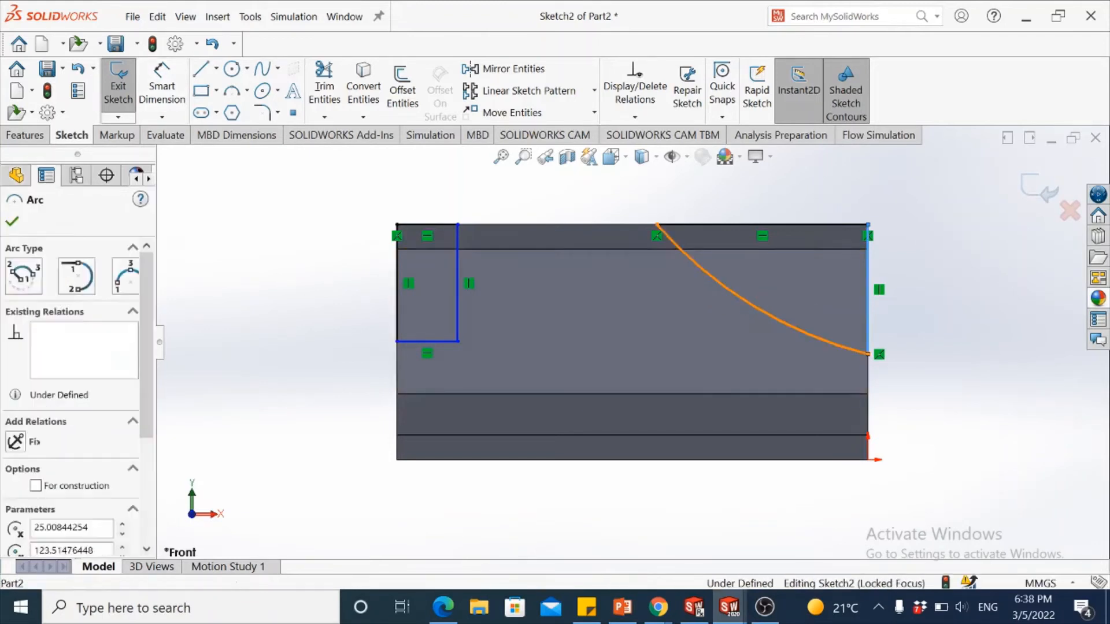
click(768, 279)
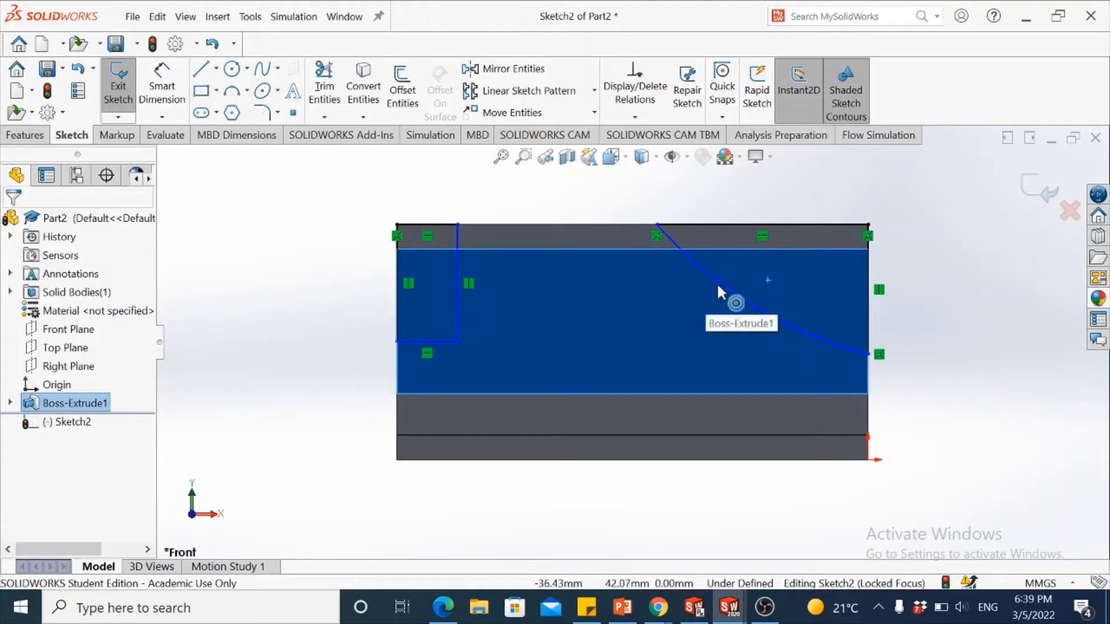
click(732, 293)
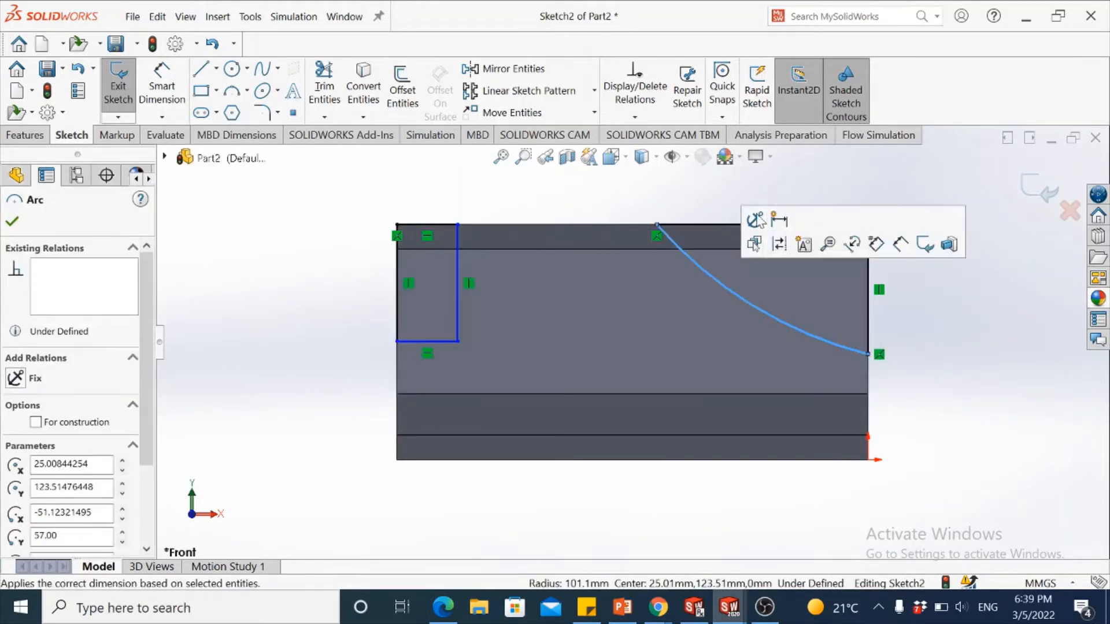
click(643, 189)
click(176, 101)
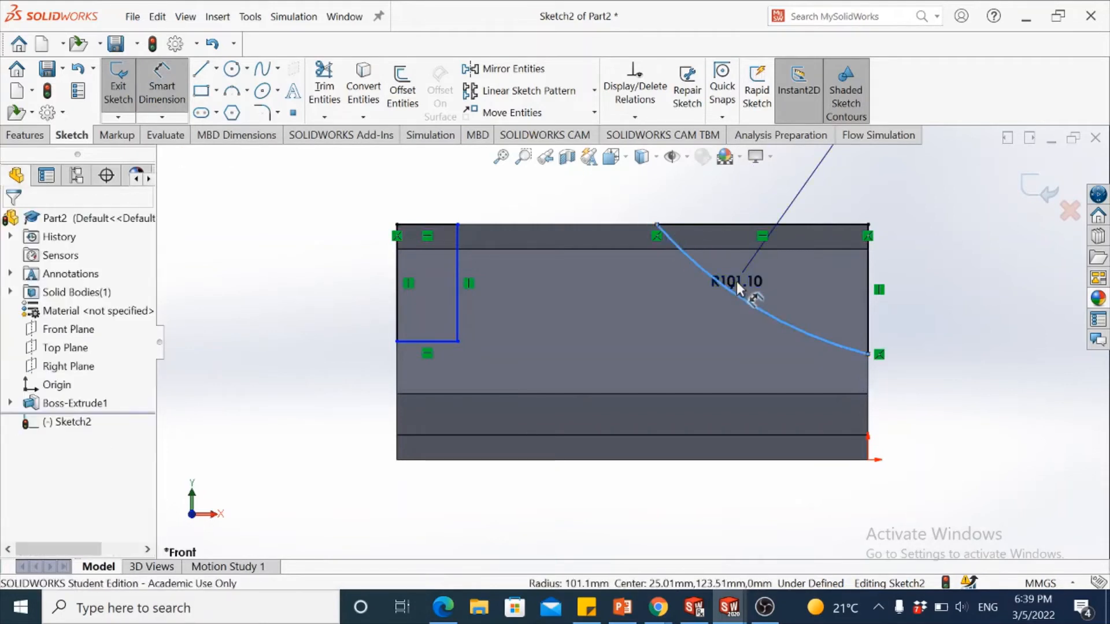
click(736, 282)
text(60)
key(Return)
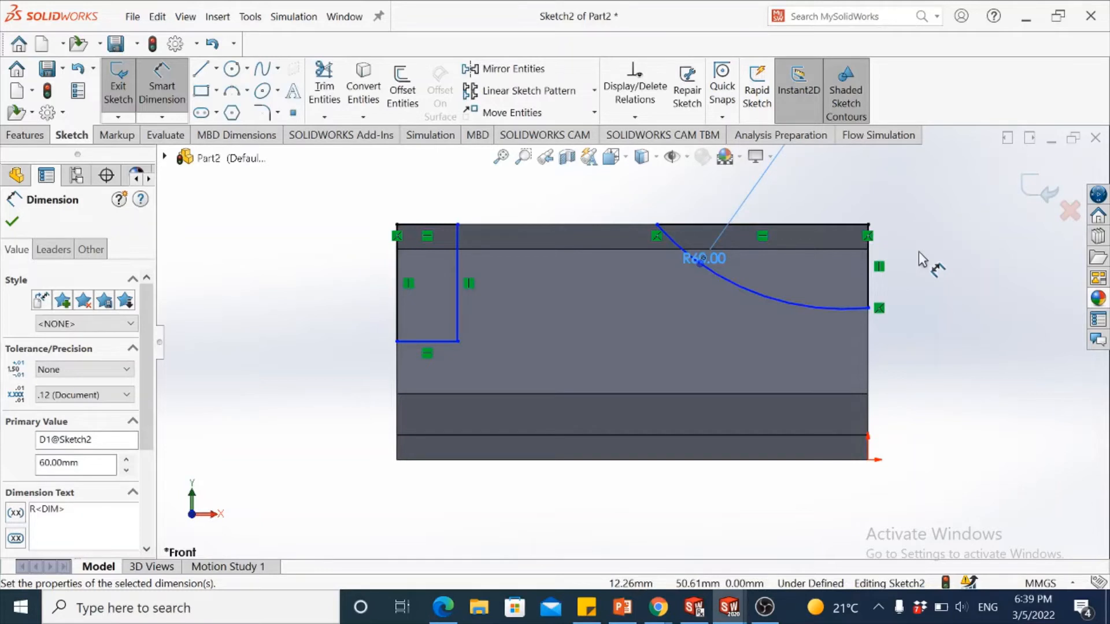
click(816, 214)
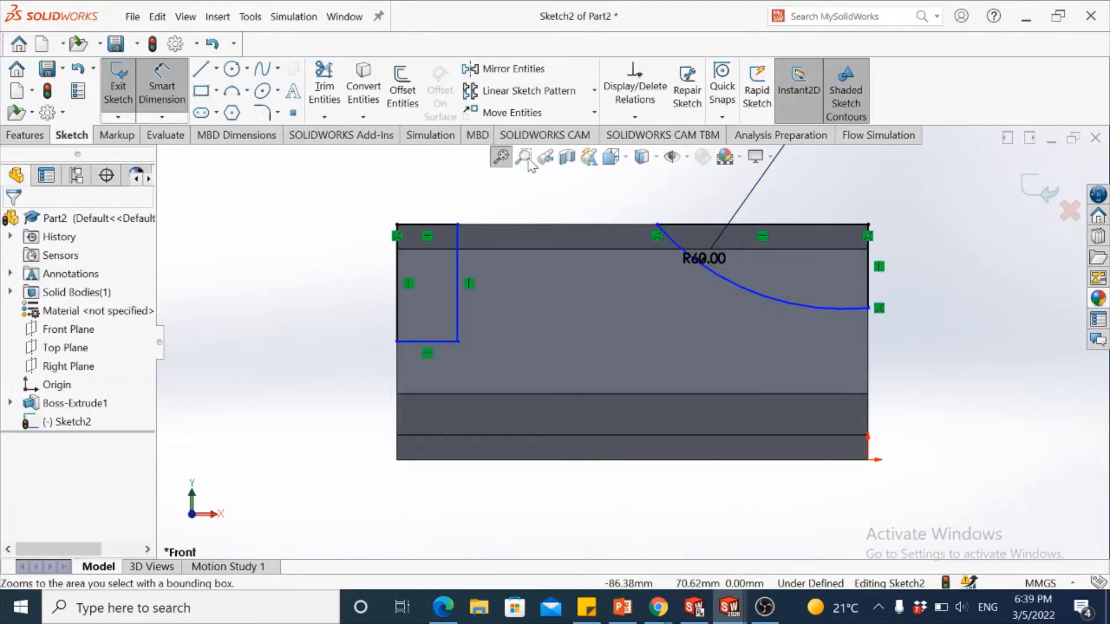
- Add a Vertical relation between the arc's centre point and the origin
scroll(549, 200, up, 5)
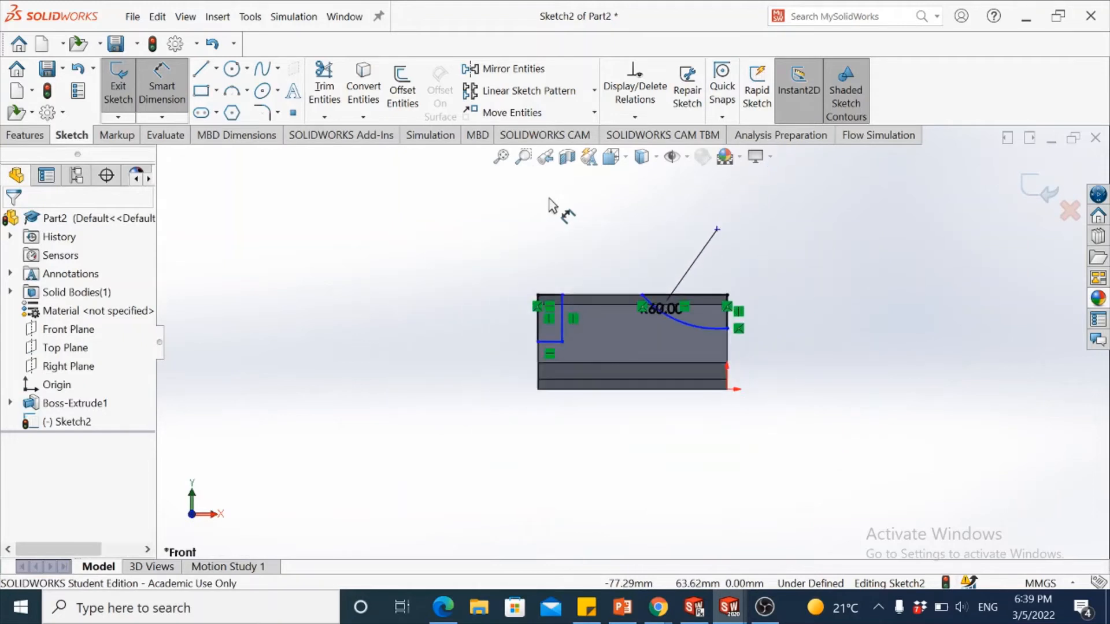
click(635, 116)
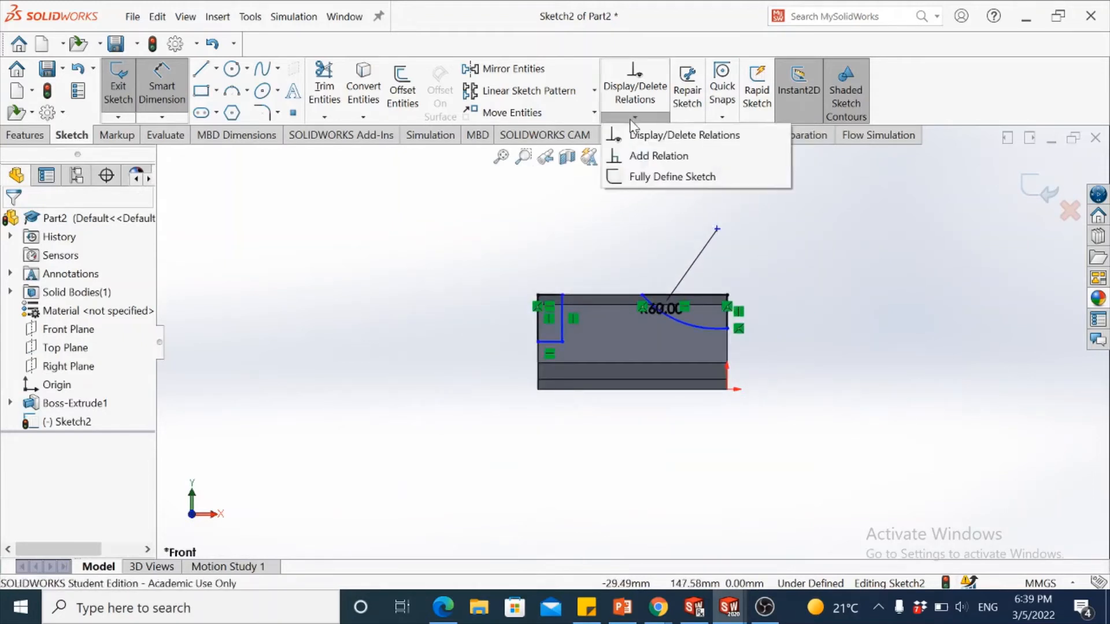
click(635, 152)
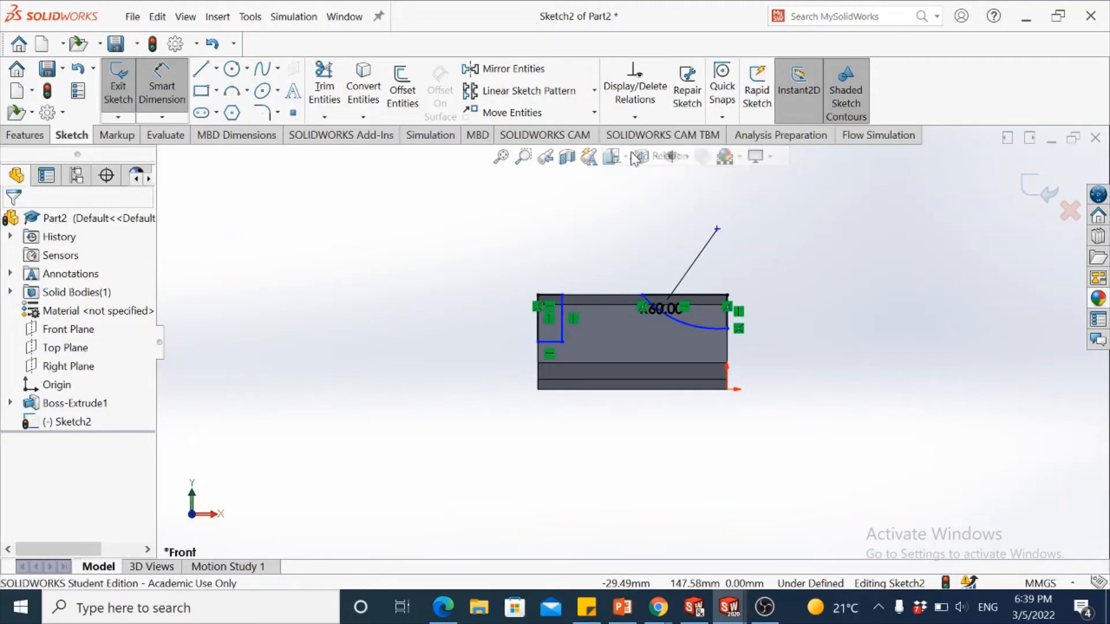
click(718, 230)
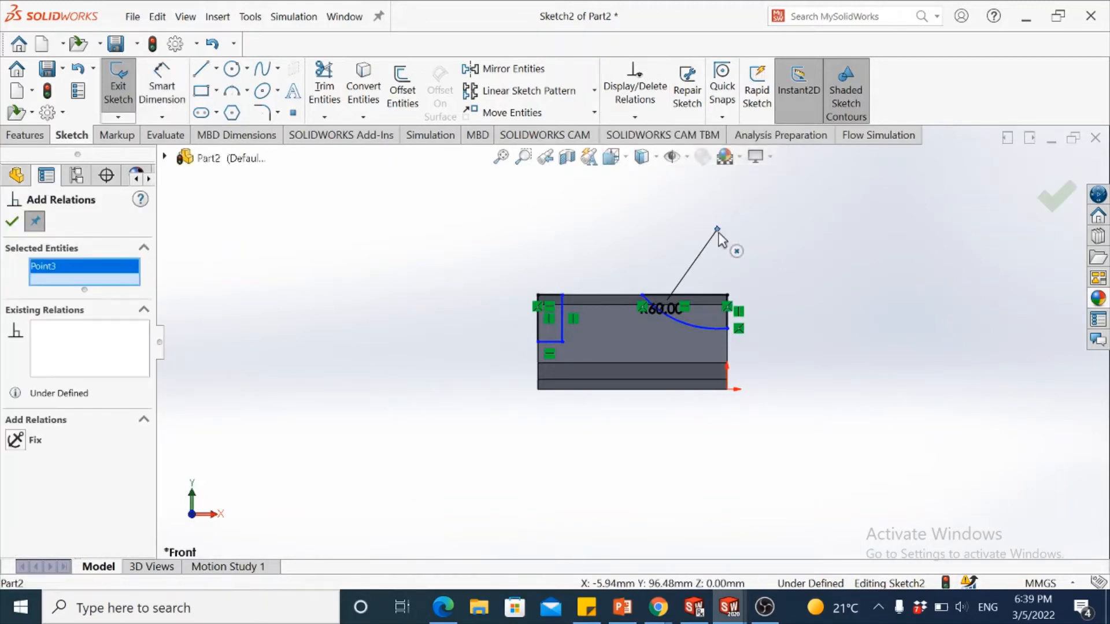
click(728, 390)
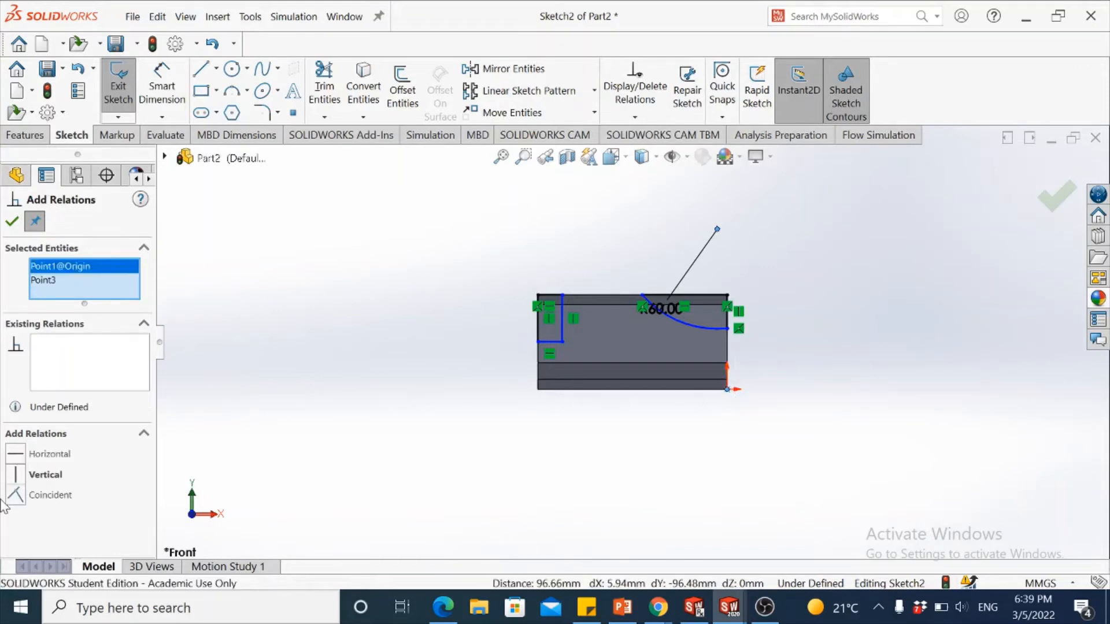
click(17, 474)
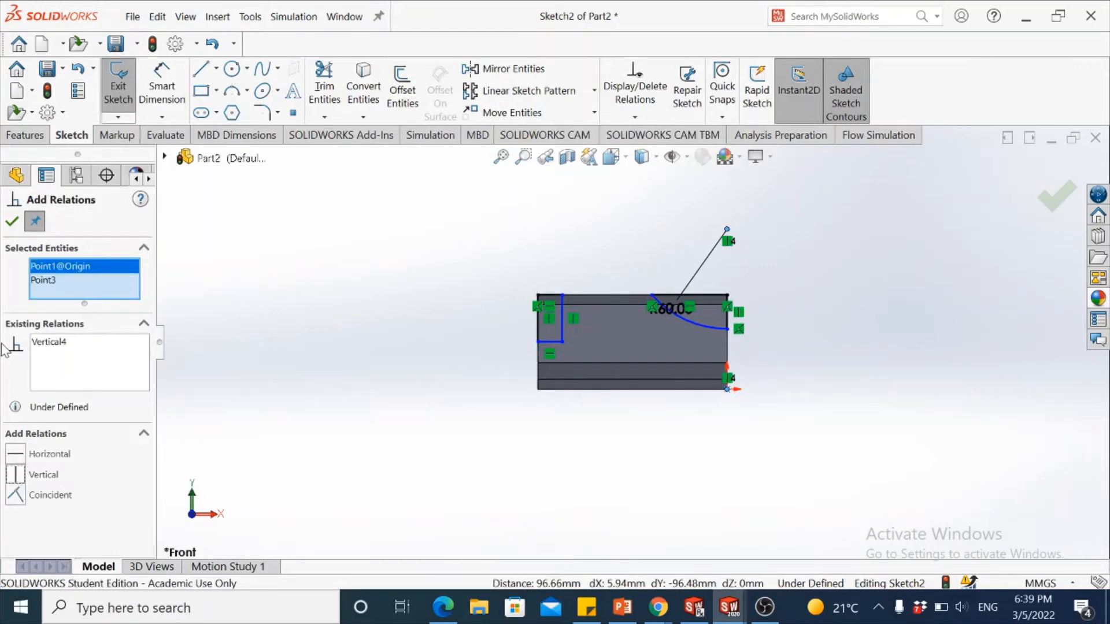
click(12, 221)
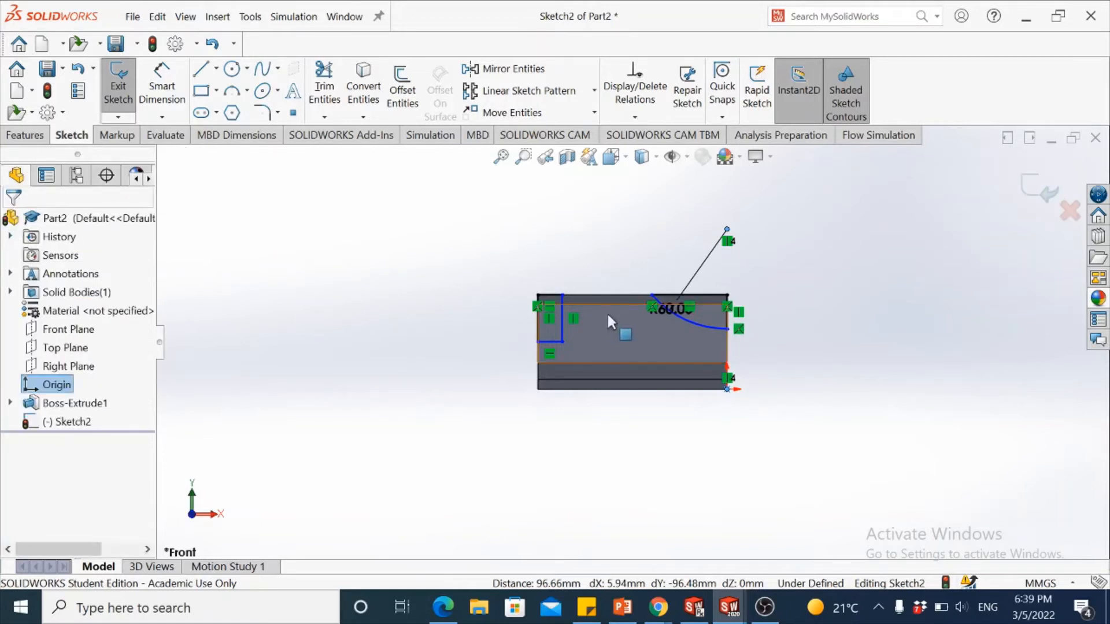
- Check the front-view dimensions on the holder drawing in PowerPoint and return to the Part2 sketch in SOLIDWORKS
click(622, 606)
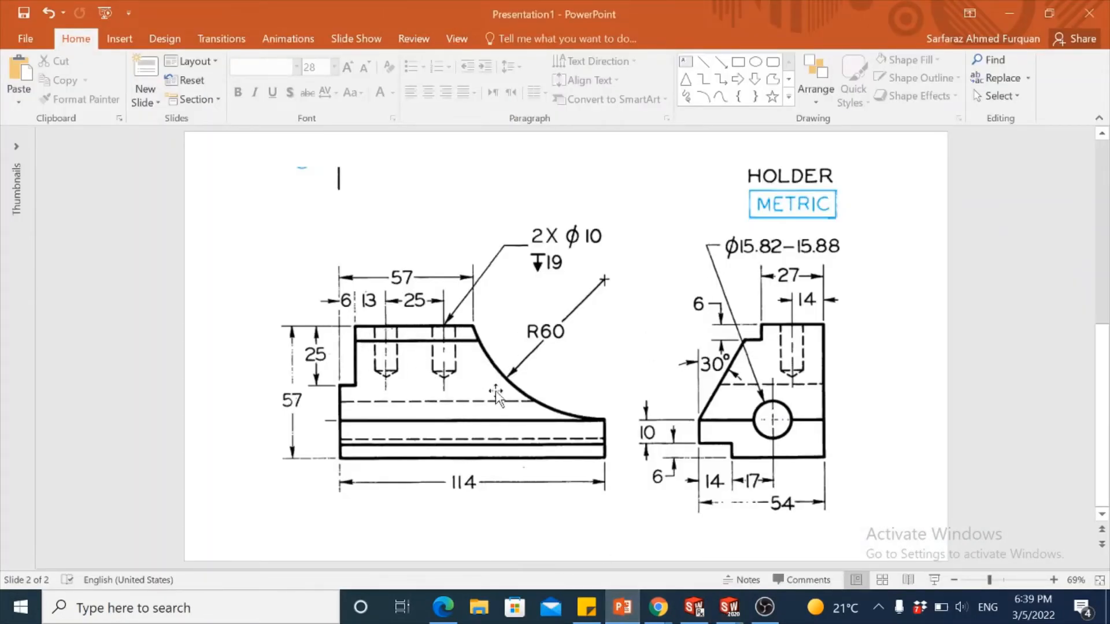
mouse_move(729, 617)
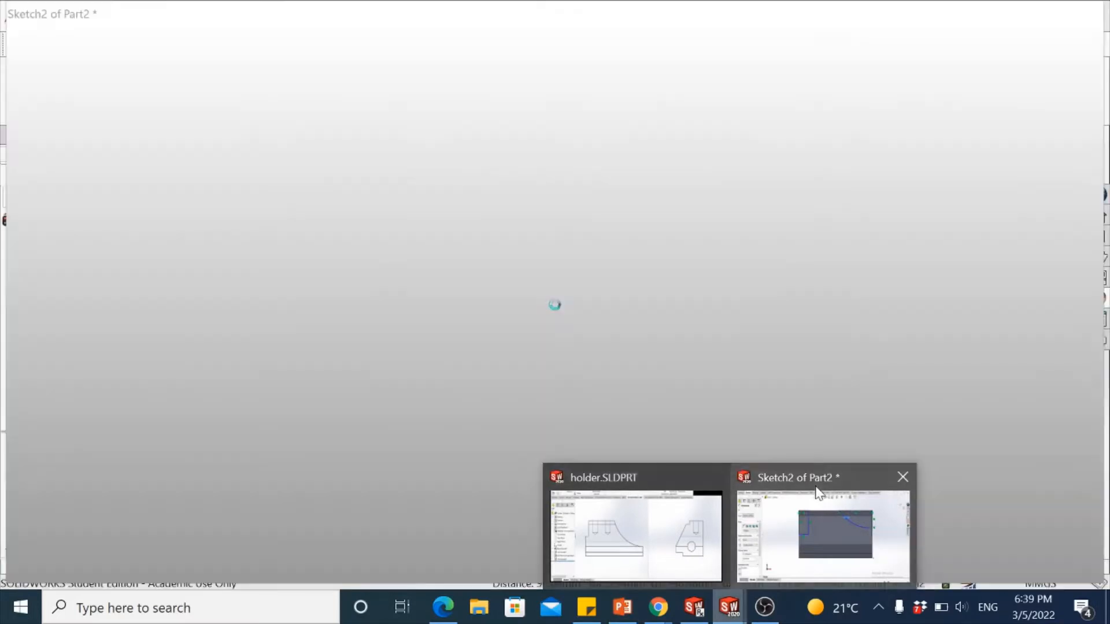
click(817, 495)
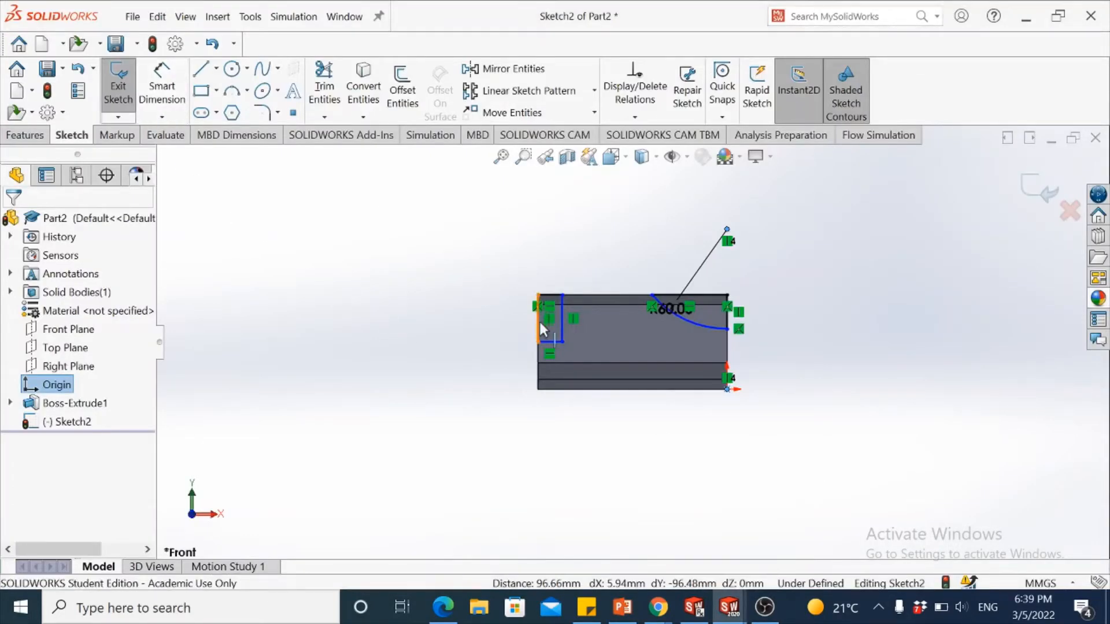
click(540, 327)
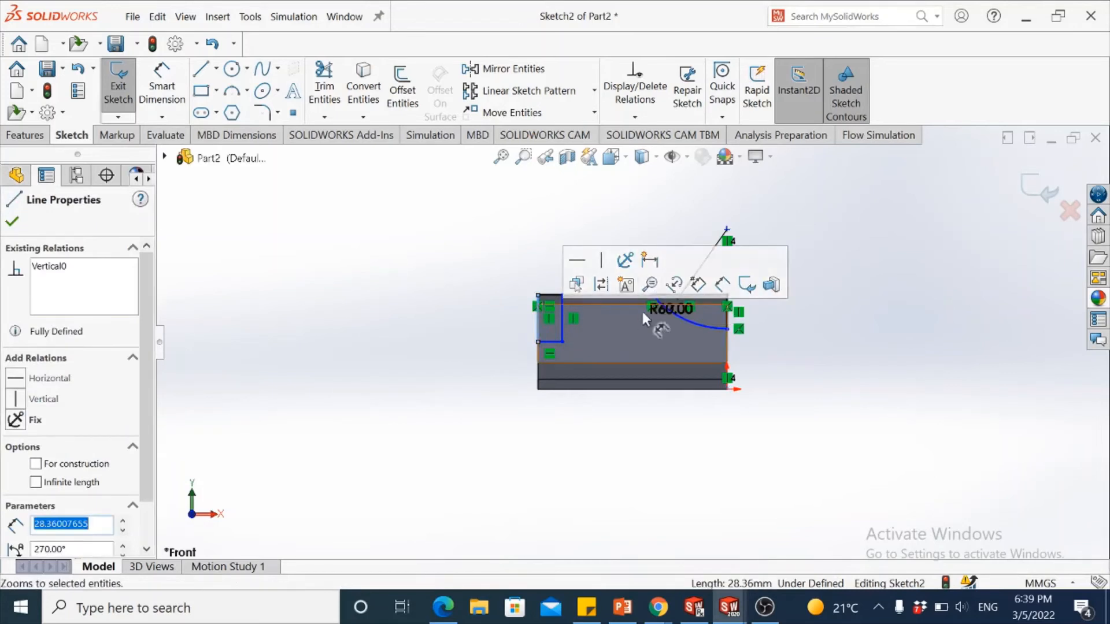
click(441, 304)
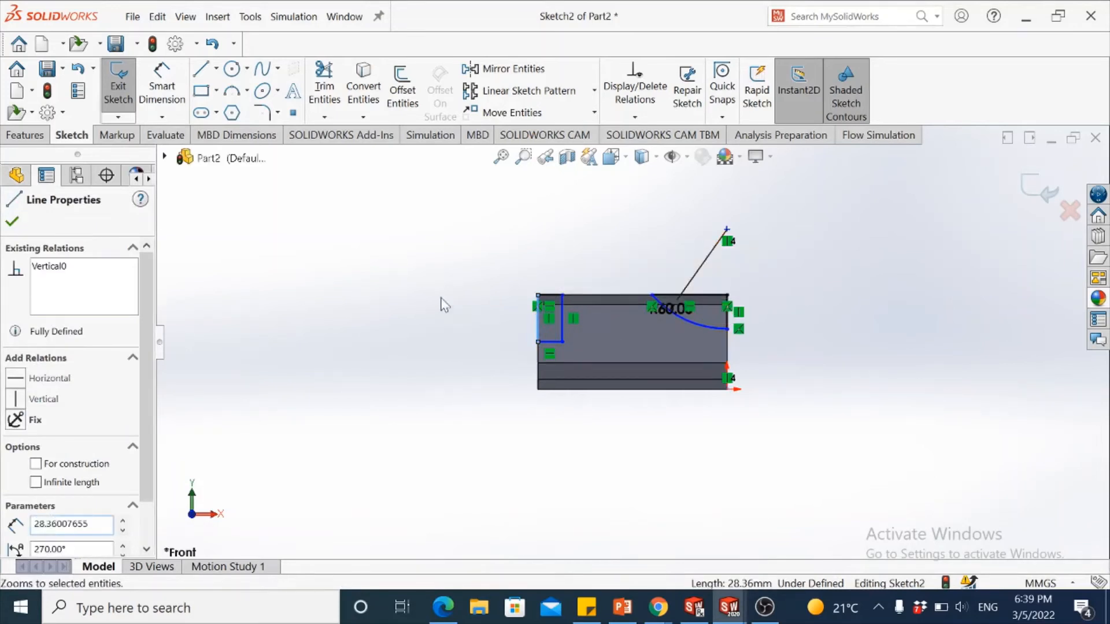
- Dimension the horizontal distance from the block's left edge to the arc's upper endpoint as 57 mm
click(162, 86)
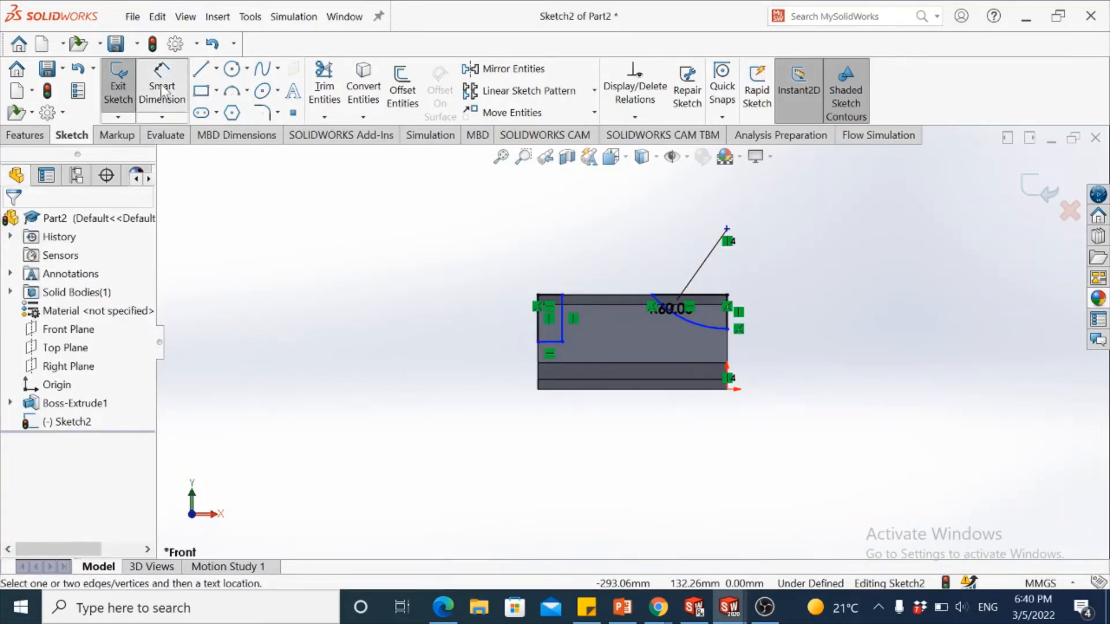
click(652, 293)
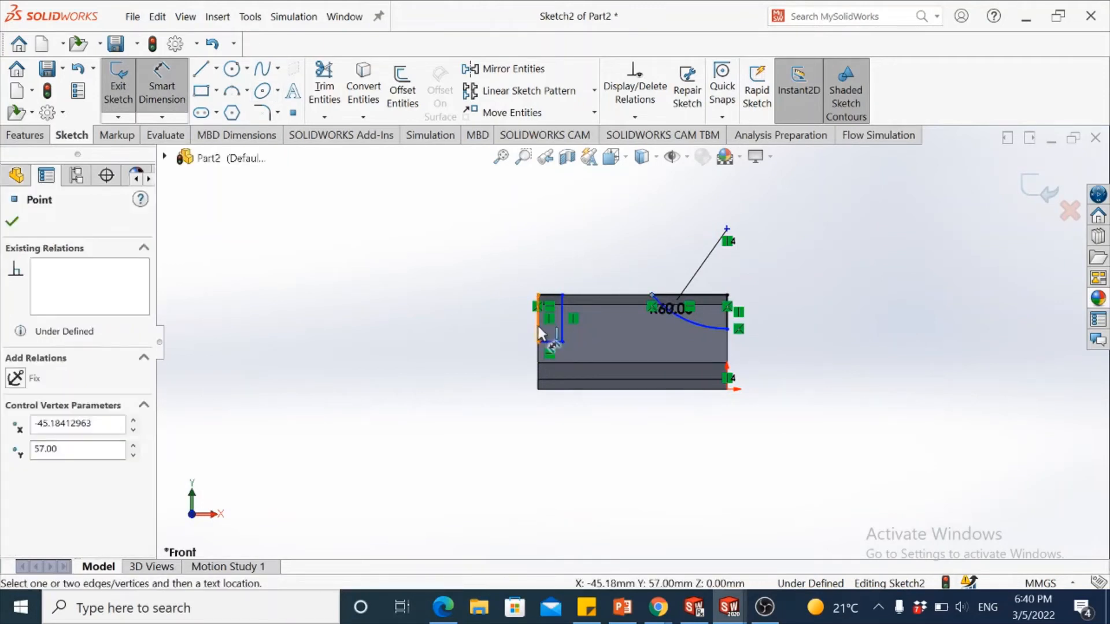
click(538, 325)
click(581, 282)
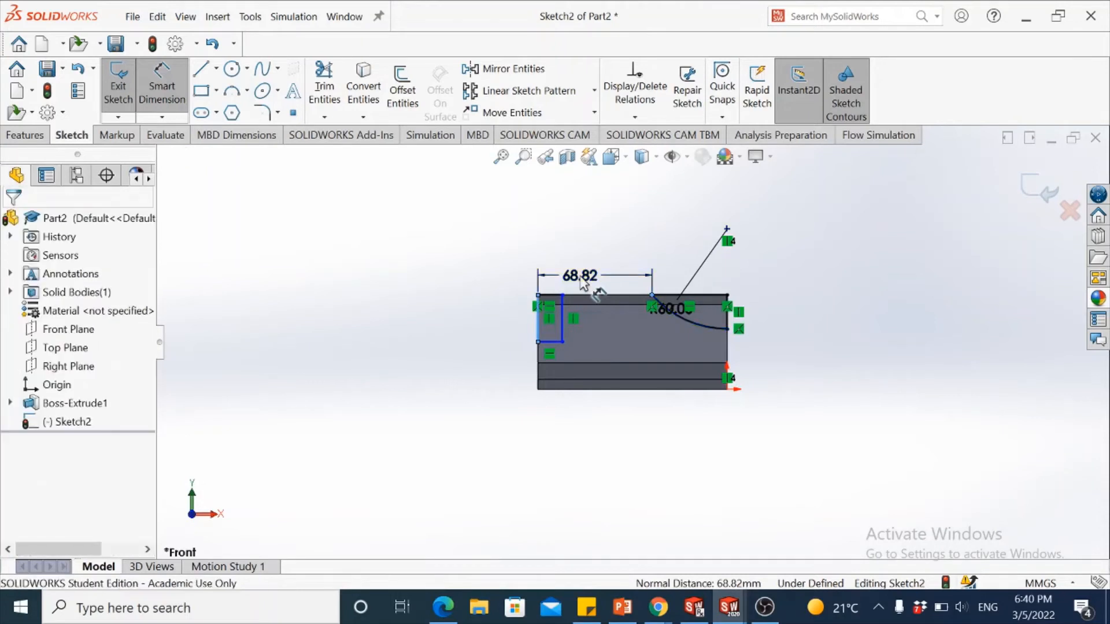
text(57)
key(Return)
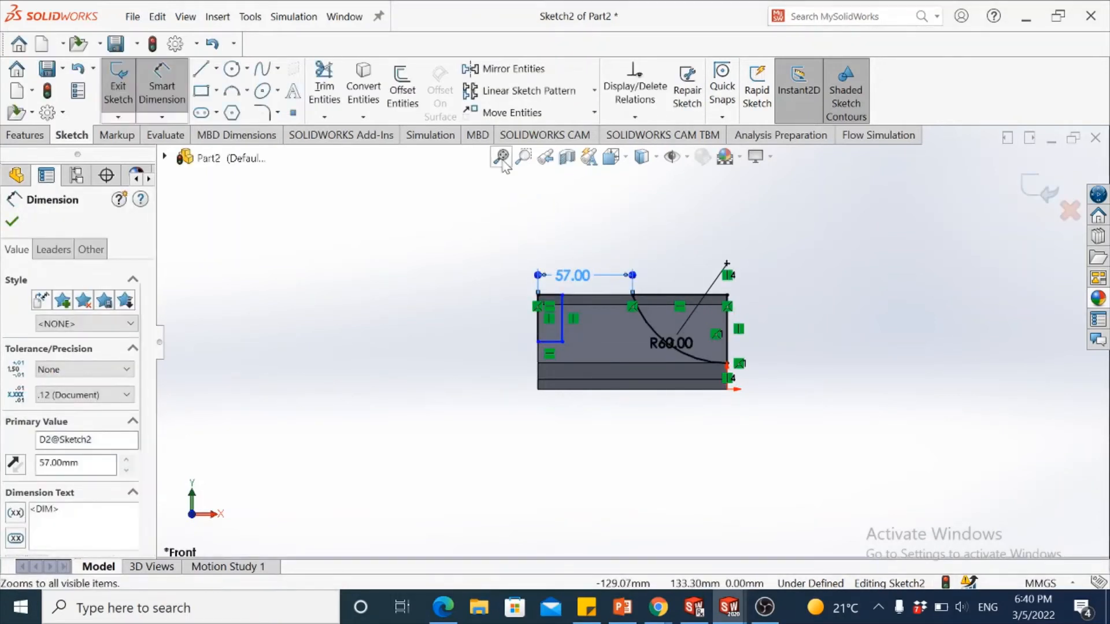
- Dimension the width of the upper-left corner rectangle as 6 mm
click(501, 157)
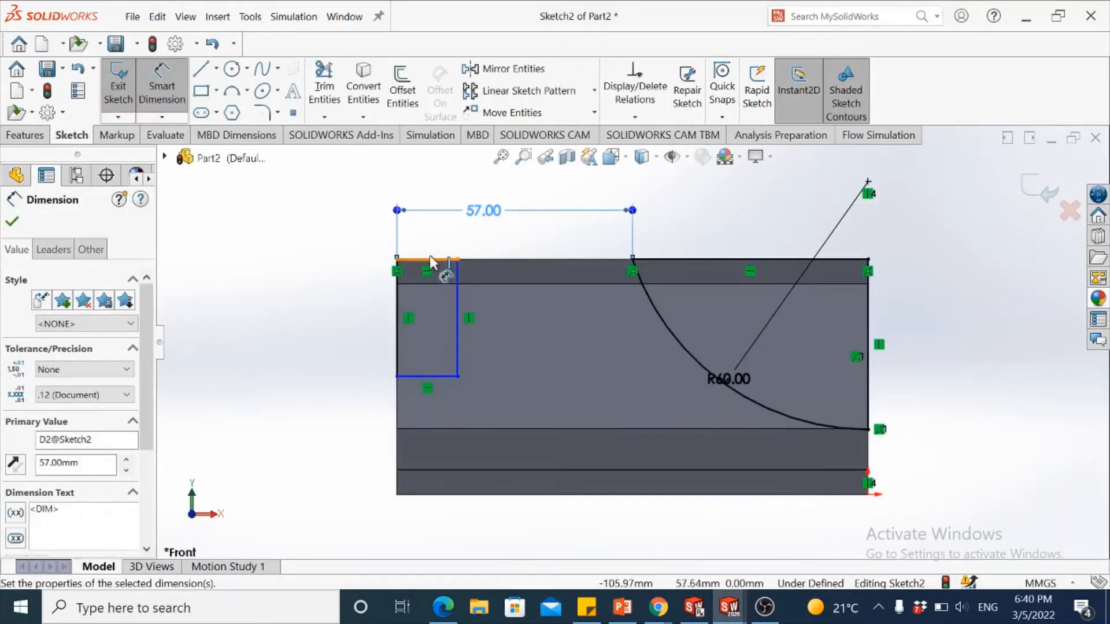
key(Escape)
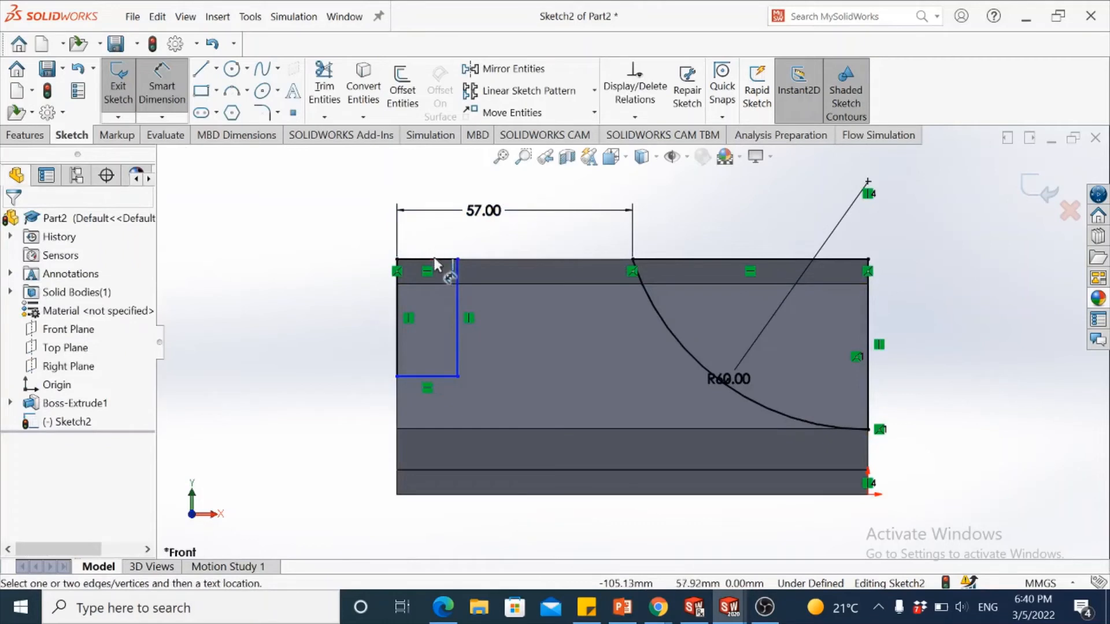
click(438, 263)
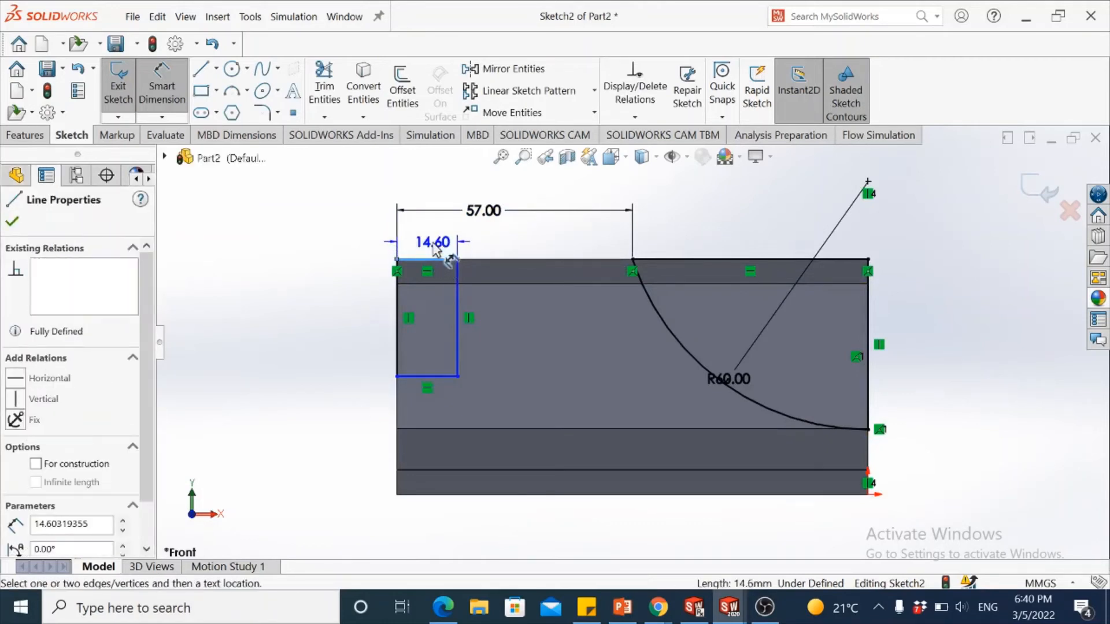
click(437, 249)
text(6)
key(Return)
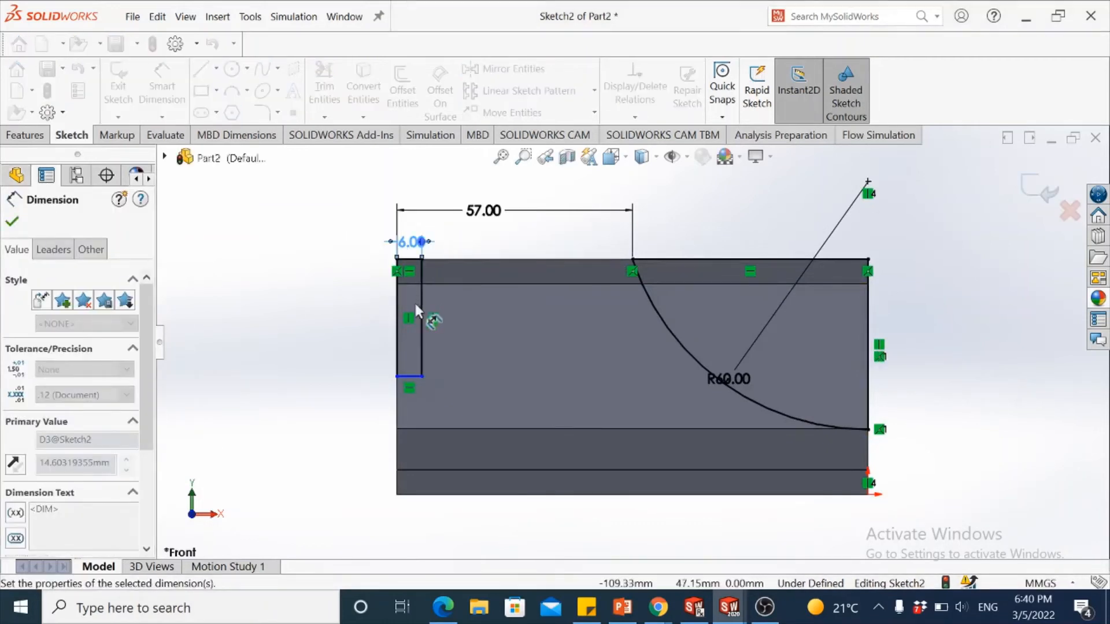
- Dimension the height of the upper-left corner rectangle as 25 mm
click(399, 322)
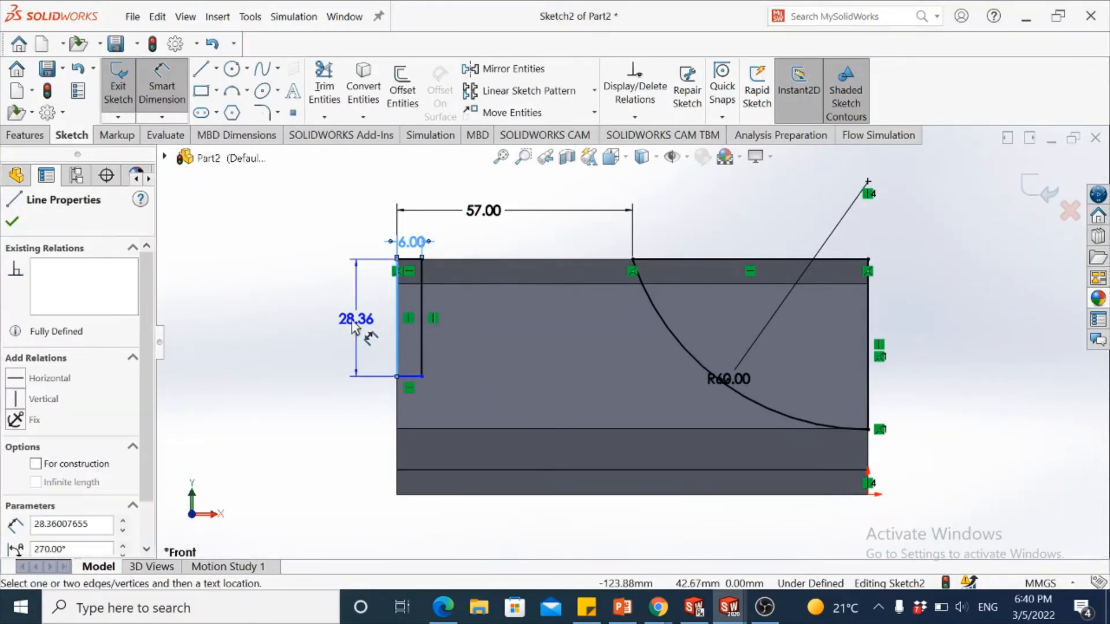
click(352, 327)
text(2)
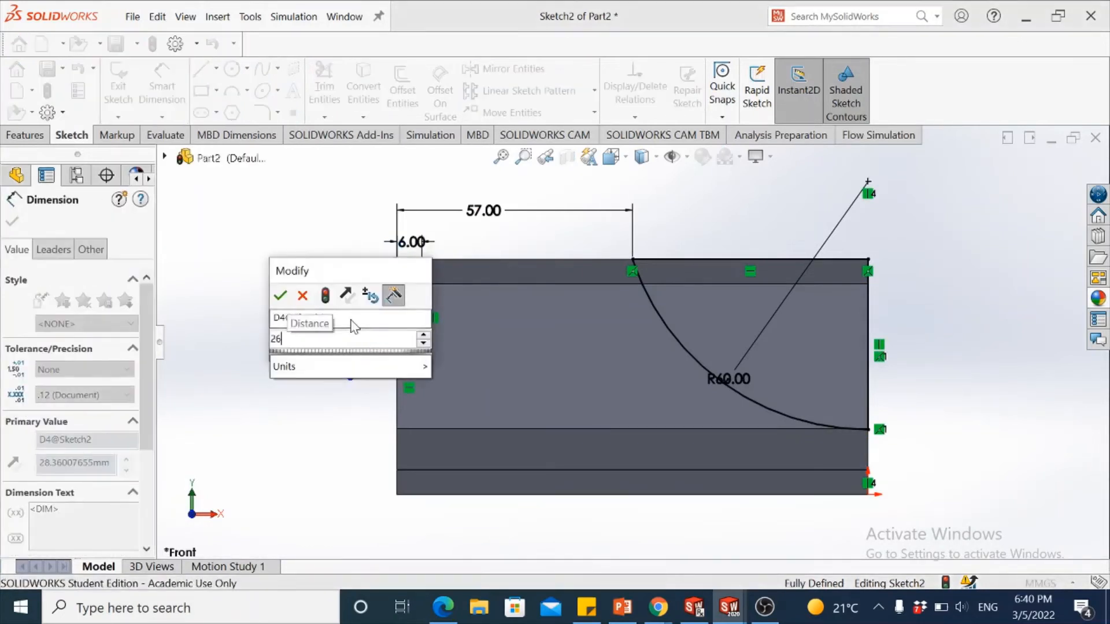
text(5)
key(Return)
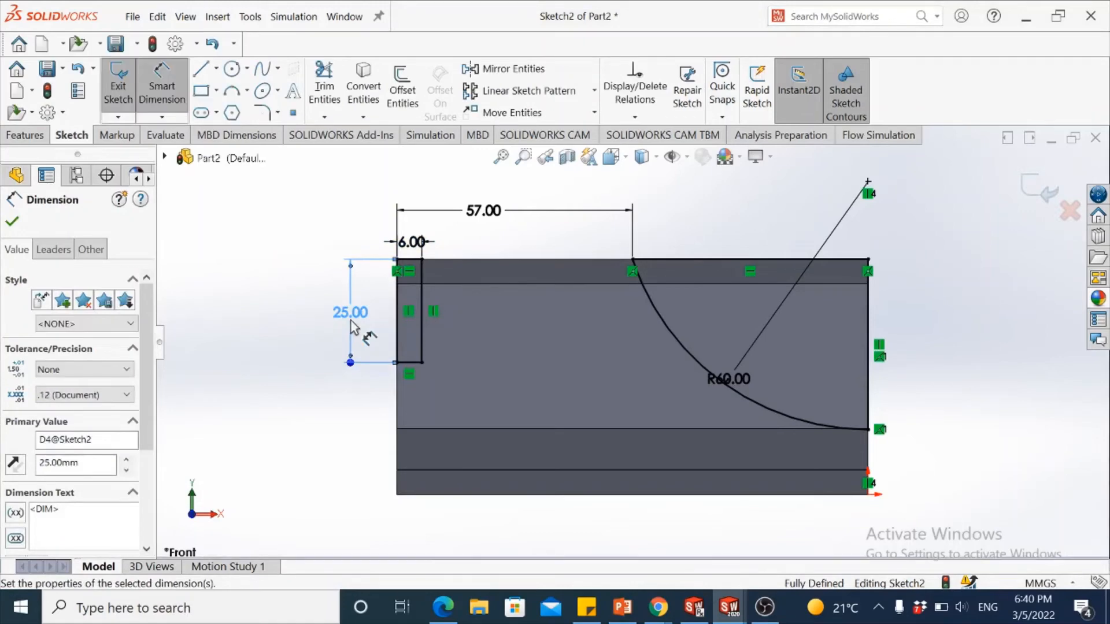
- Set up an Extruded Cut from the front-view sketch with a Through All end condition and try to apply it
click(25, 135)
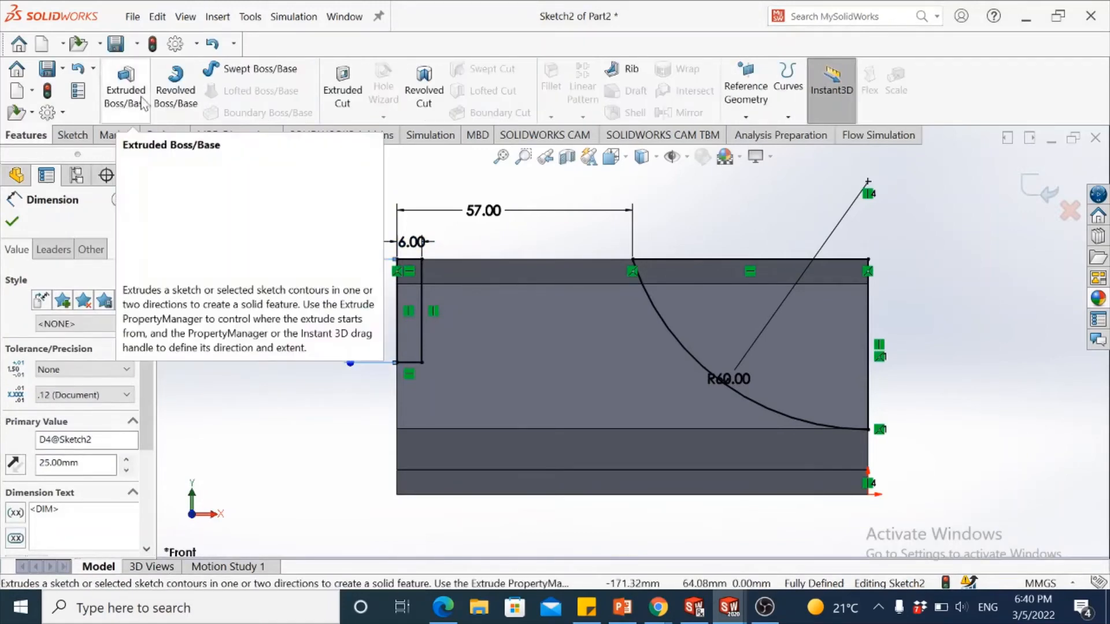
click(342, 97)
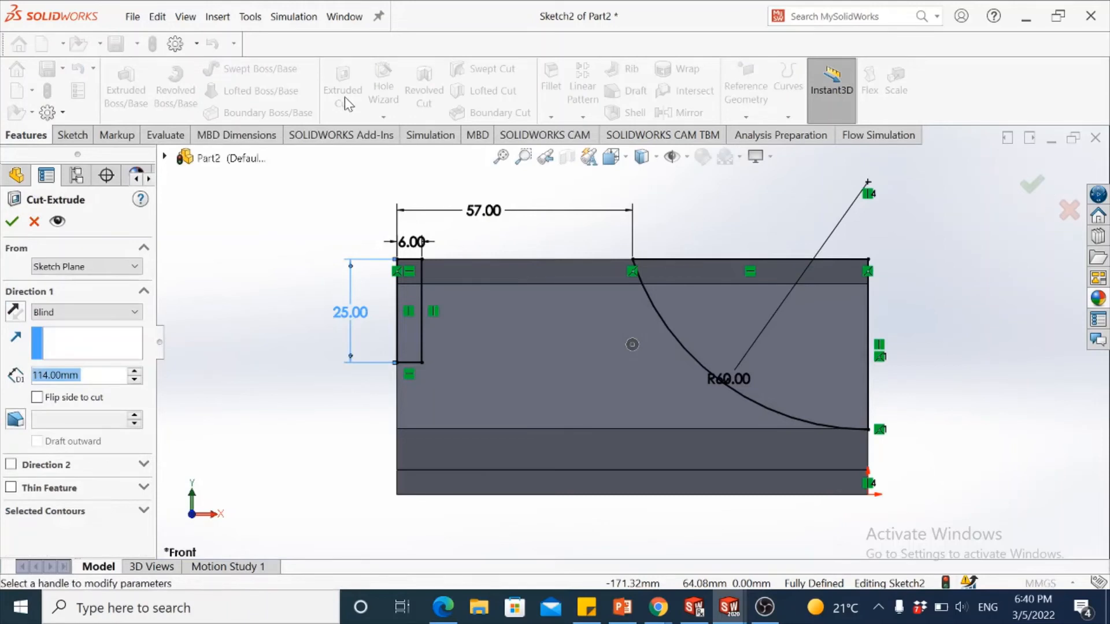
click(70, 313)
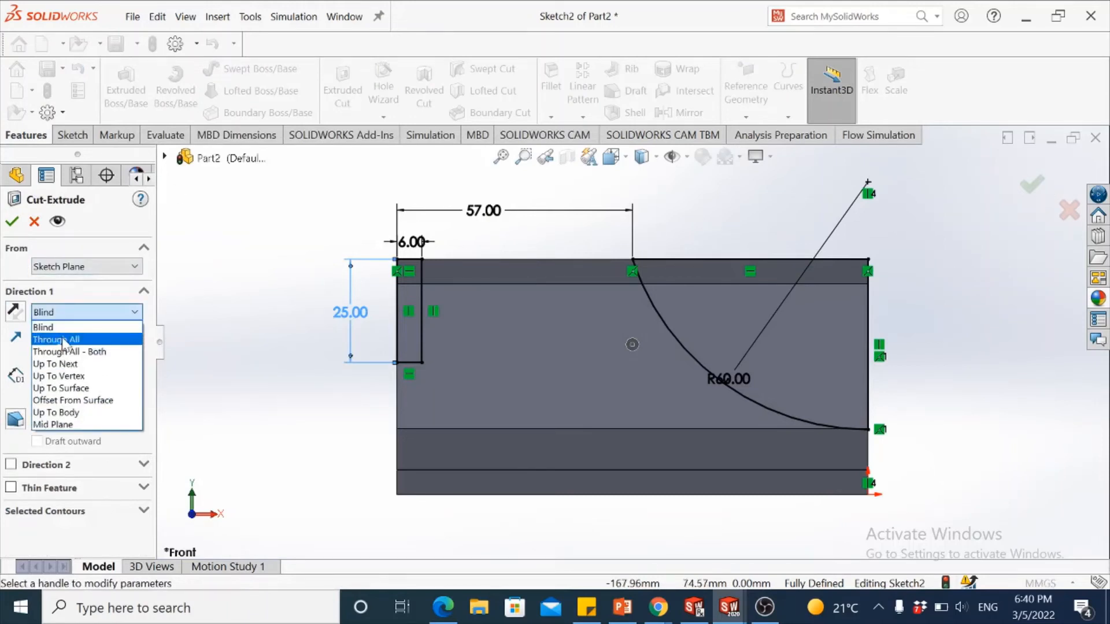
click(64, 341)
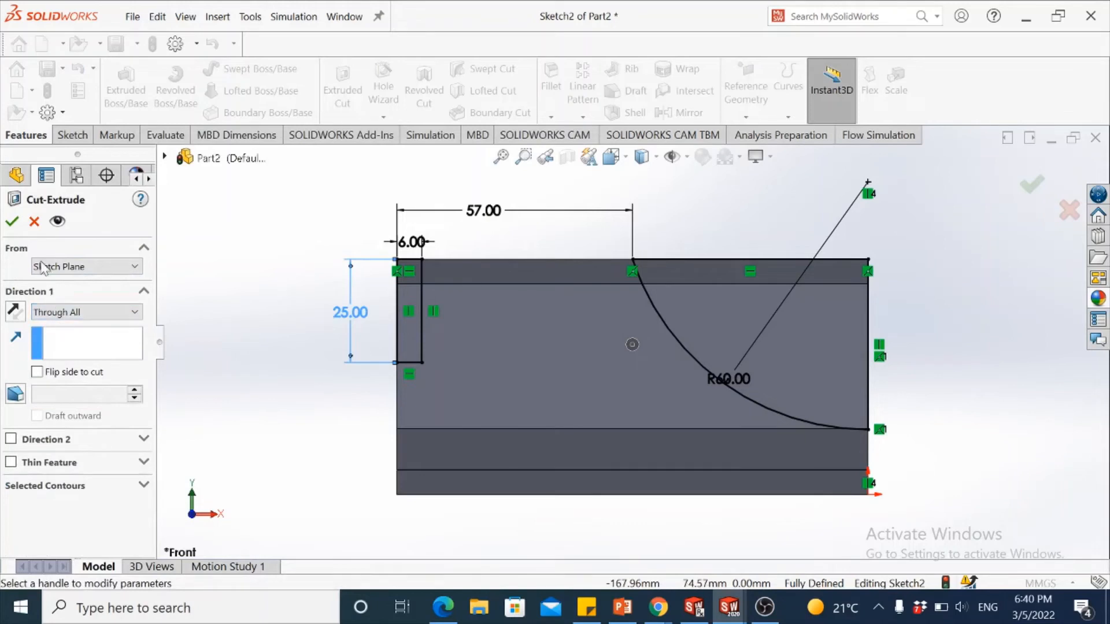
click(10, 224)
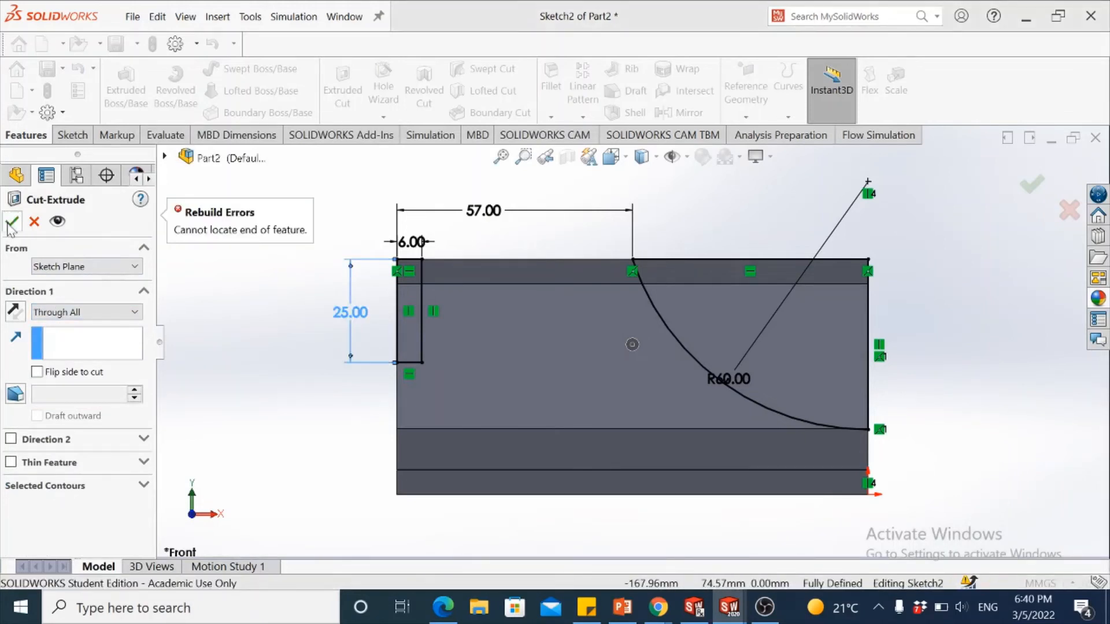
- Choose the corner rectangle and the region above the arc as the cut's contours and try applying the cut again
click(142, 487)
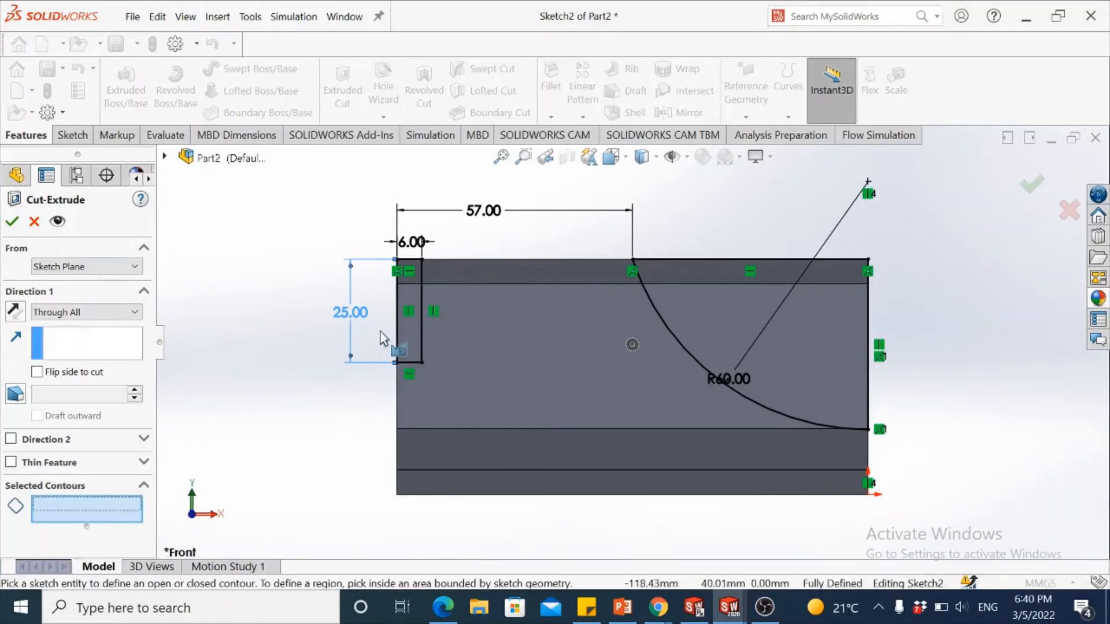
click(410, 344)
click(715, 322)
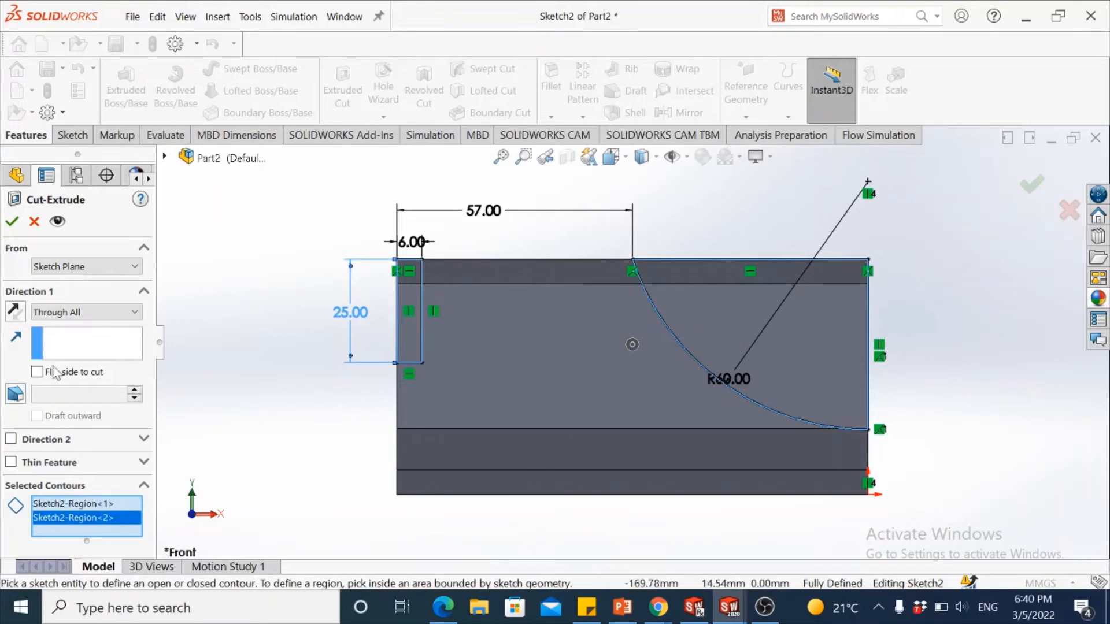
click(14, 223)
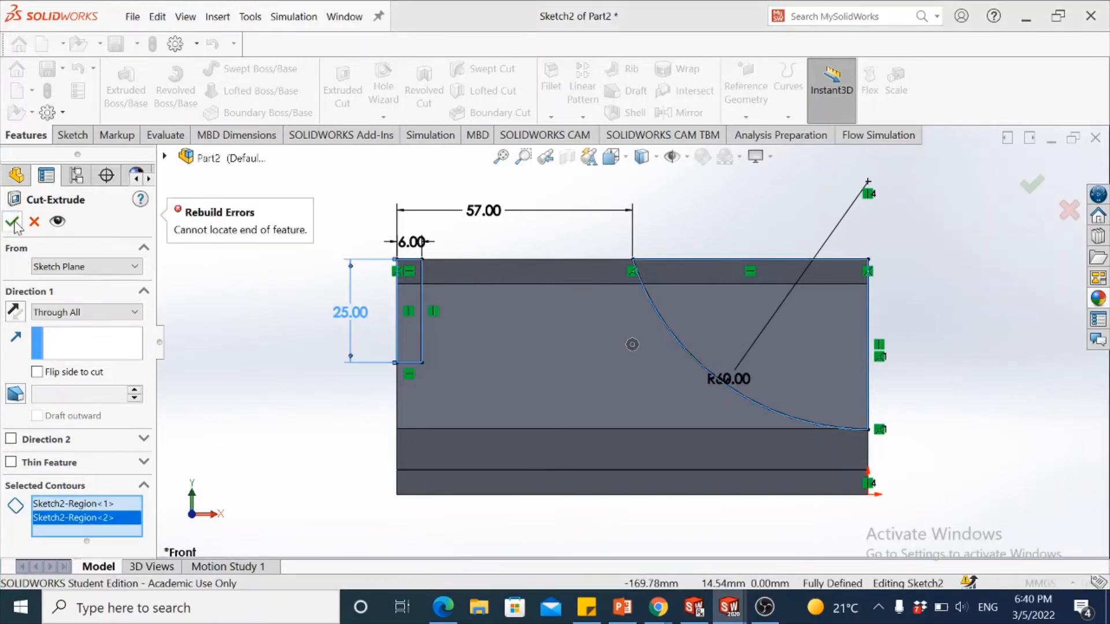
- Reverse the cut direction in an isometric view so it runs through the block, and complete the Through All cut
click(624, 156)
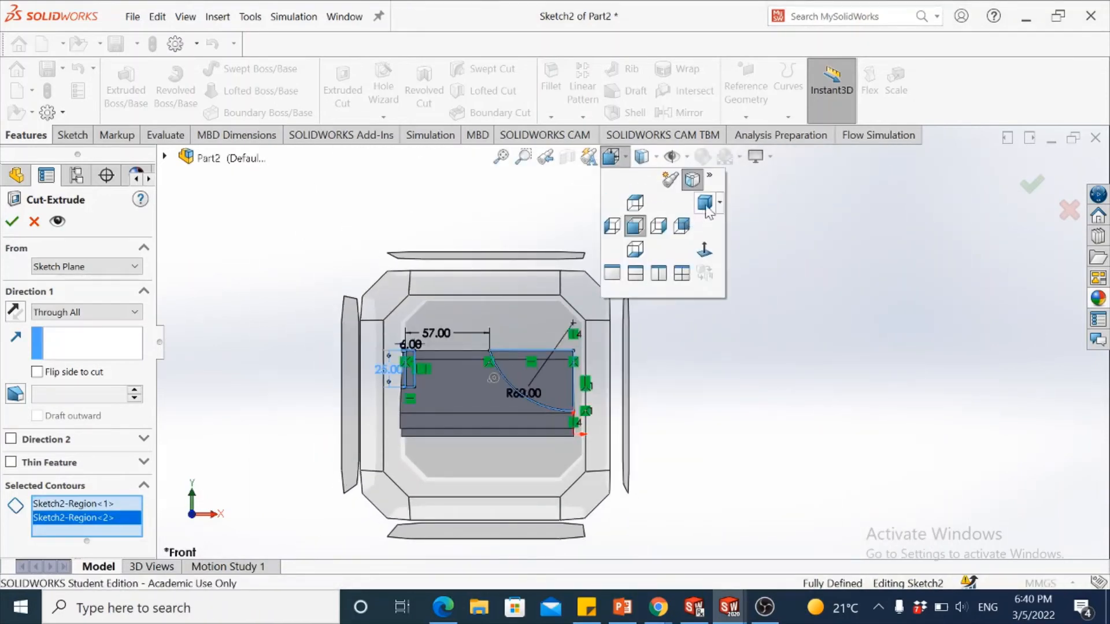
click(704, 209)
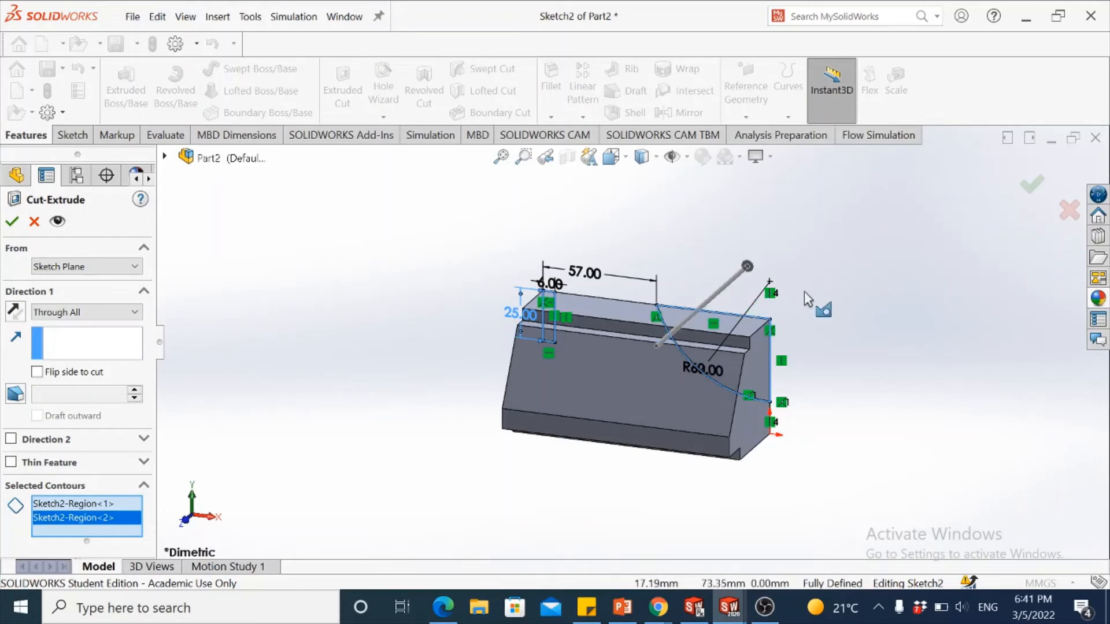
click(612, 158)
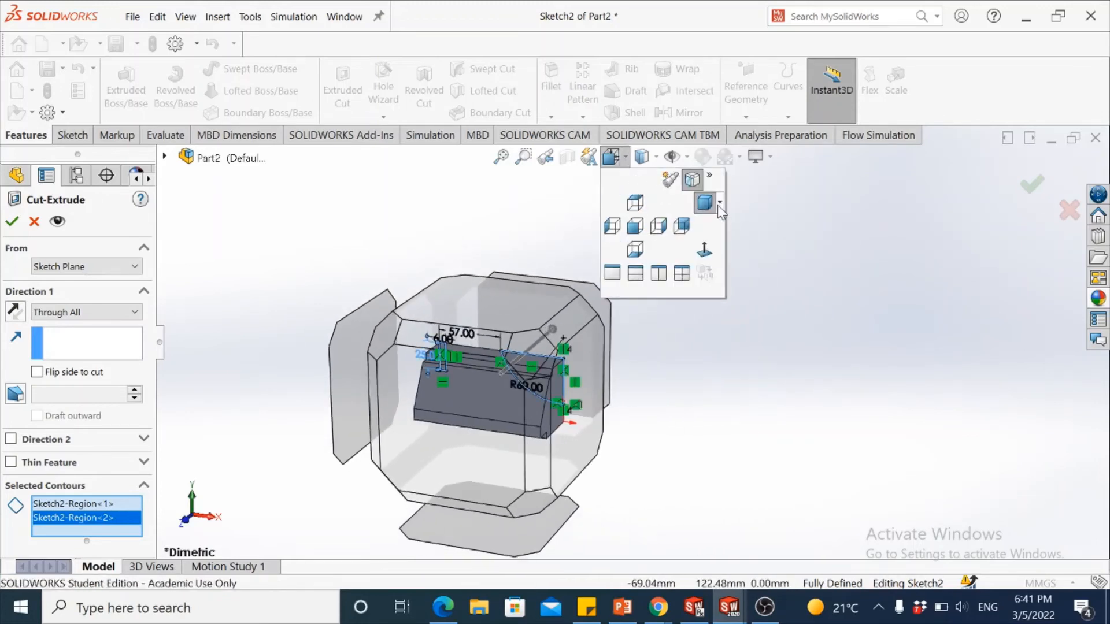
click(717, 203)
click(717, 225)
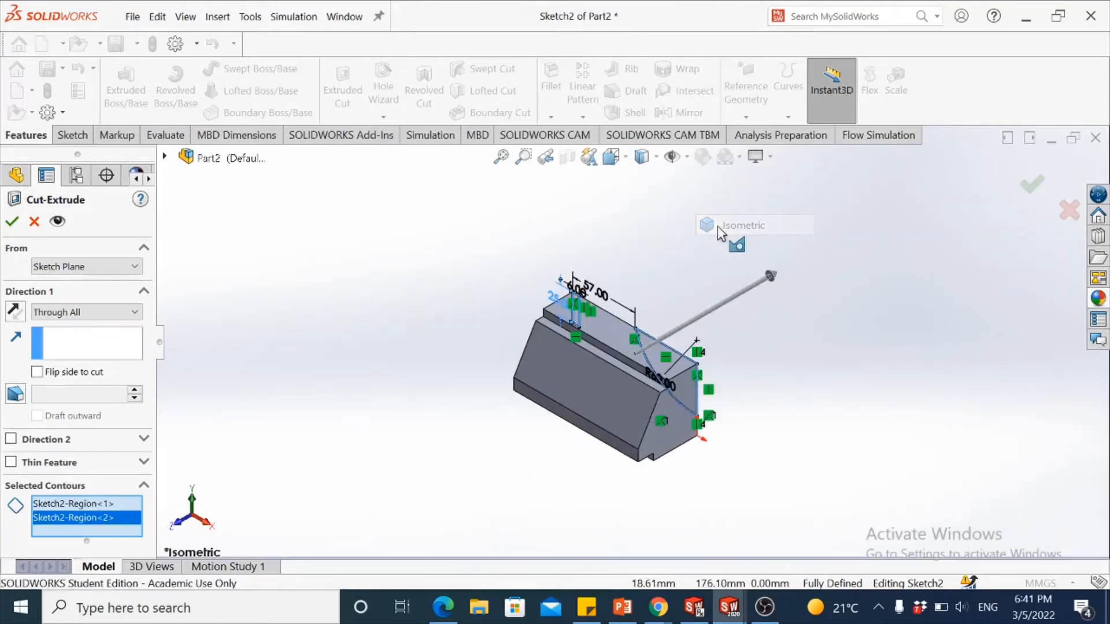
click(23, 315)
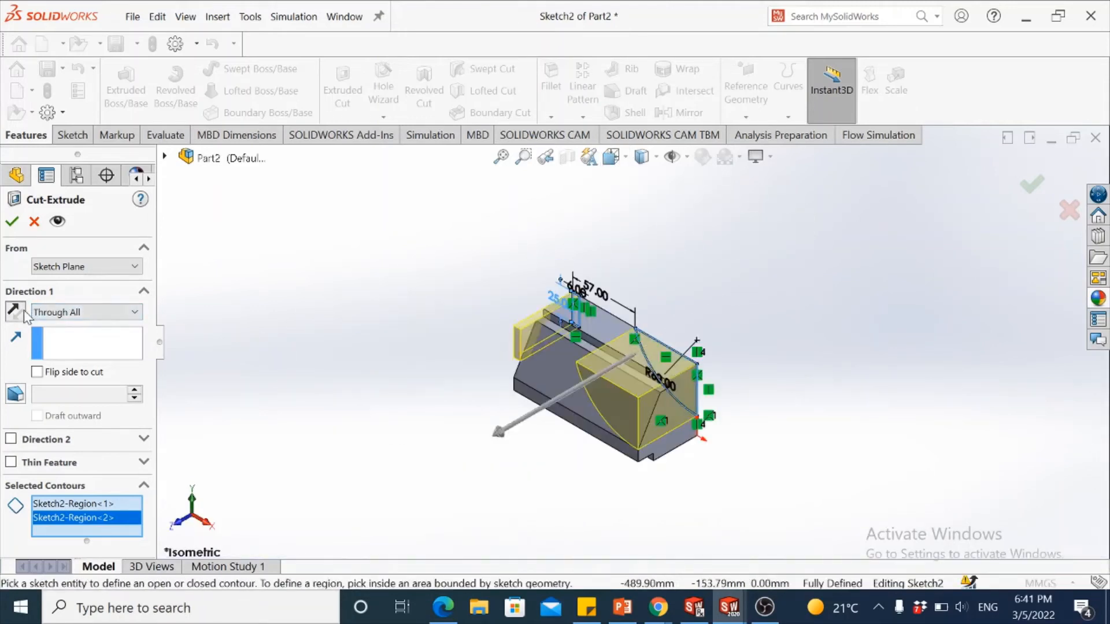
click(12, 222)
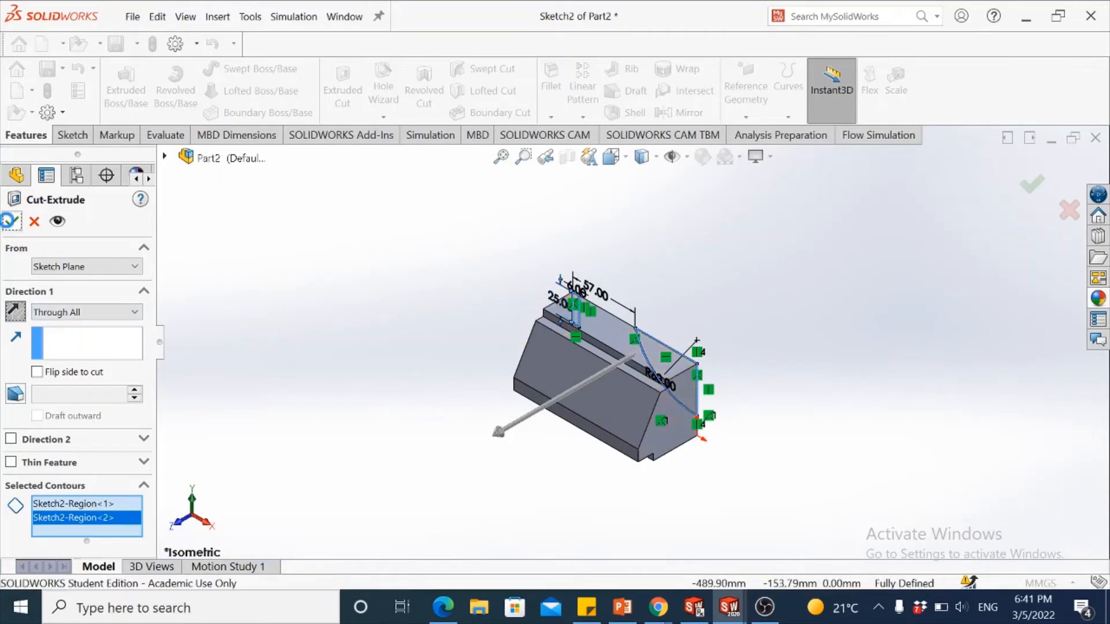
click(410, 400)
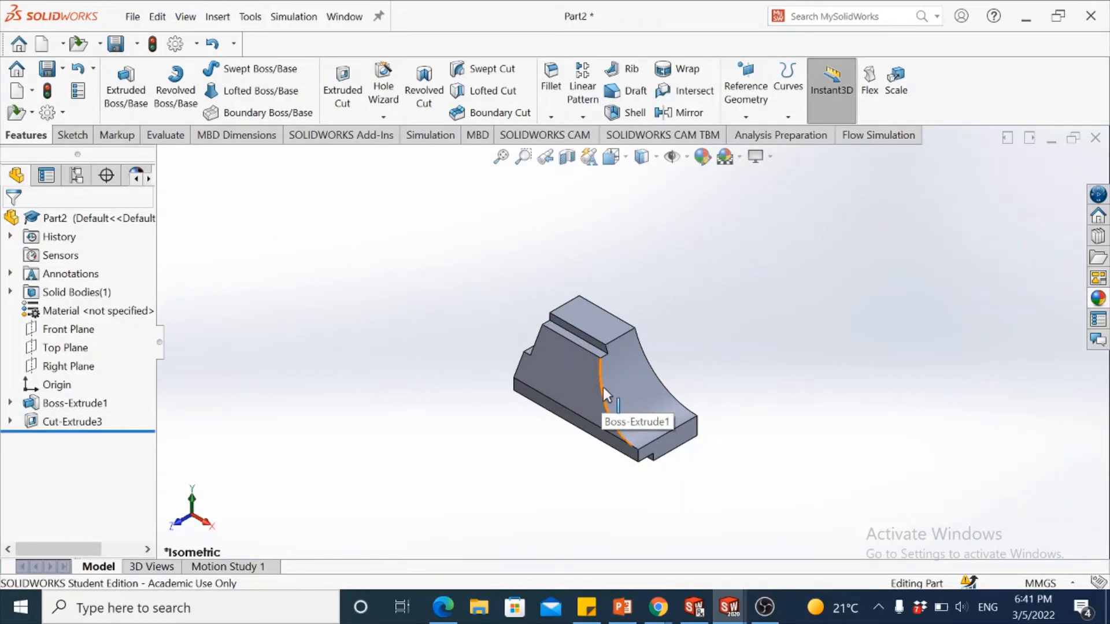
click(623, 383)
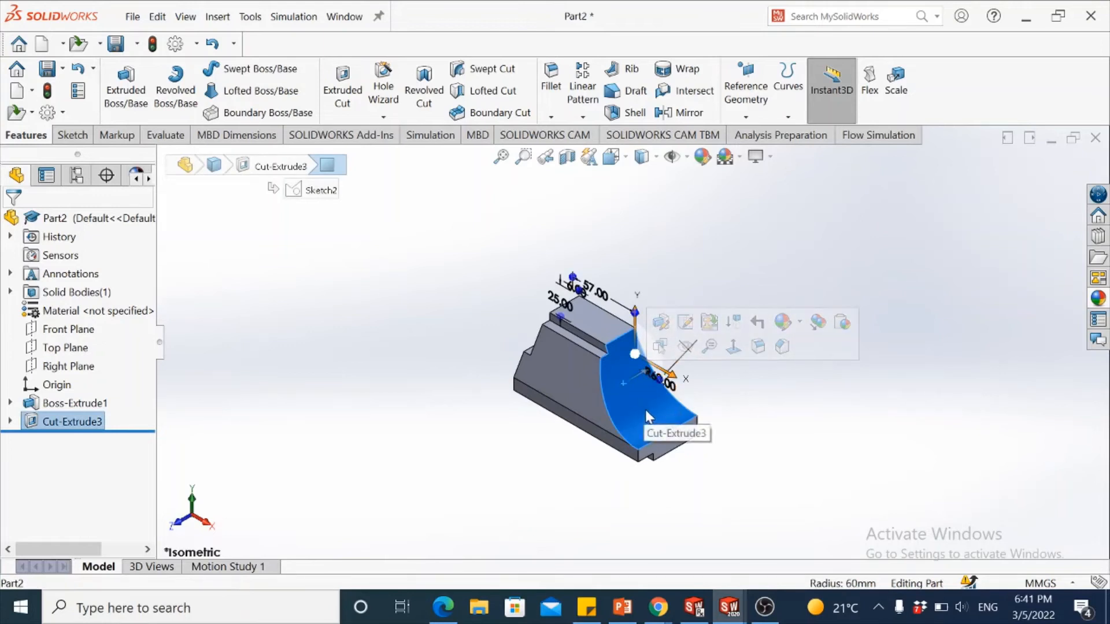
click(681, 447)
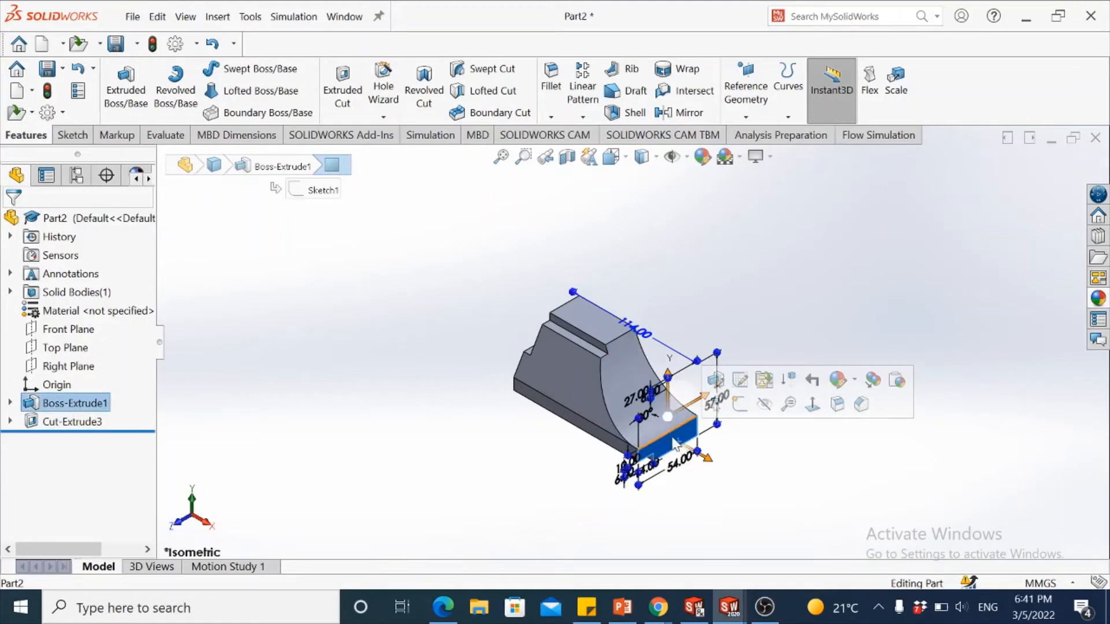
click(754, 452)
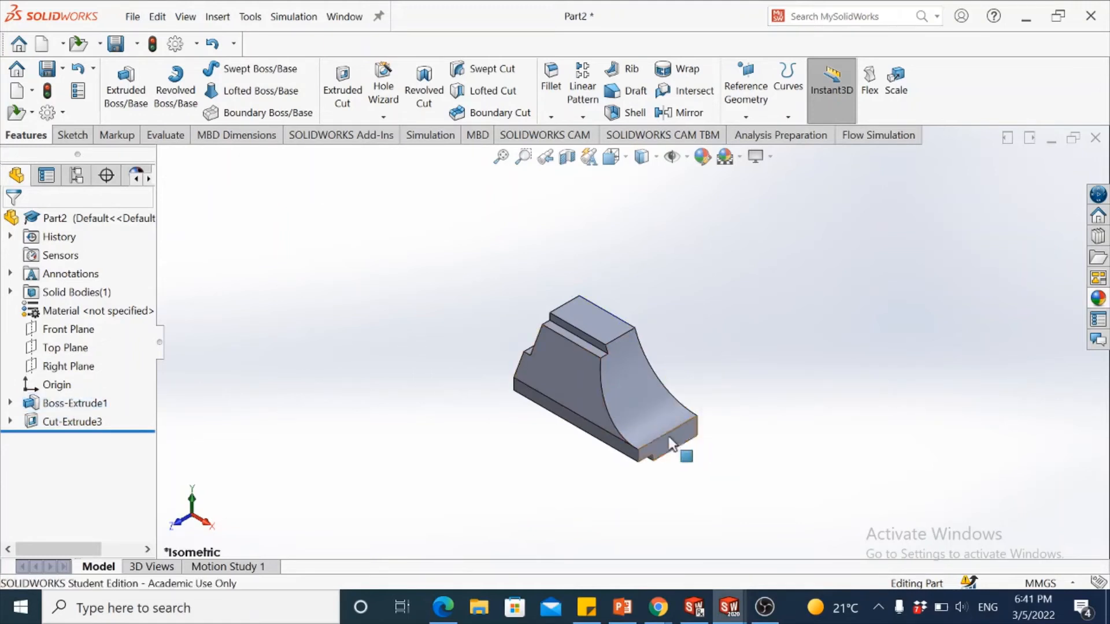
- Start a new sketch on the low vertical end face below the curved cut and view it face-on
click(665, 443)
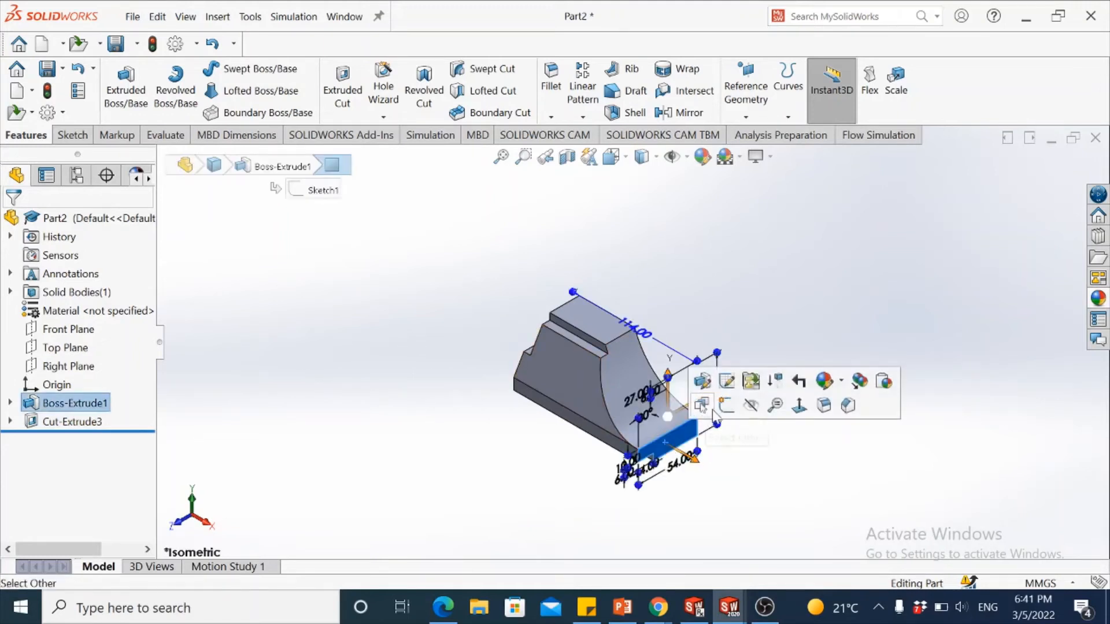
click(727, 406)
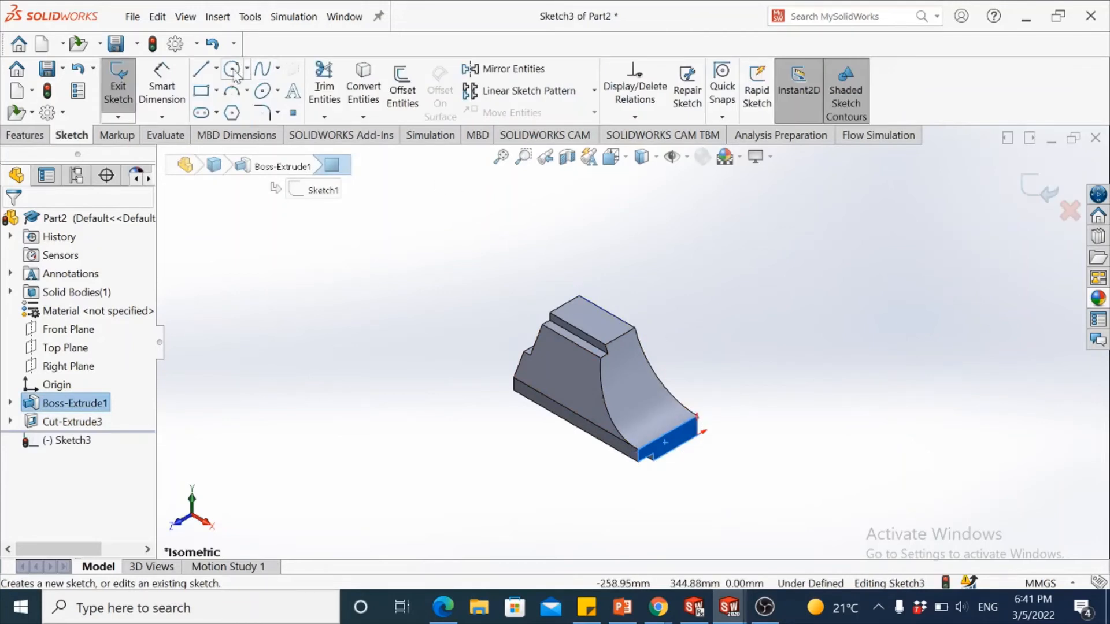
click(621, 166)
click(709, 258)
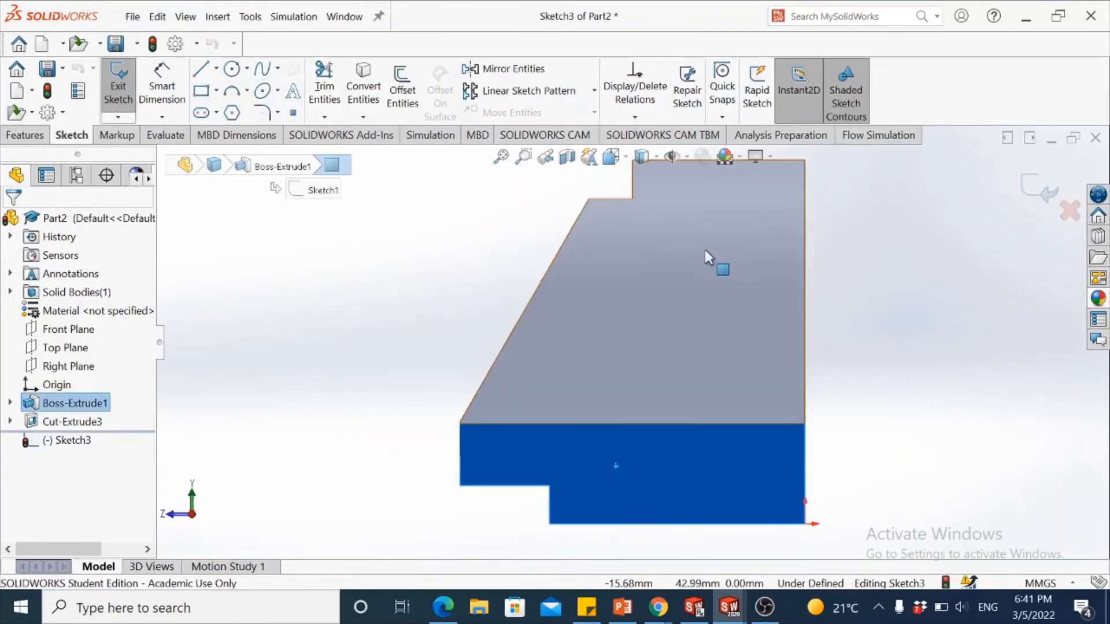
- Sketch a circle about 14 mm in diameter, centred on the upper edge of the low end face
click(234, 70)
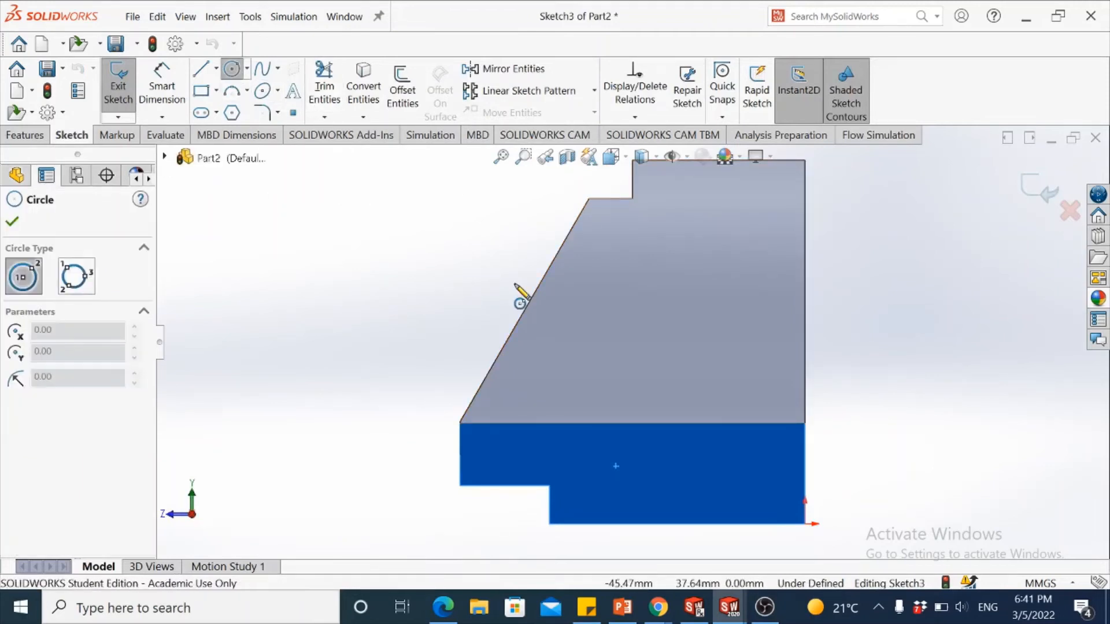
click(681, 424)
click(702, 384)
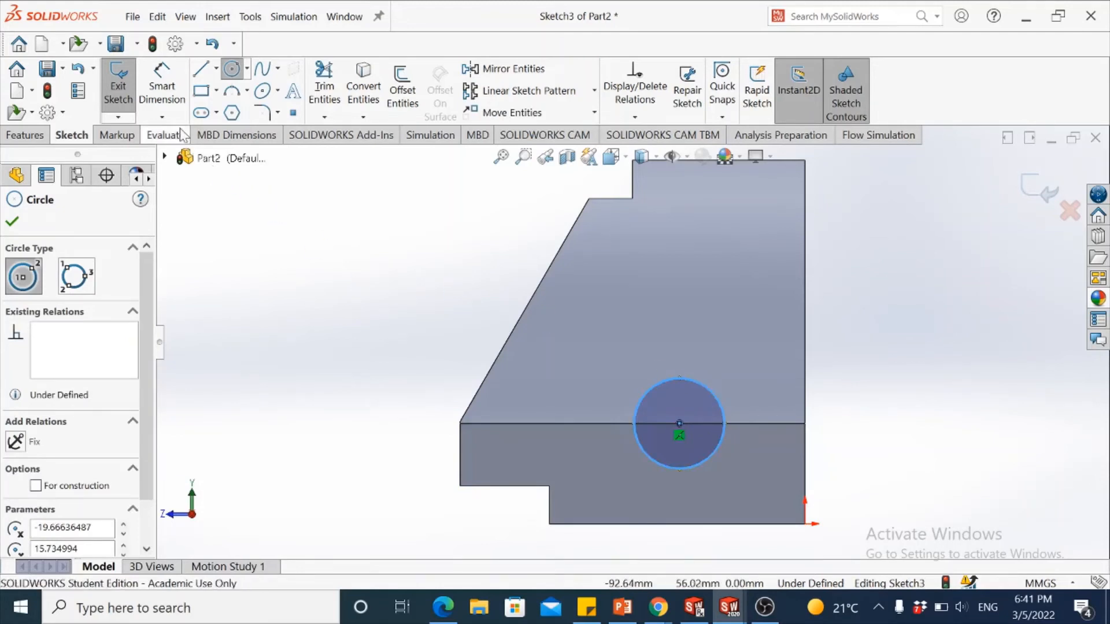
- Dimension the horizontal distance from the base step's vertical edge to the circle's centre as 17 mm
click(177, 102)
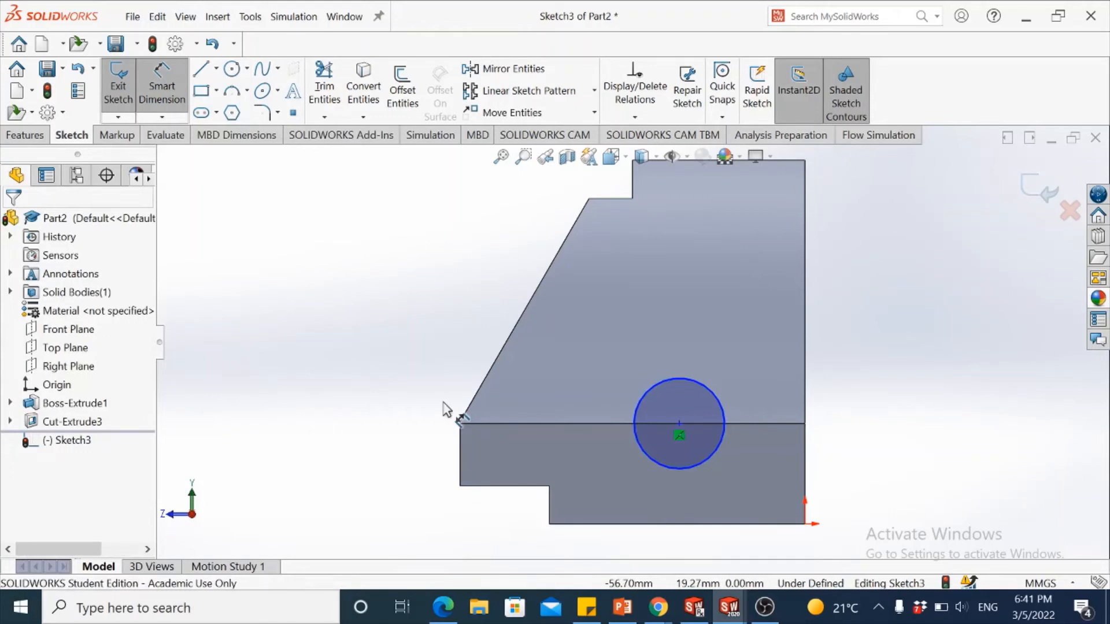
click(550, 501)
click(665, 462)
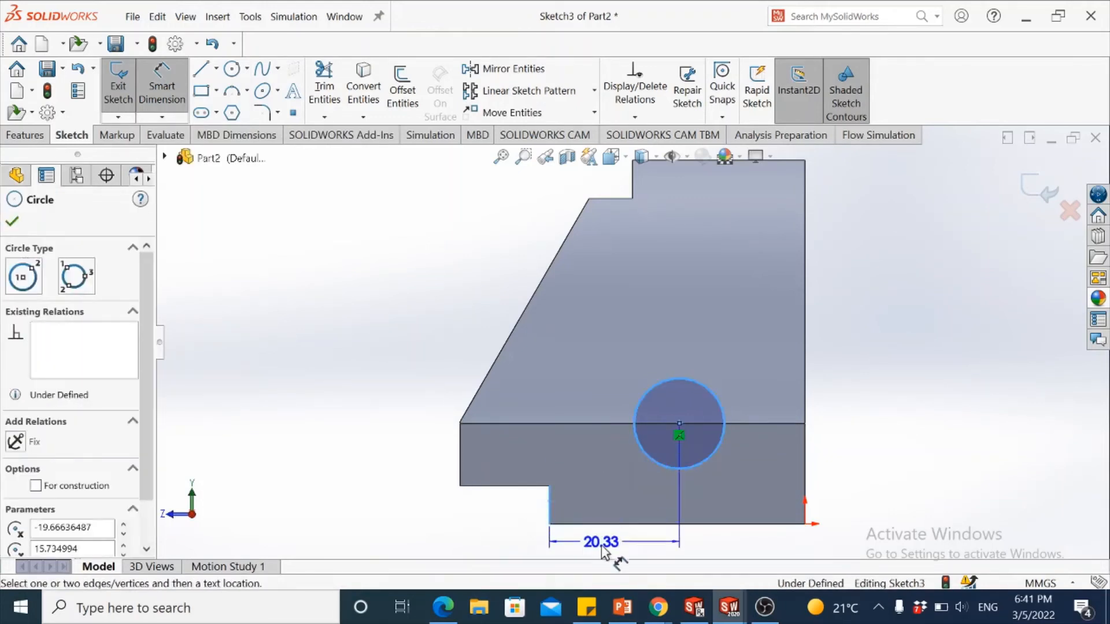
click(616, 561)
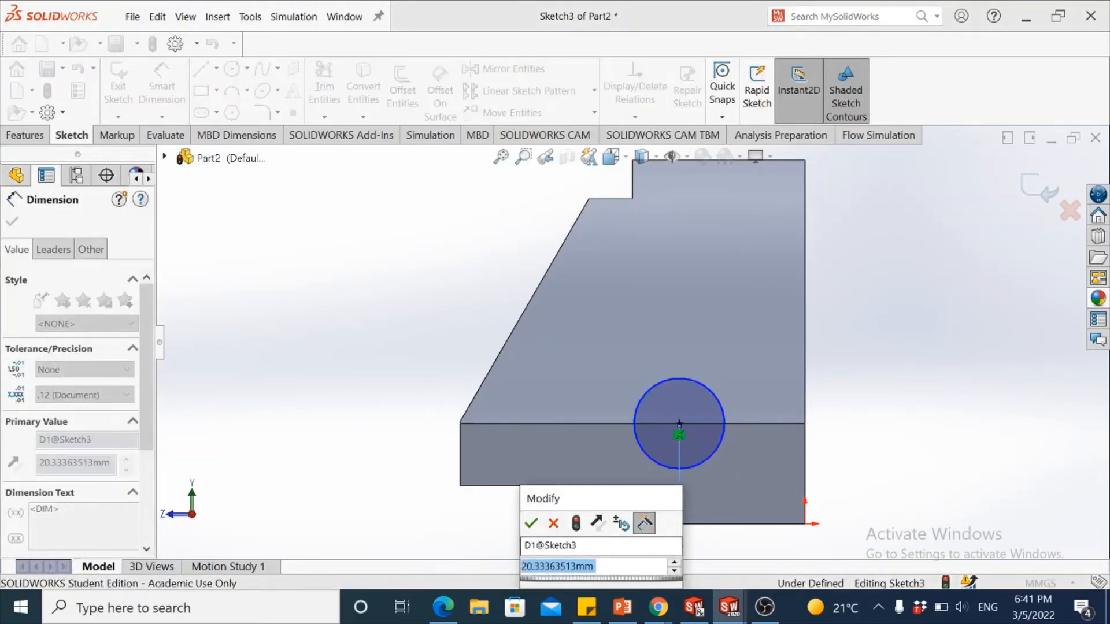
text(17)
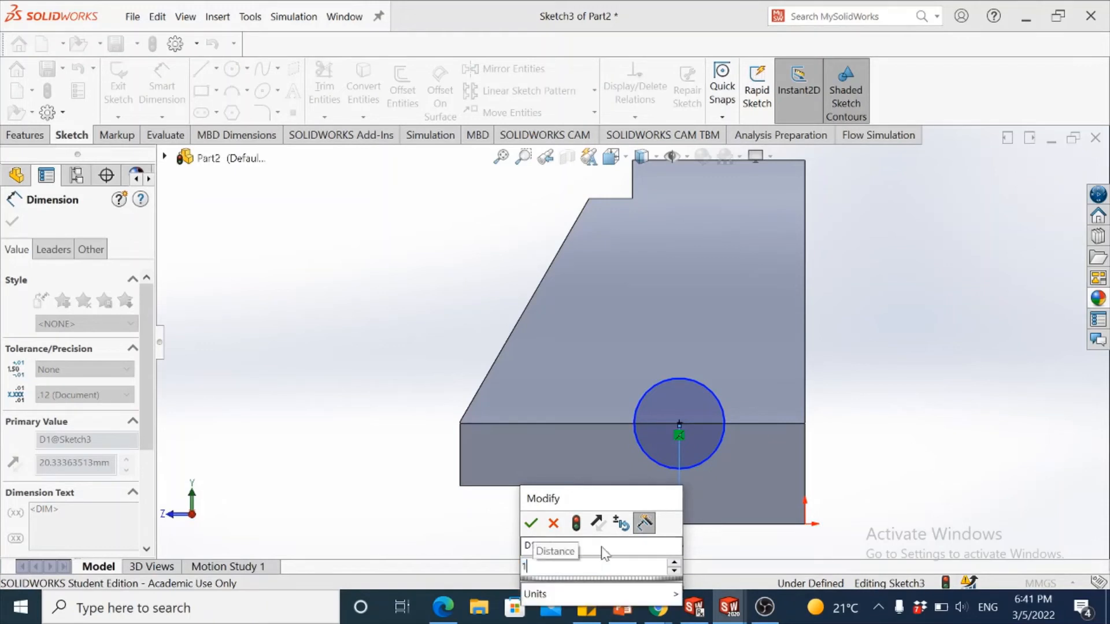
key(Return)
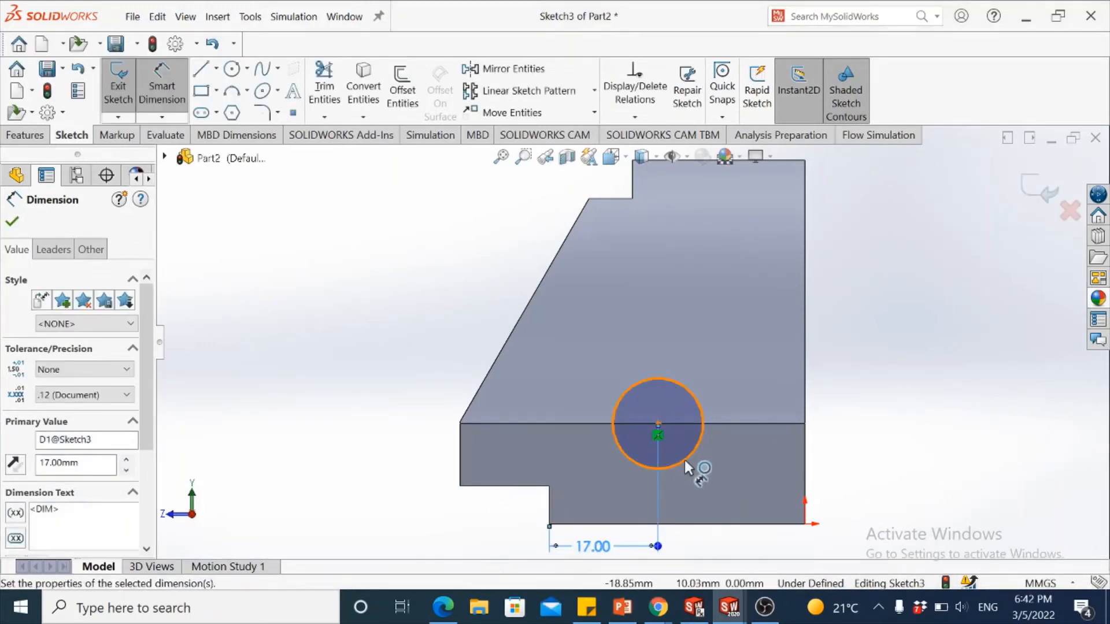
- Dimension the circle's diameter as 15.82 mm
click(699, 446)
click(854, 365)
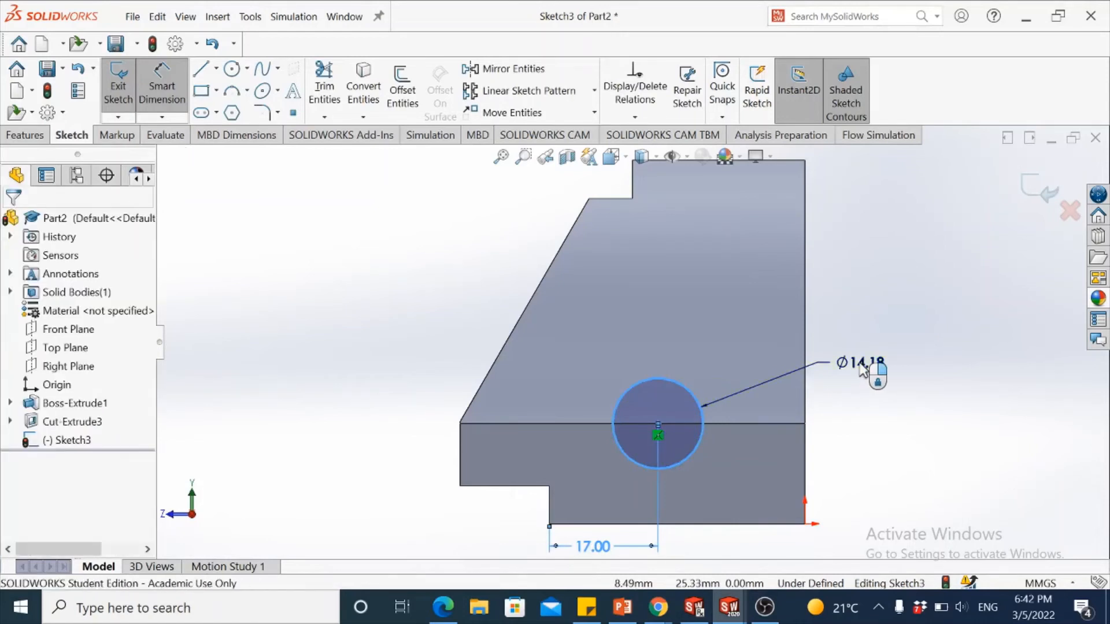
text(1)
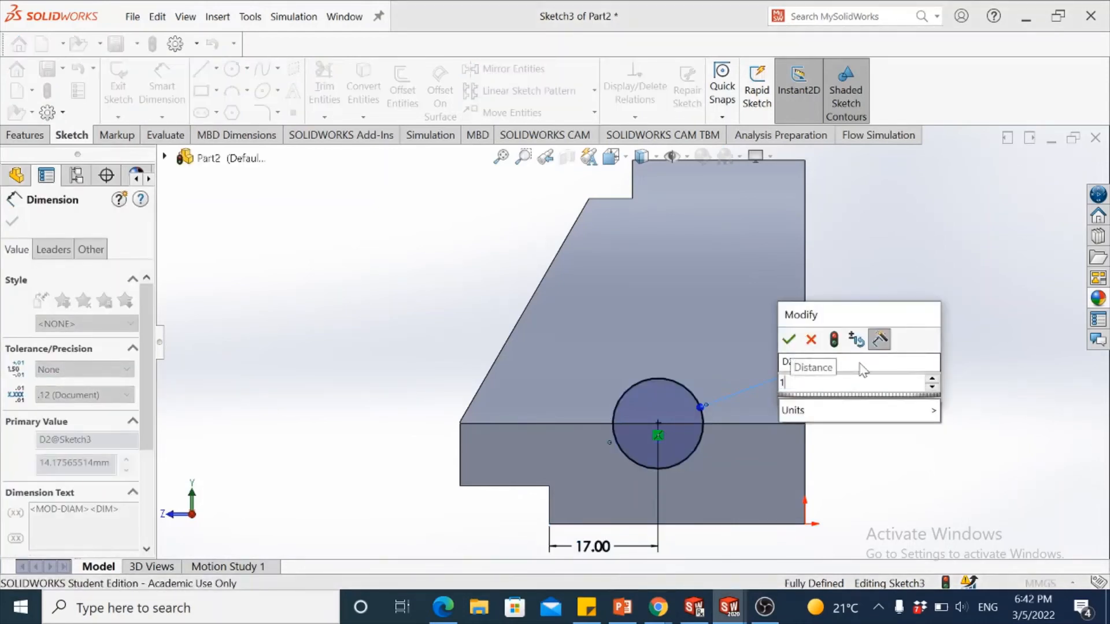
text(5.82)
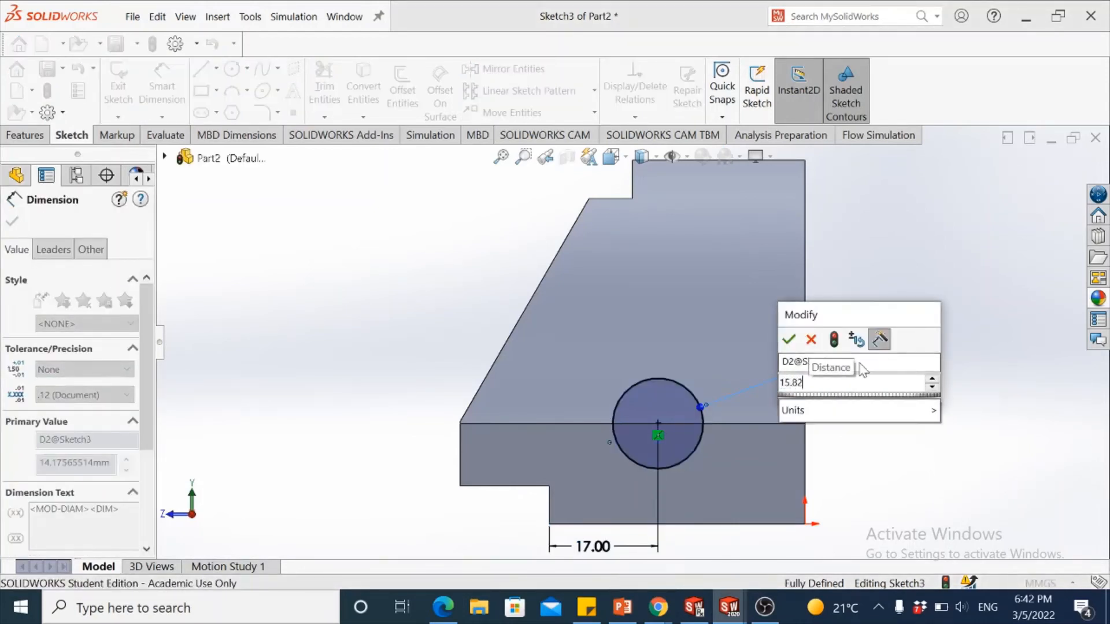
key(Return)
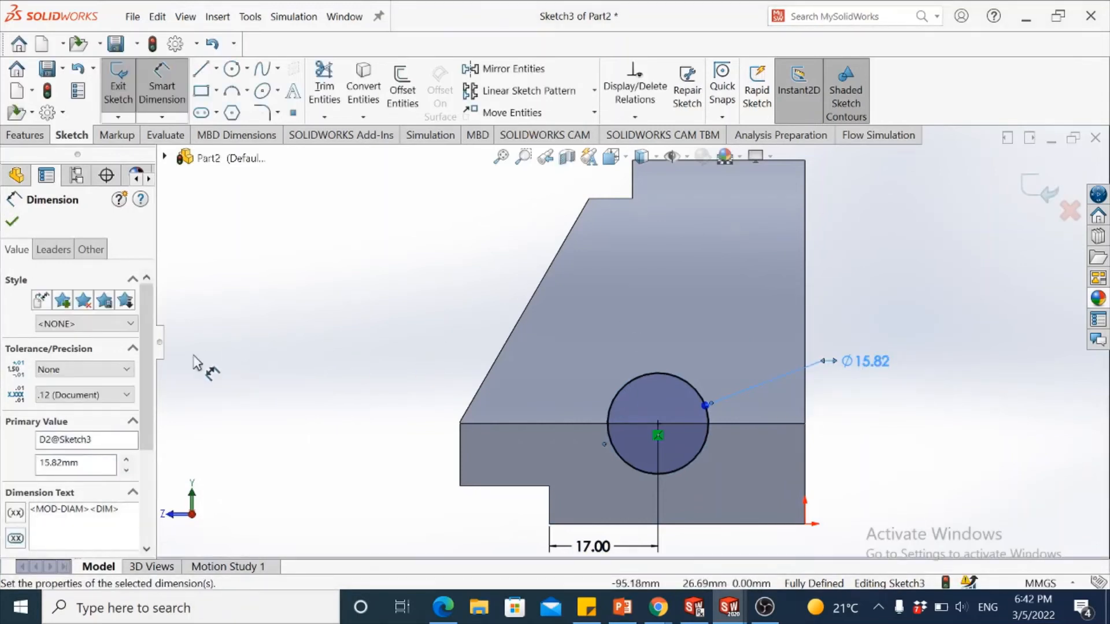
- Apply a Limit tolerance of +0.06 mm and 0.00 mm to the circle's diameter dimension
click(99, 370)
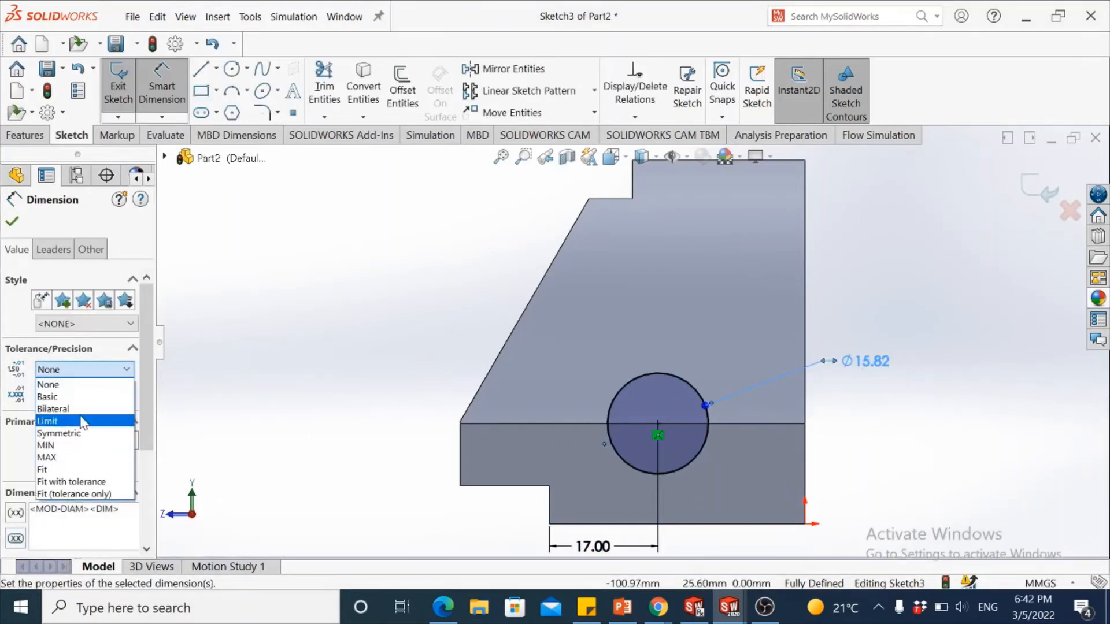
click(84, 422)
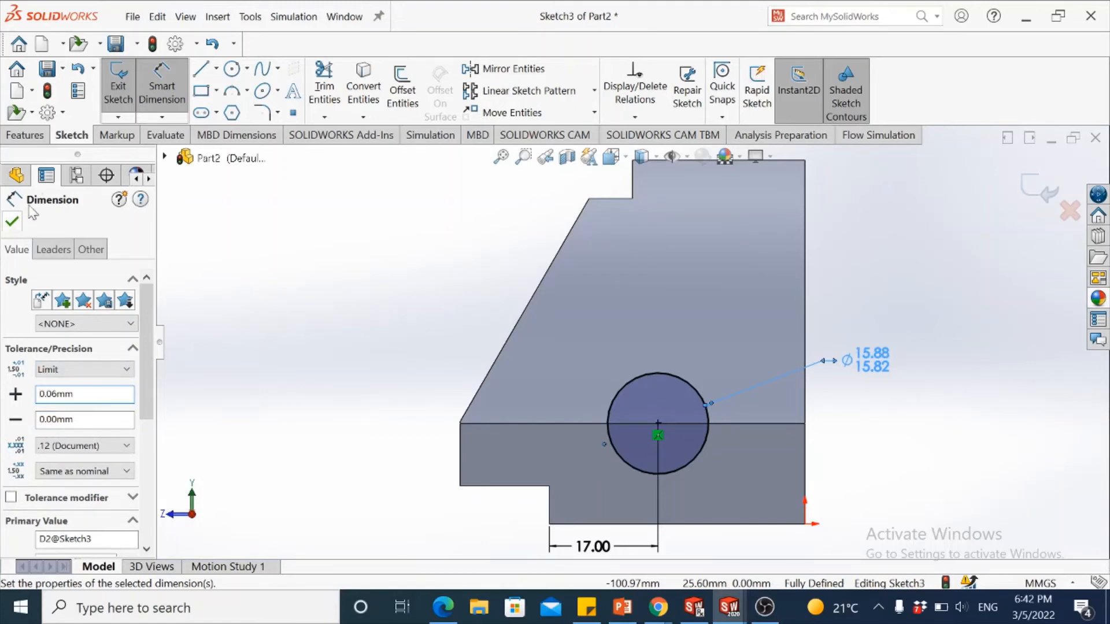
- Extrude-cut the end-face circle Through All along the length of the part
click(32, 138)
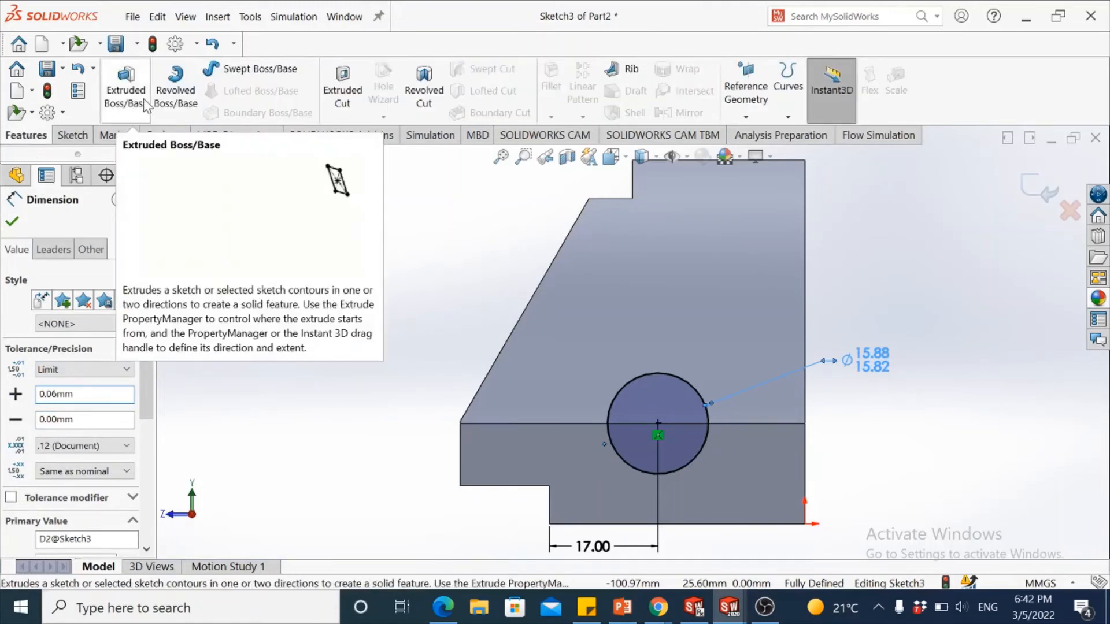
click(328, 95)
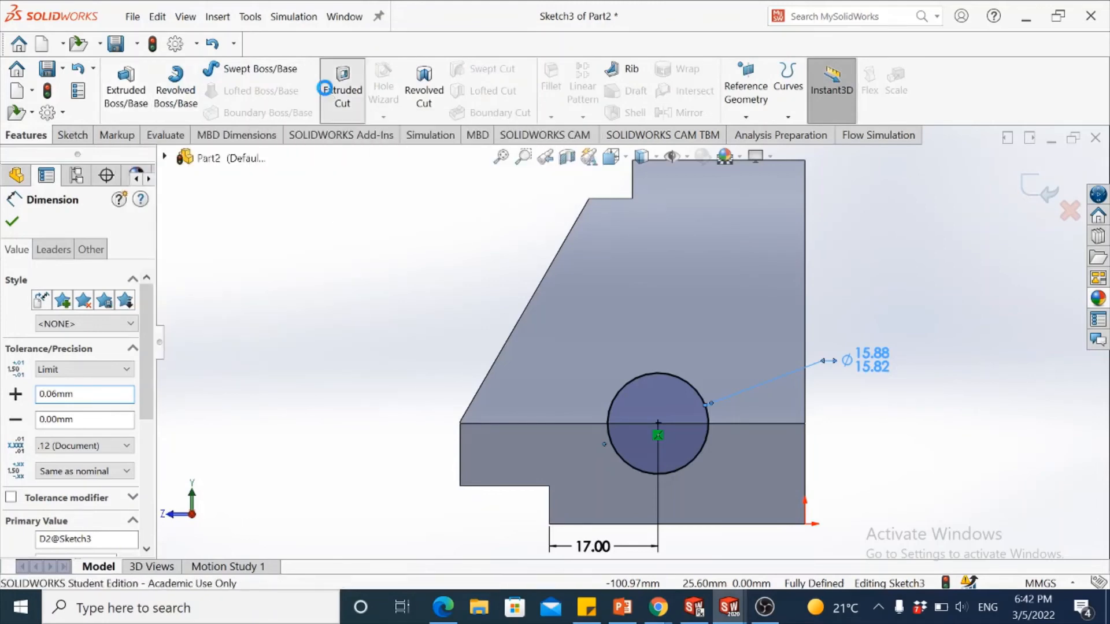
click(611, 156)
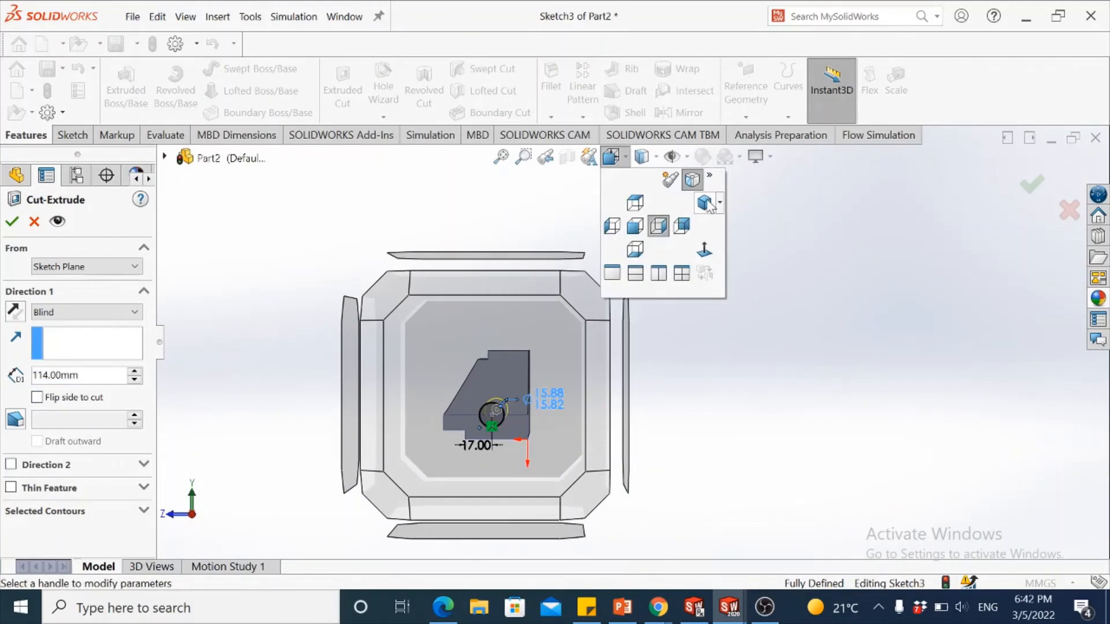
click(710, 201)
click(86, 312)
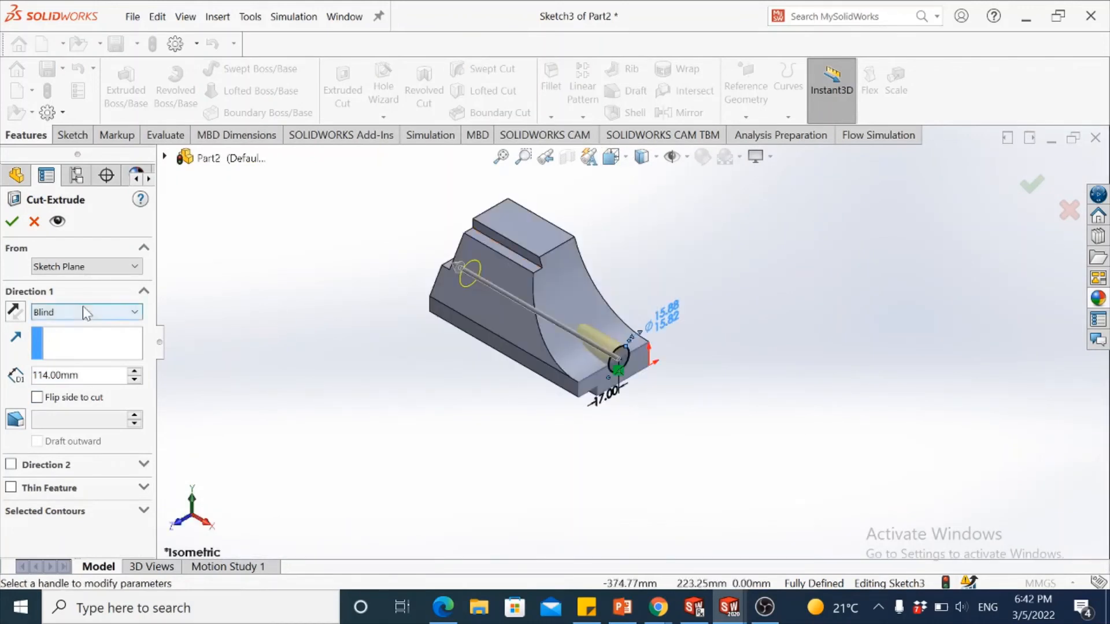
click(74, 340)
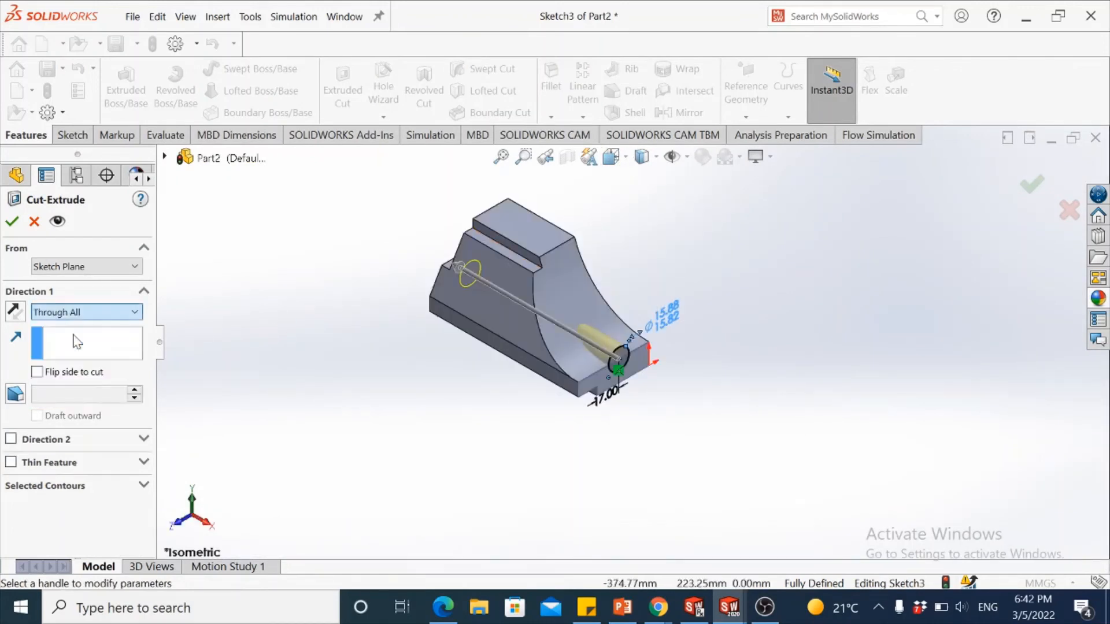
click(13, 221)
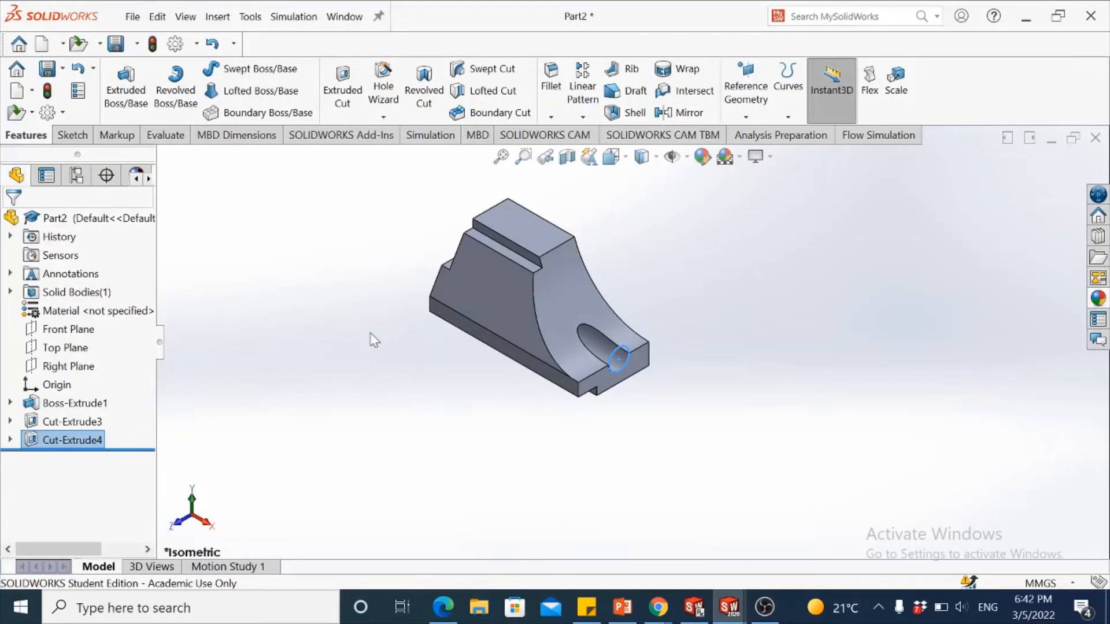
- Examine the part's stepped side faces and underside, then return to the isometric view
click(519, 250)
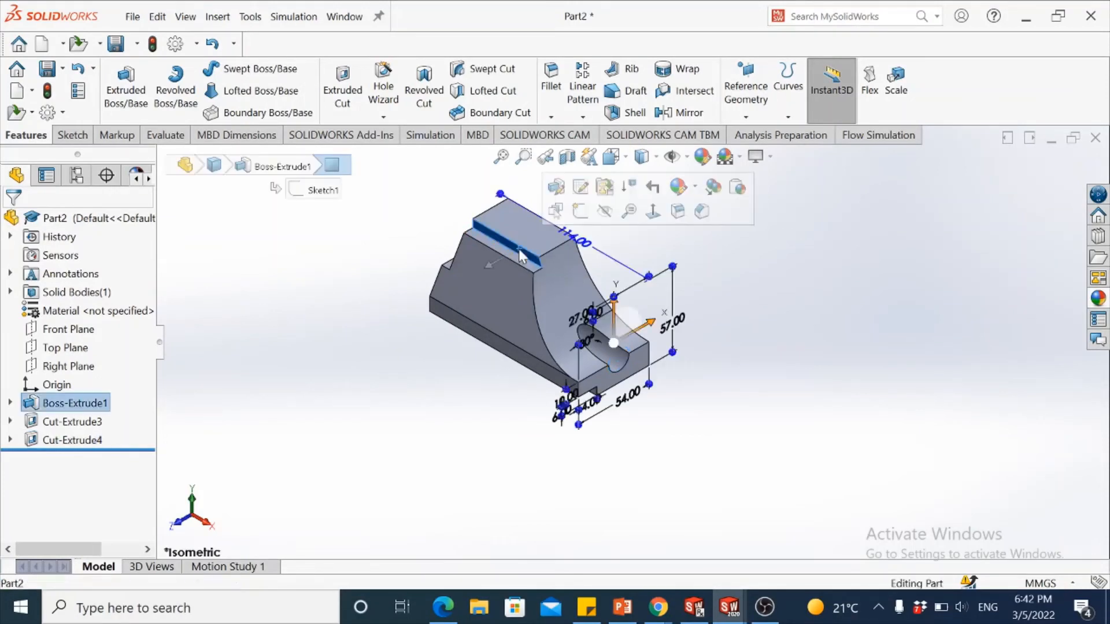
click(504, 270)
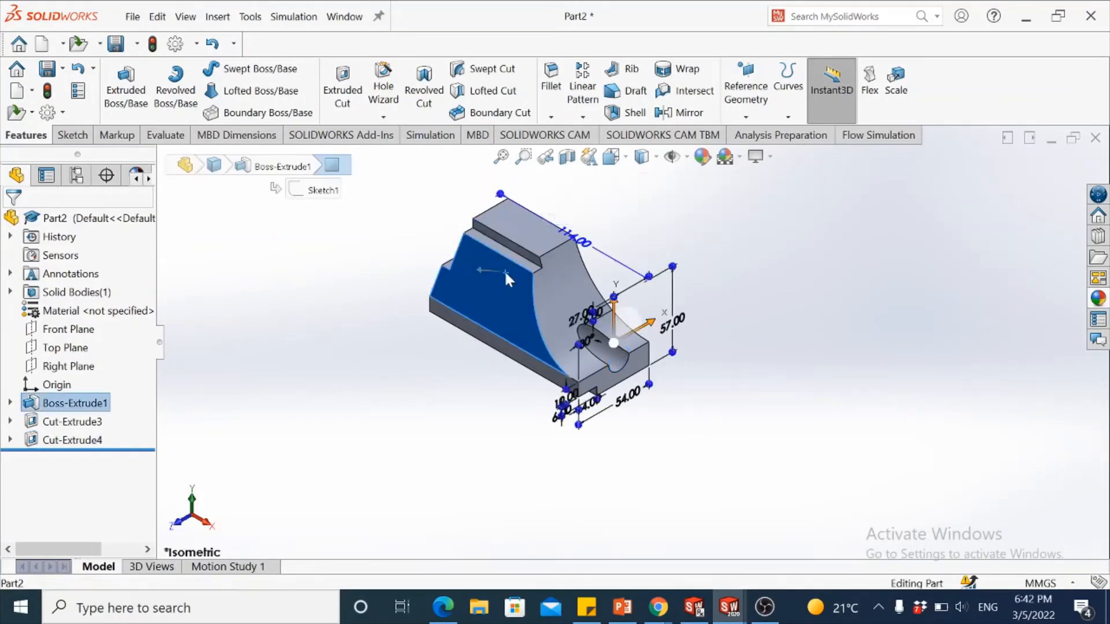
click(499, 348)
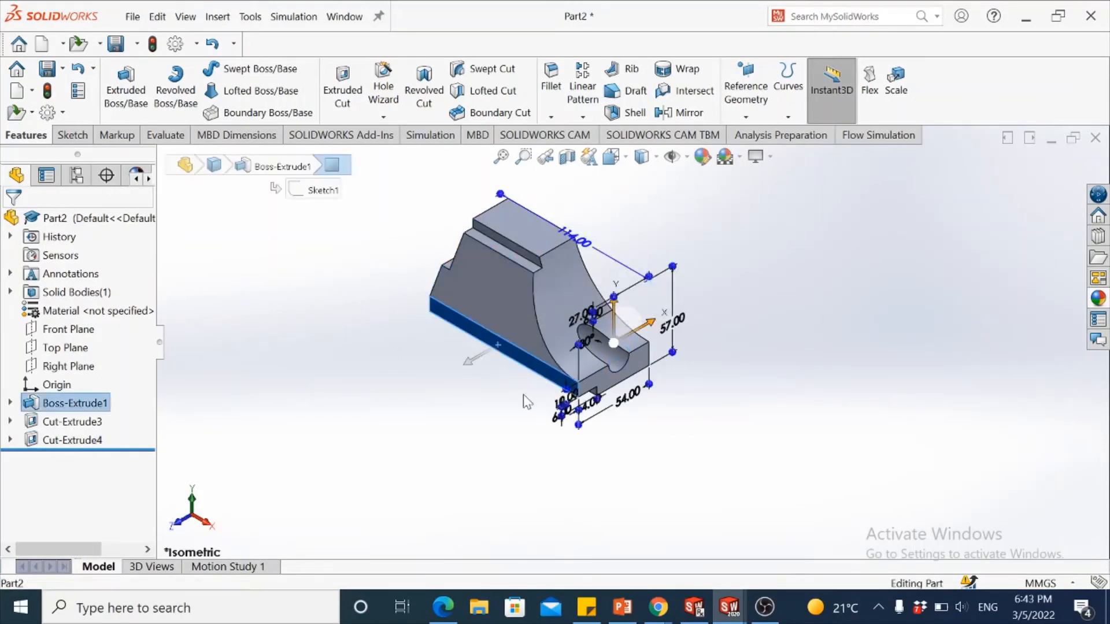
key(Up)
key(Up)
key(Up)
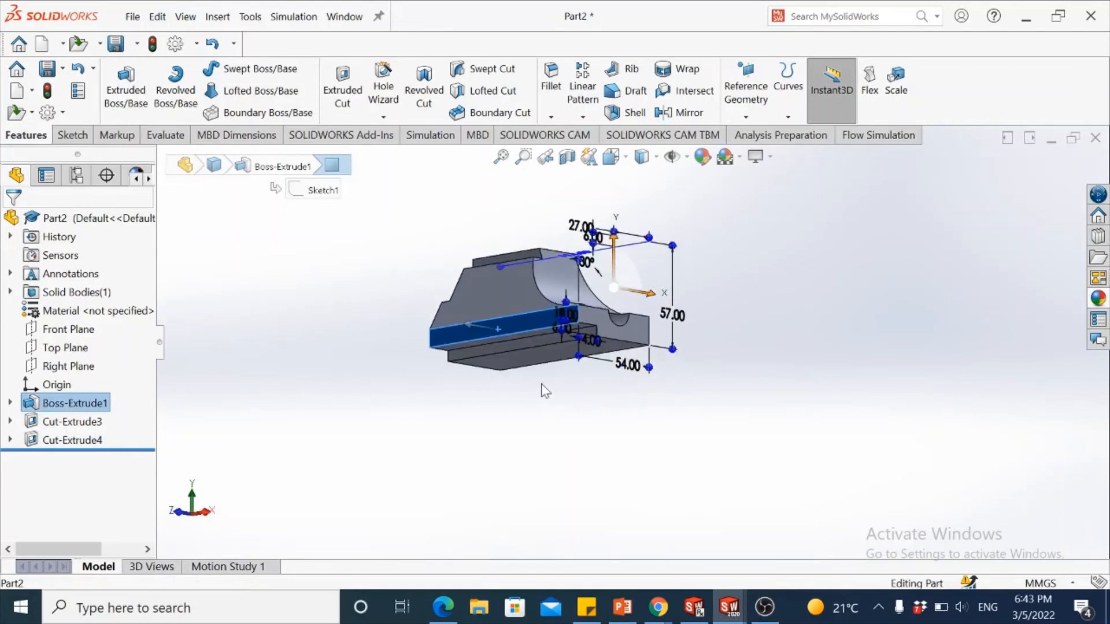
click(525, 339)
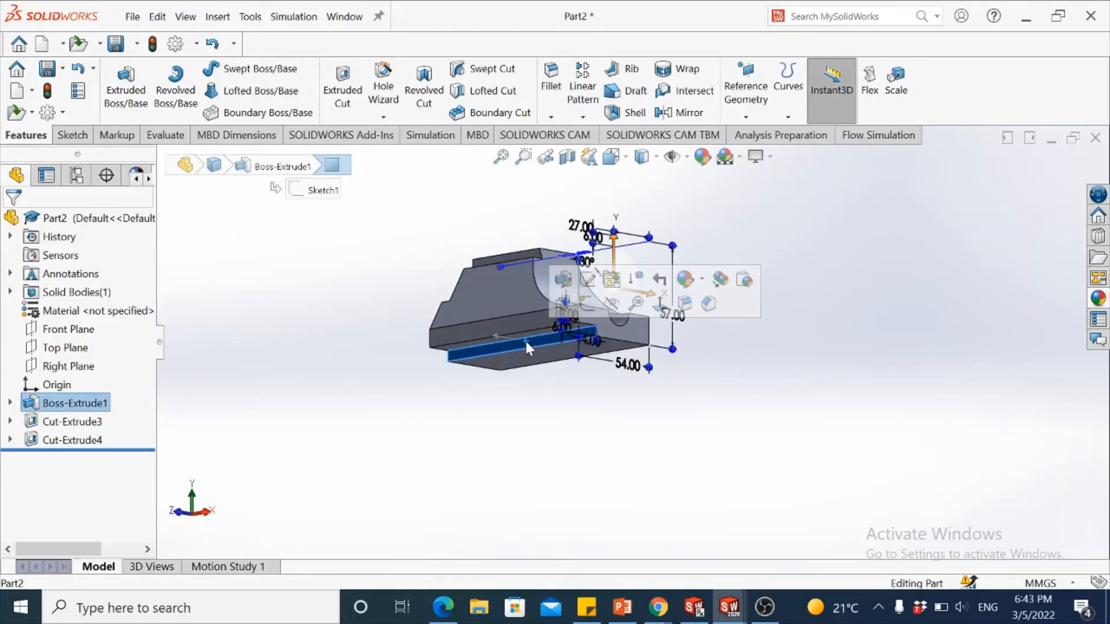
key(ctrl+7)
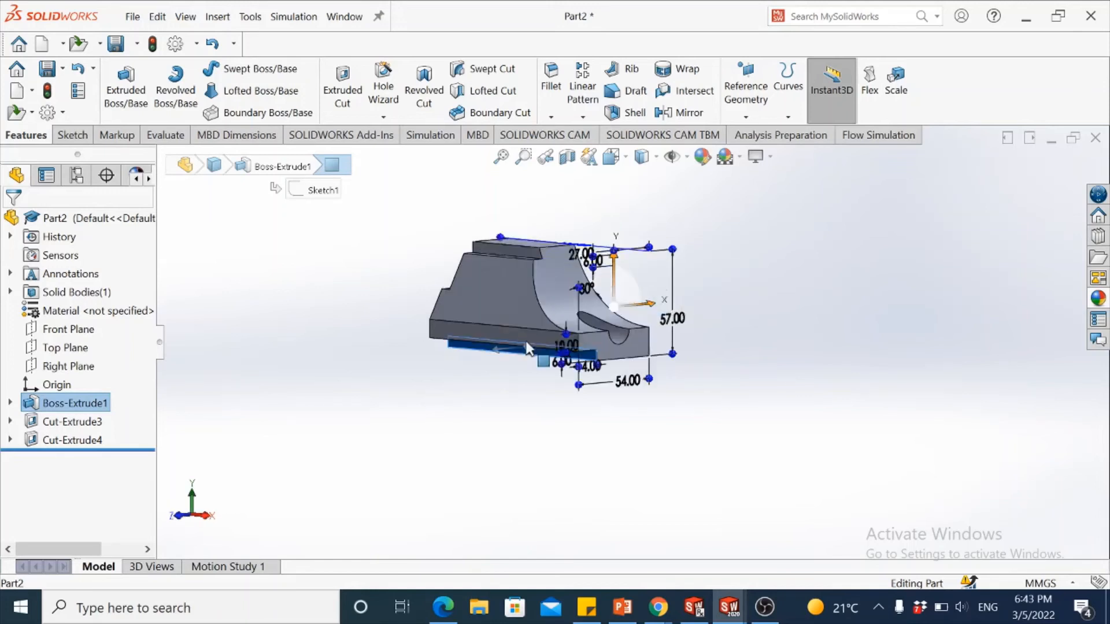
click(753, 238)
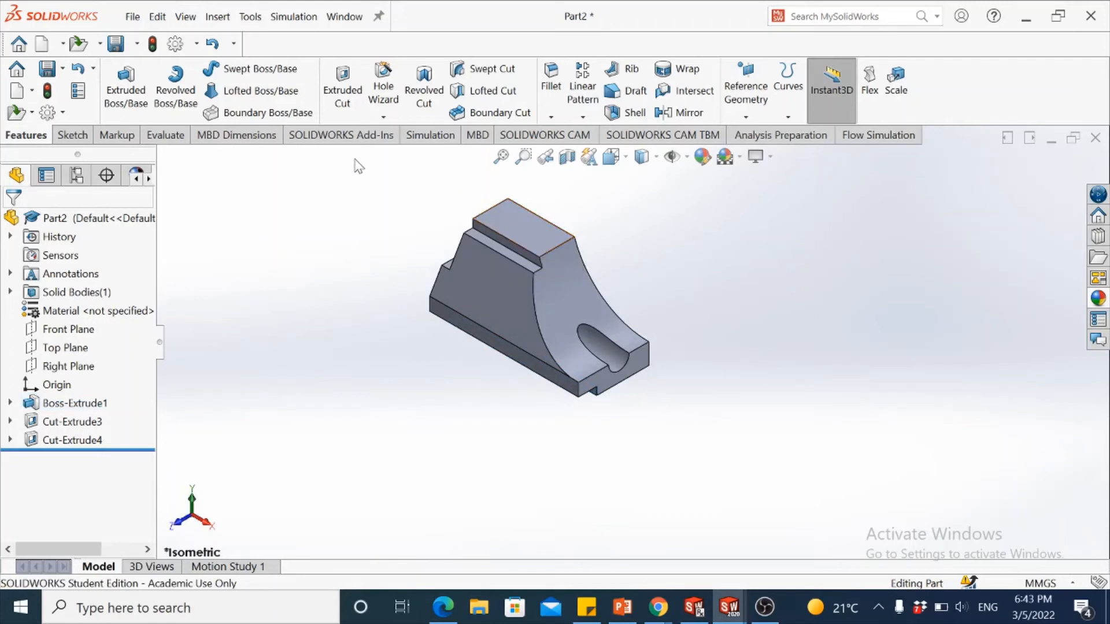
- Set up a Hole Wizard ANSI Metric dowel hole, size Ø10.0, with a blind depth of 19 mm
click(395, 89)
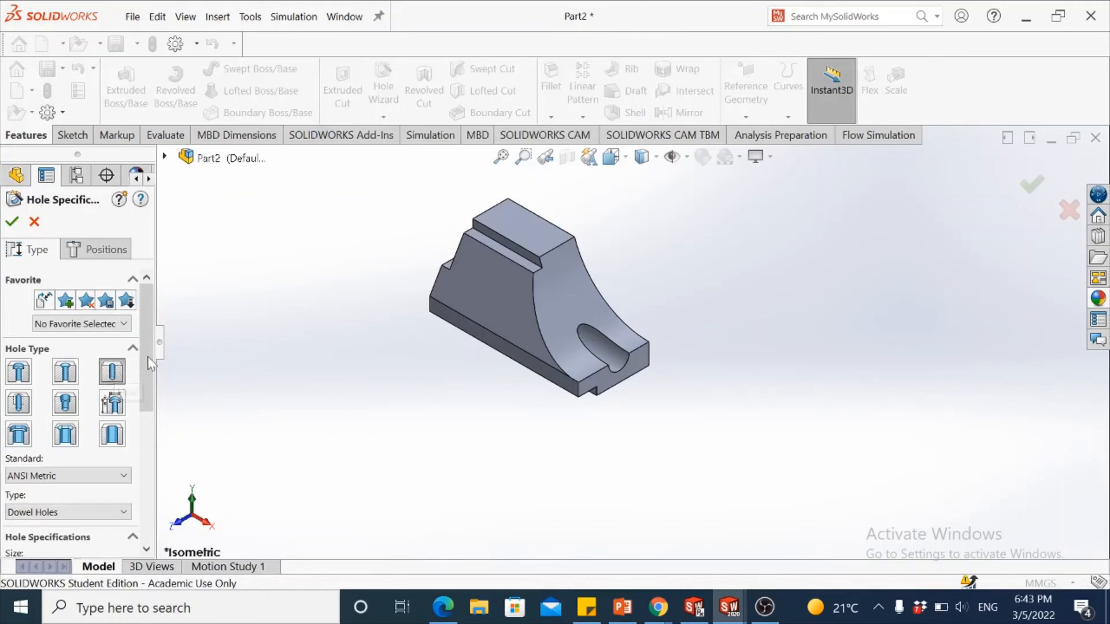
drag(148, 356, 148, 398)
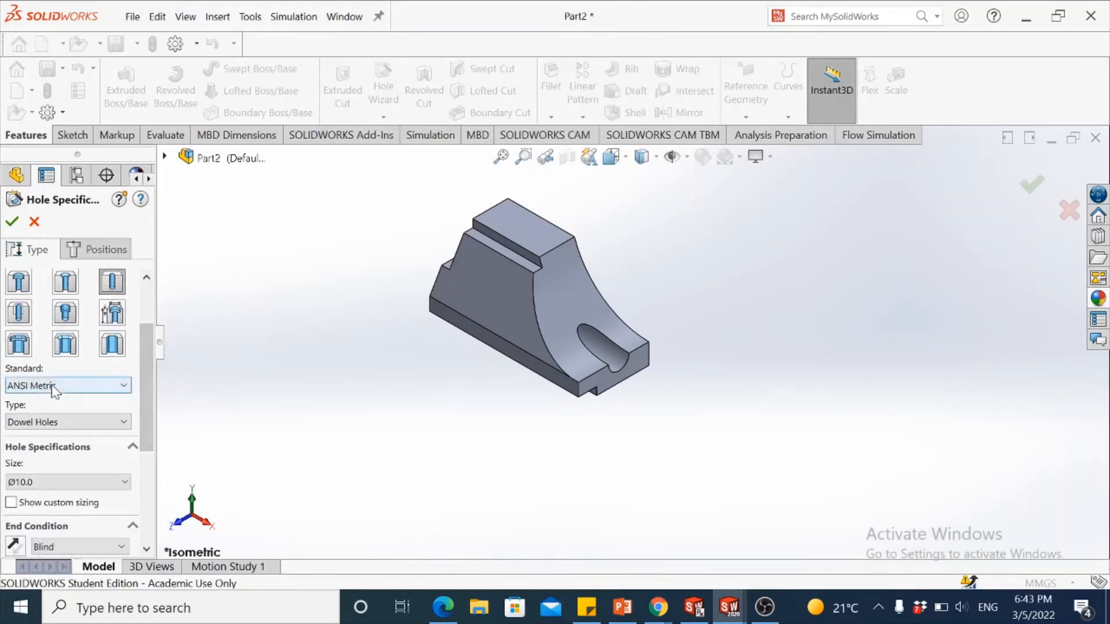
click(45, 486)
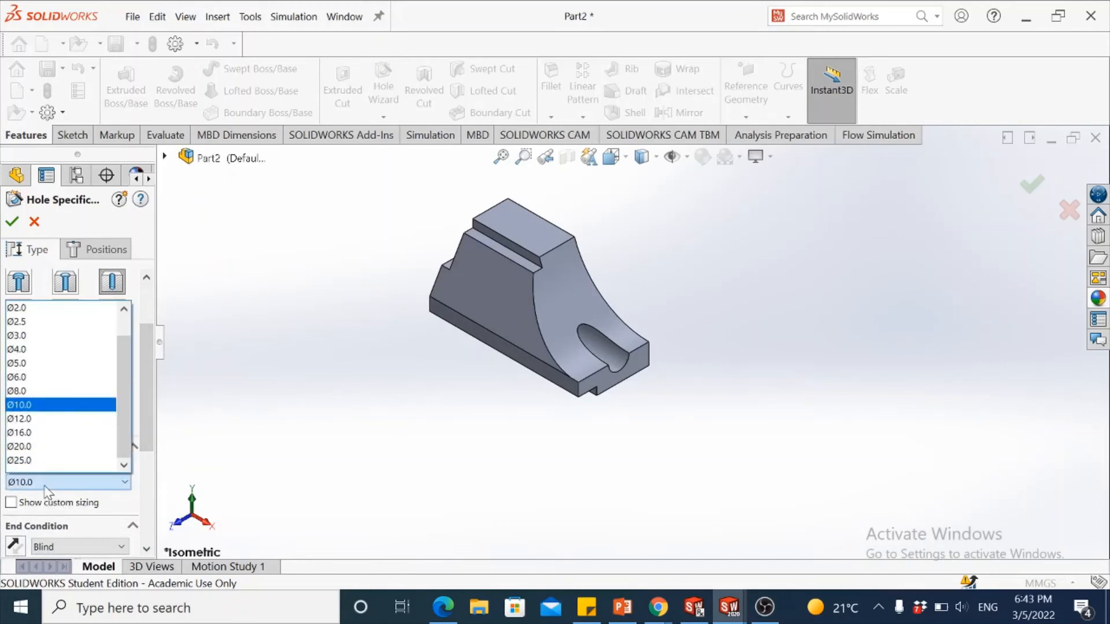
click(48, 409)
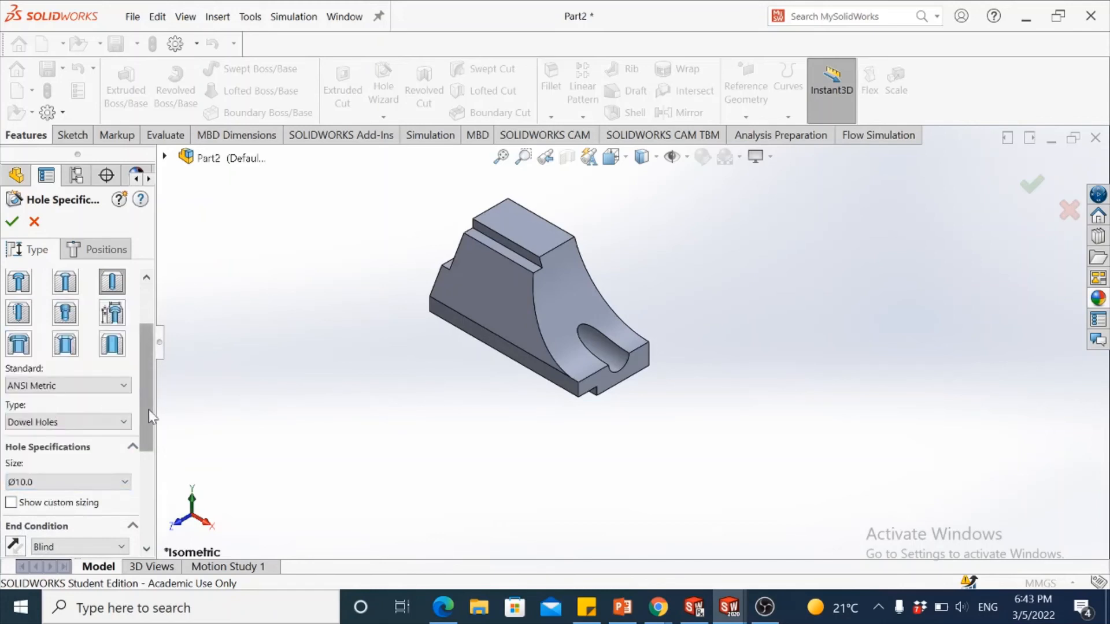
drag(148, 411, 153, 453)
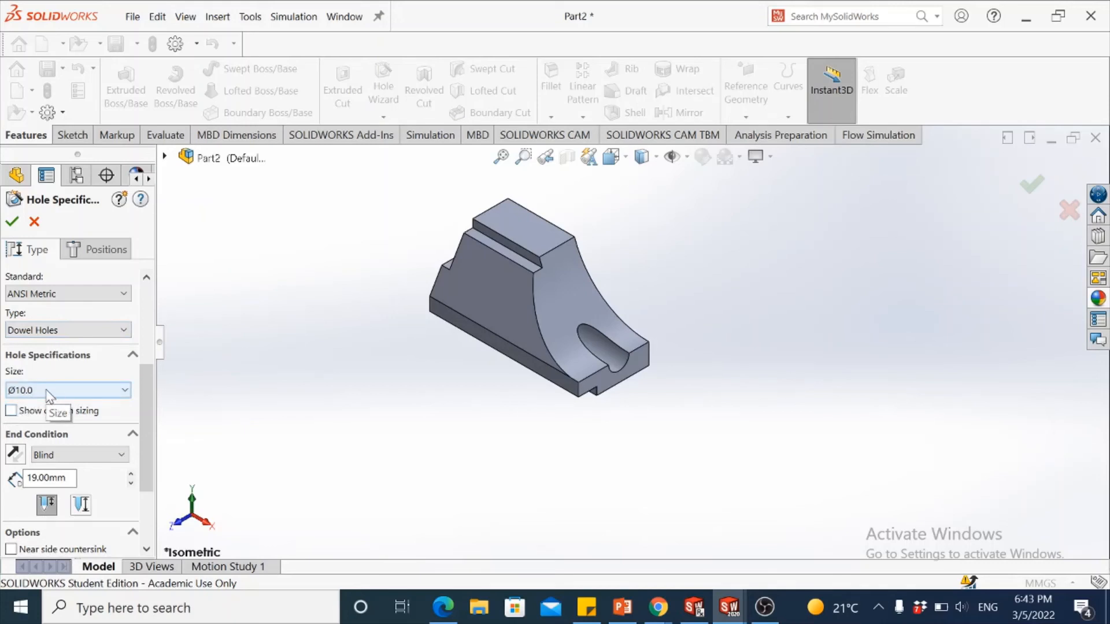
drag(146, 389, 145, 411)
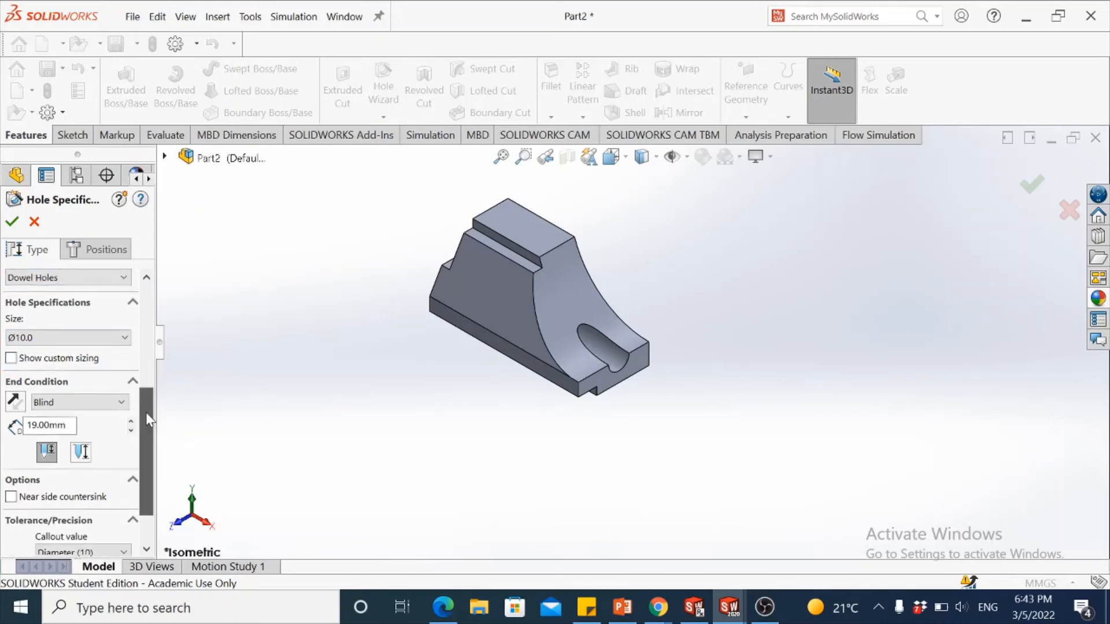
click(86, 398)
click(86, 398)
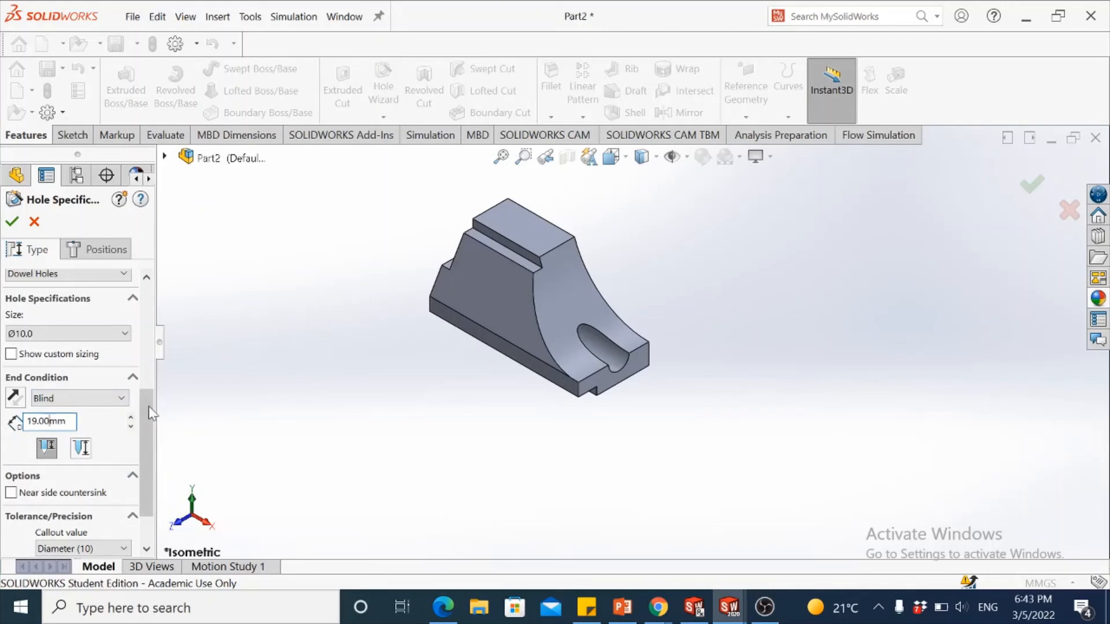
drag(148, 404, 148, 435)
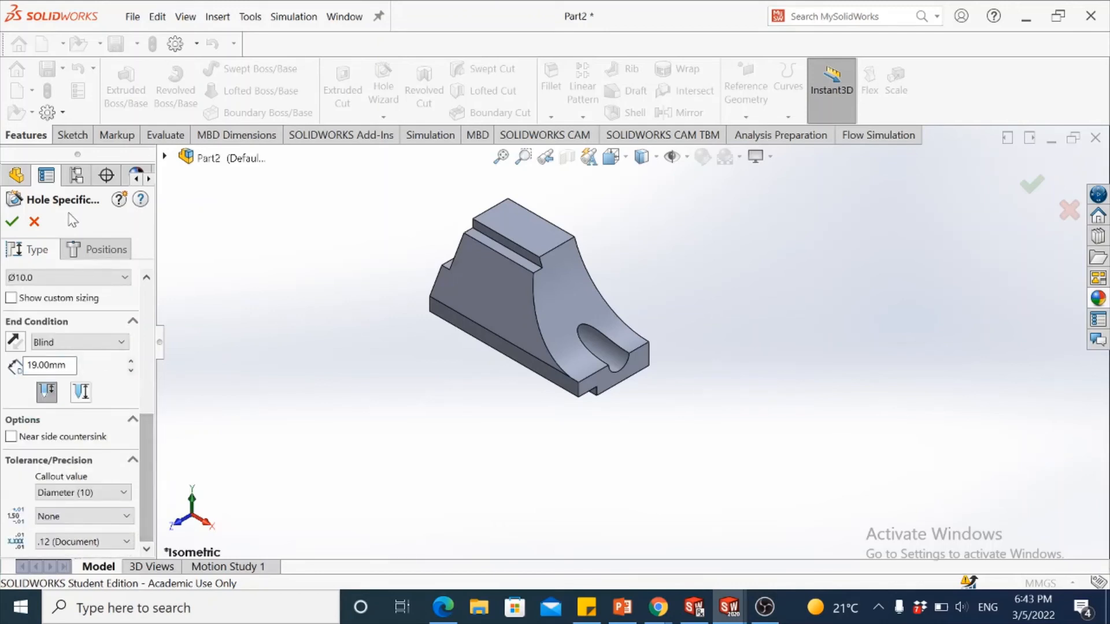
- Place two hole positions on the top face, about 27 mm apart and aligned along the part's length
click(90, 251)
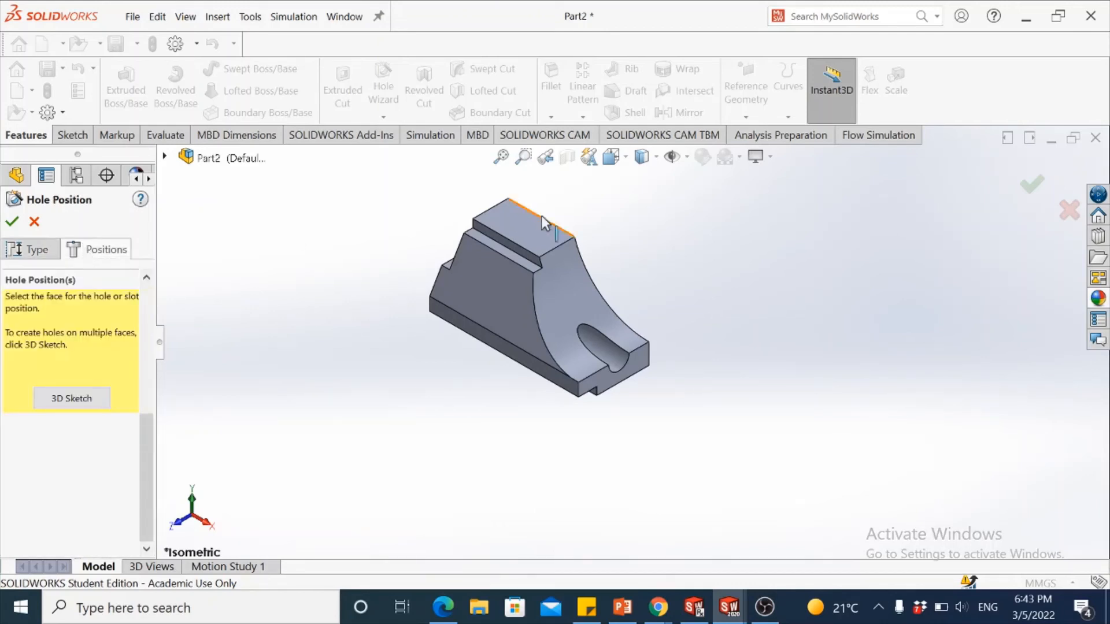
click(511, 213)
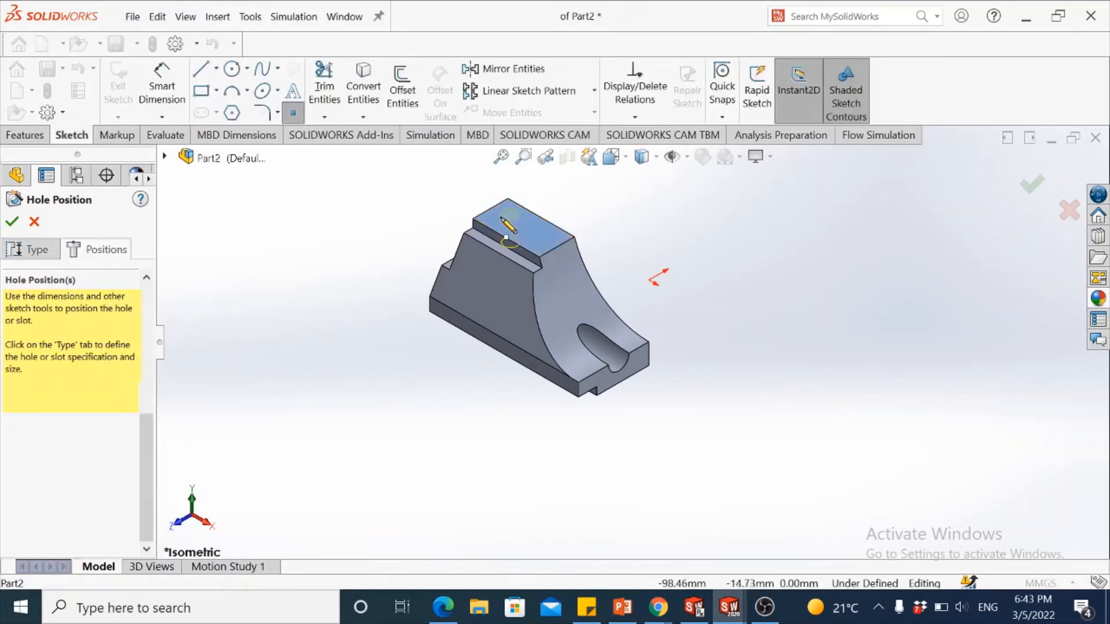
click(501, 219)
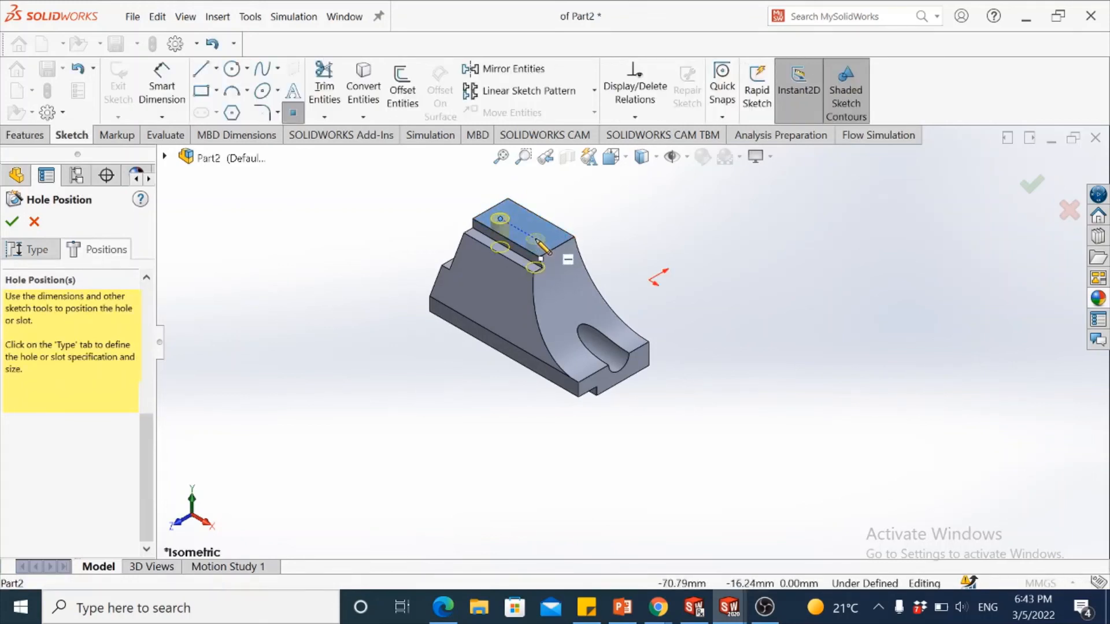
click(536, 240)
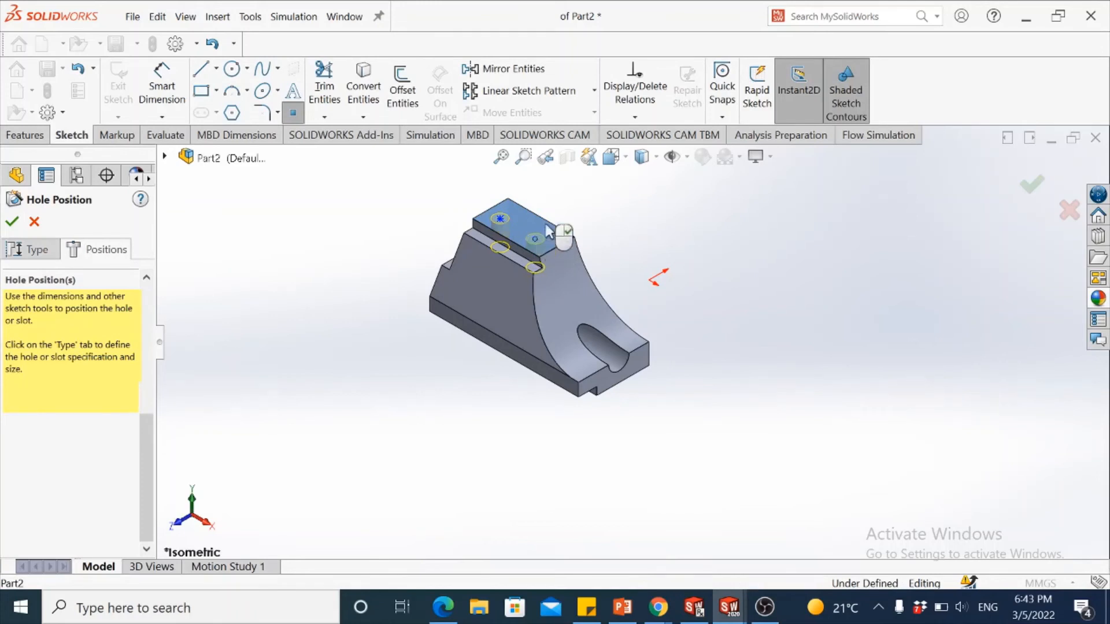
- View the top face straight on and dimension the spacing between the two hole centres as 25 mm
click(612, 157)
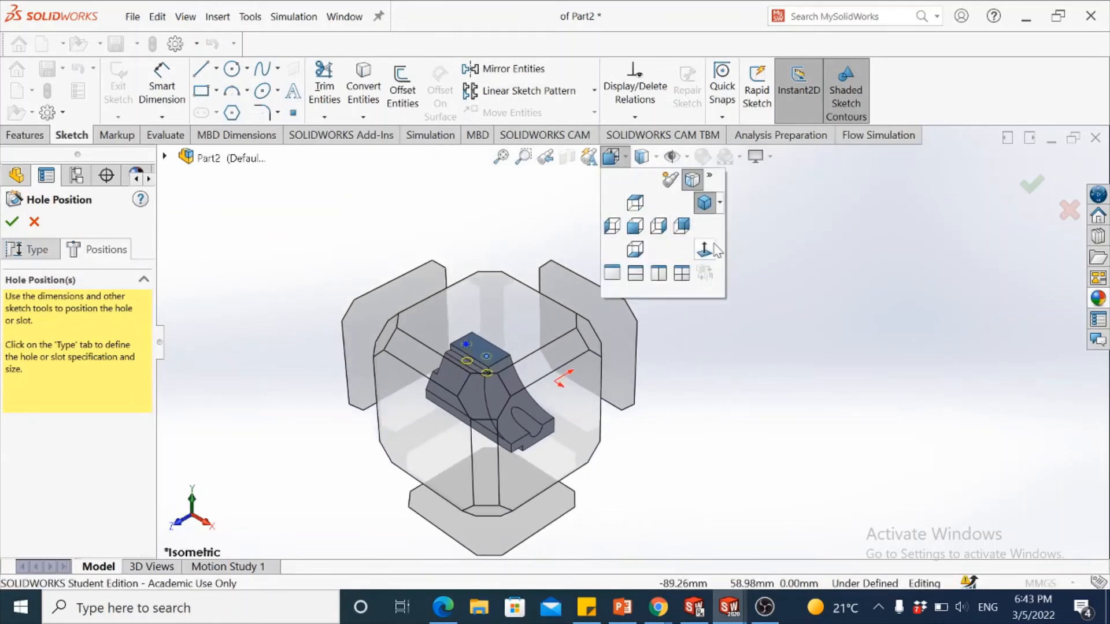
click(710, 248)
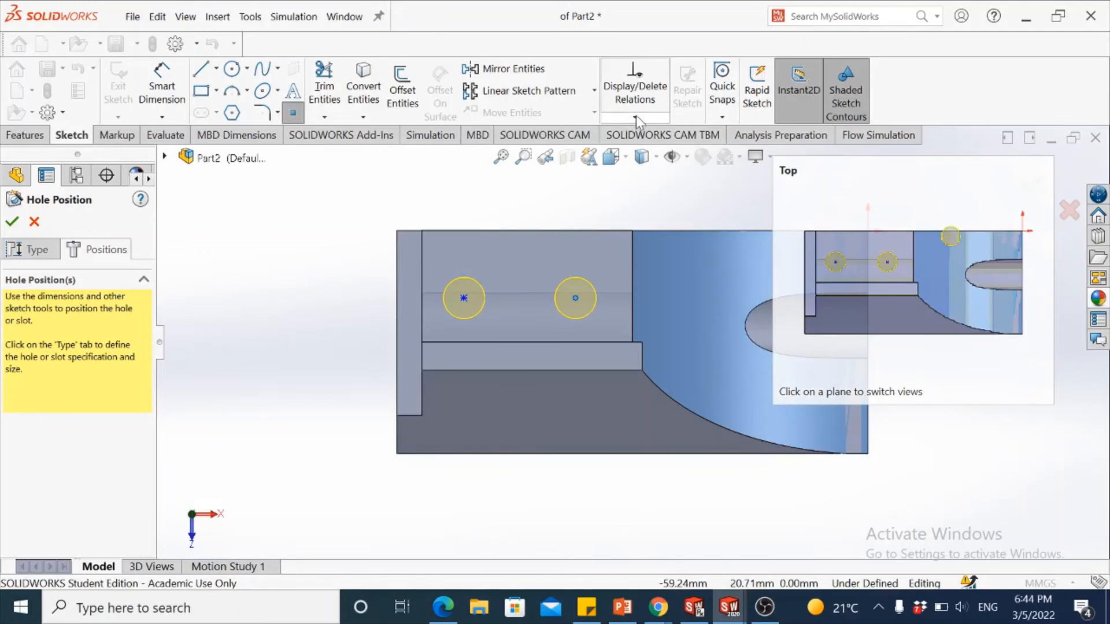
click(169, 93)
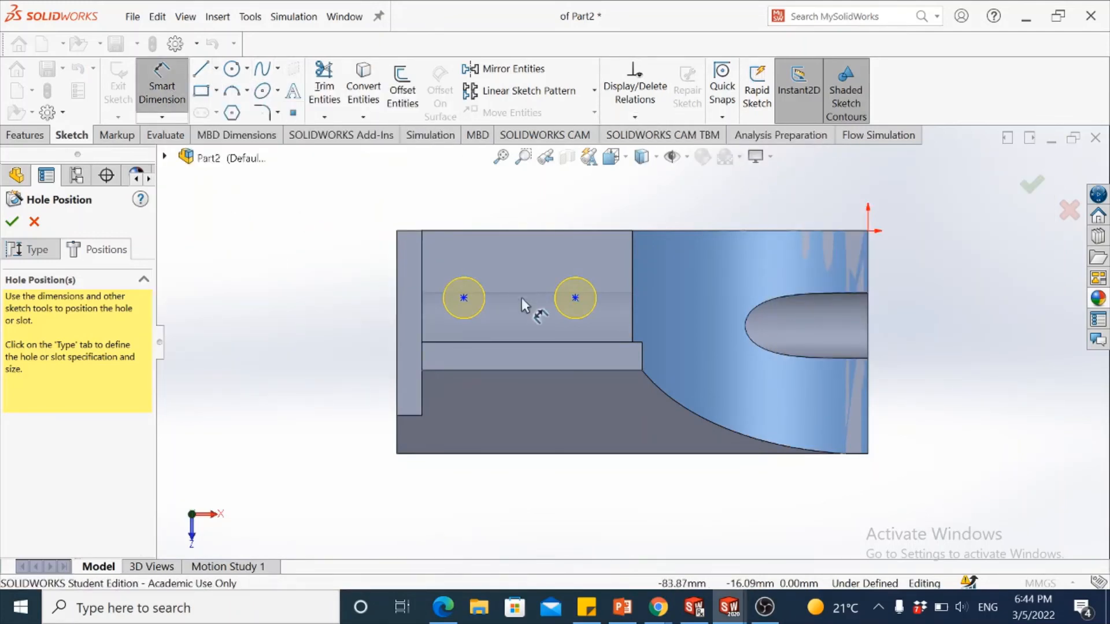
click(464, 297)
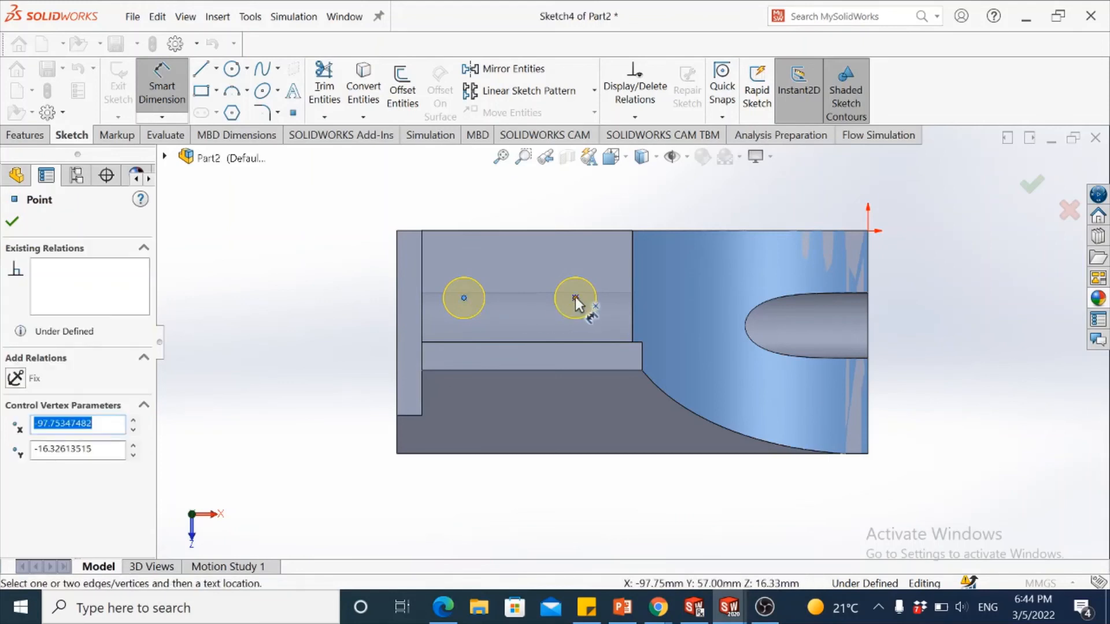
click(575, 298)
click(523, 281)
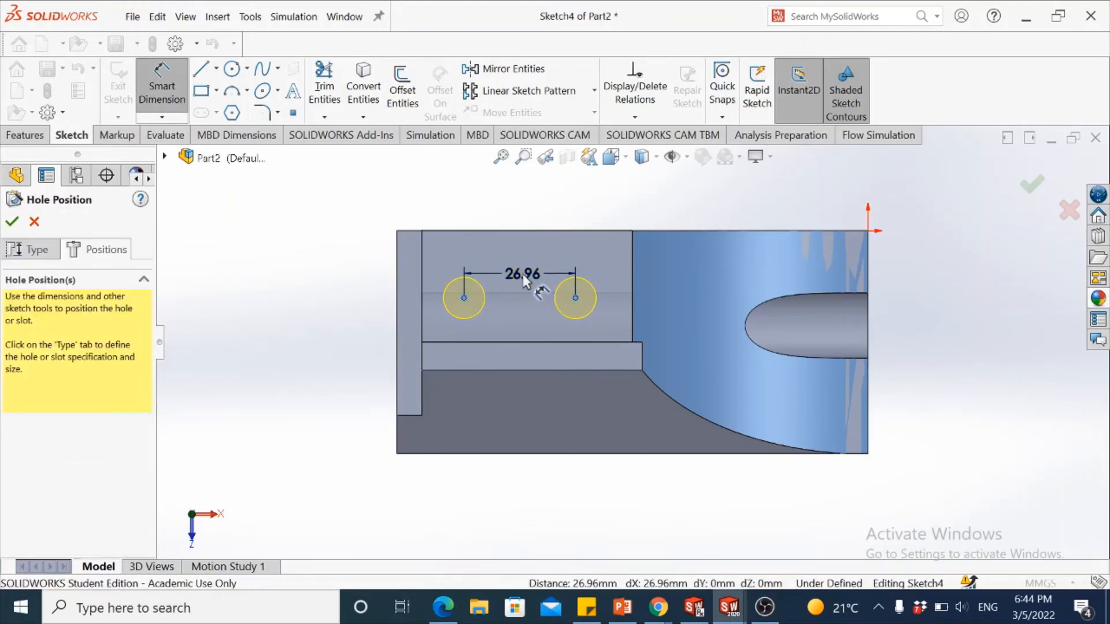
key(Return)
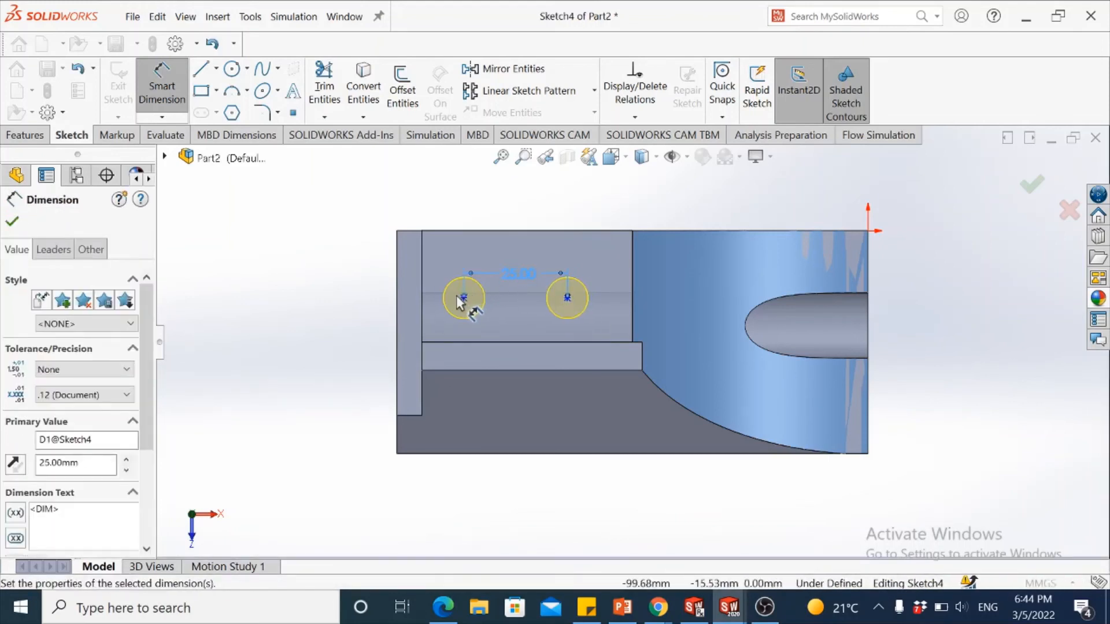
- Dimension the first hole centre 13 mm from the adjacent vertical step edge on the top face
click(424, 328)
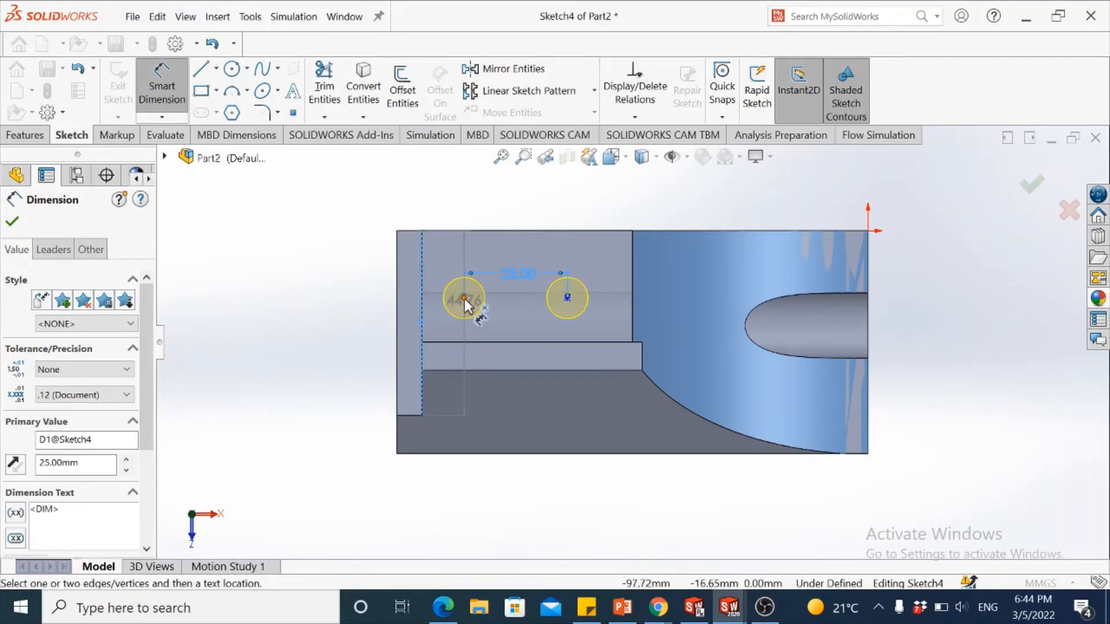
click(464, 298)
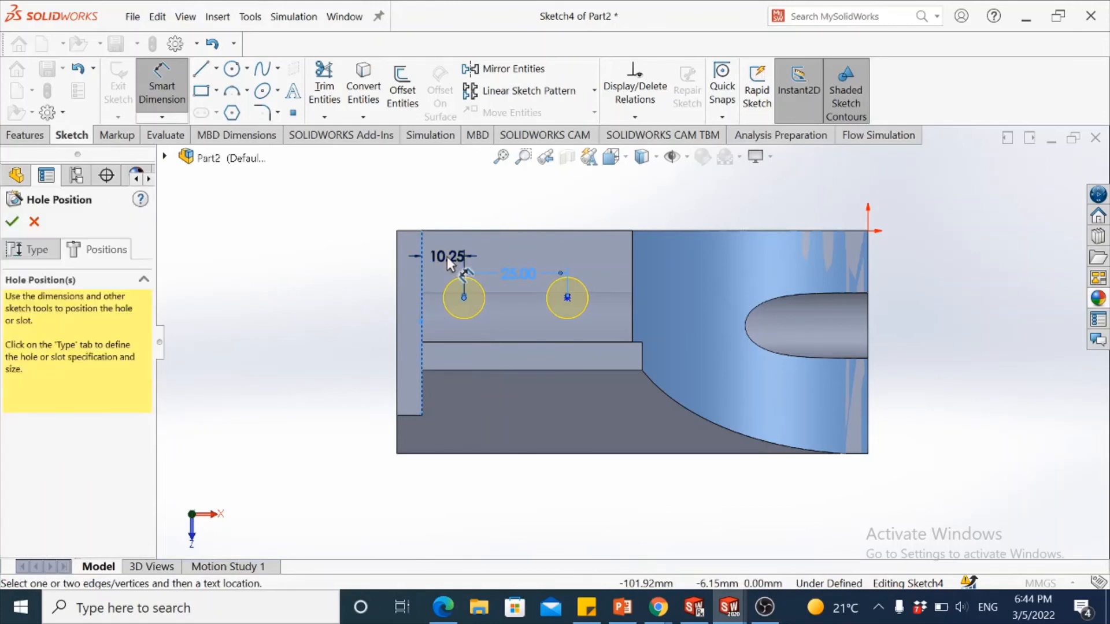
click(446, 257)
text(13)
key(Return)
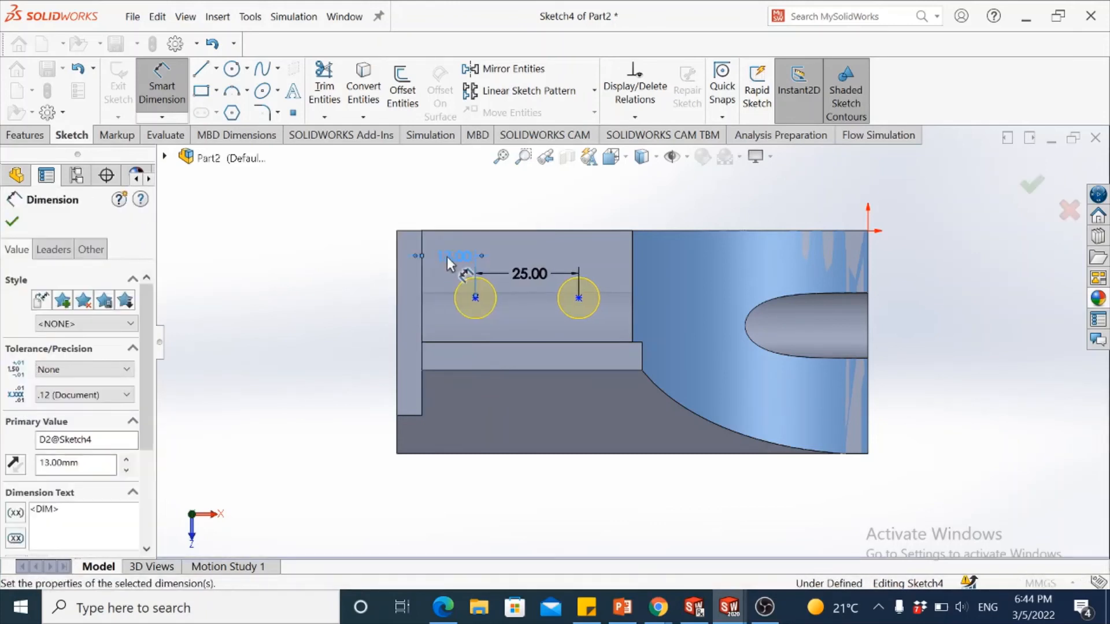
- Dimension the second hole centre 14 mm from the long straight back edge of the top face
click(492, 231)
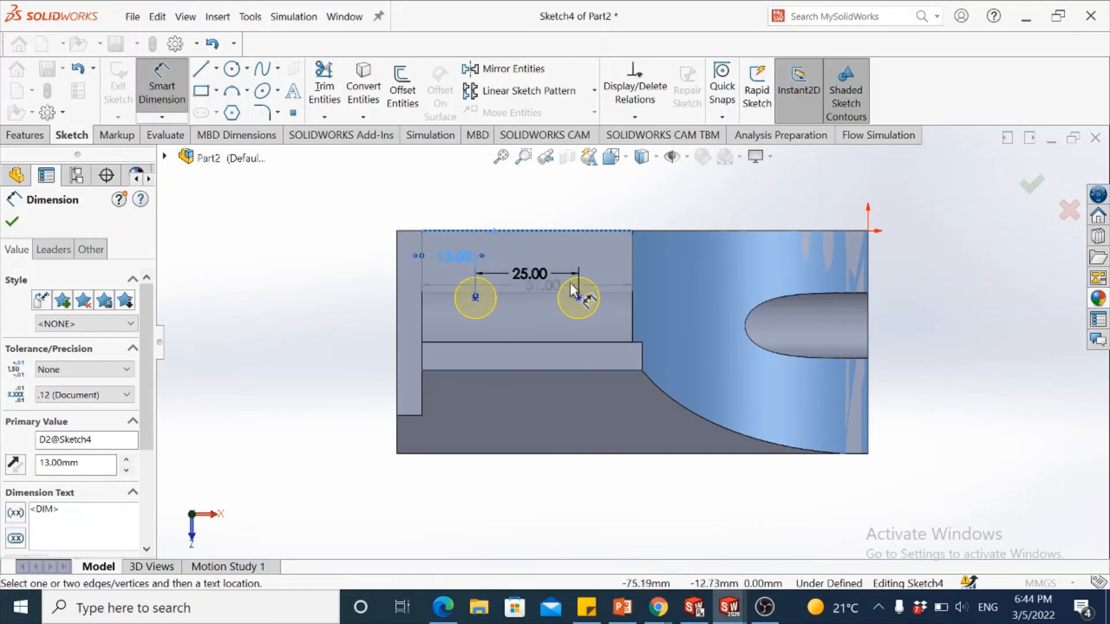
click(579, 298)
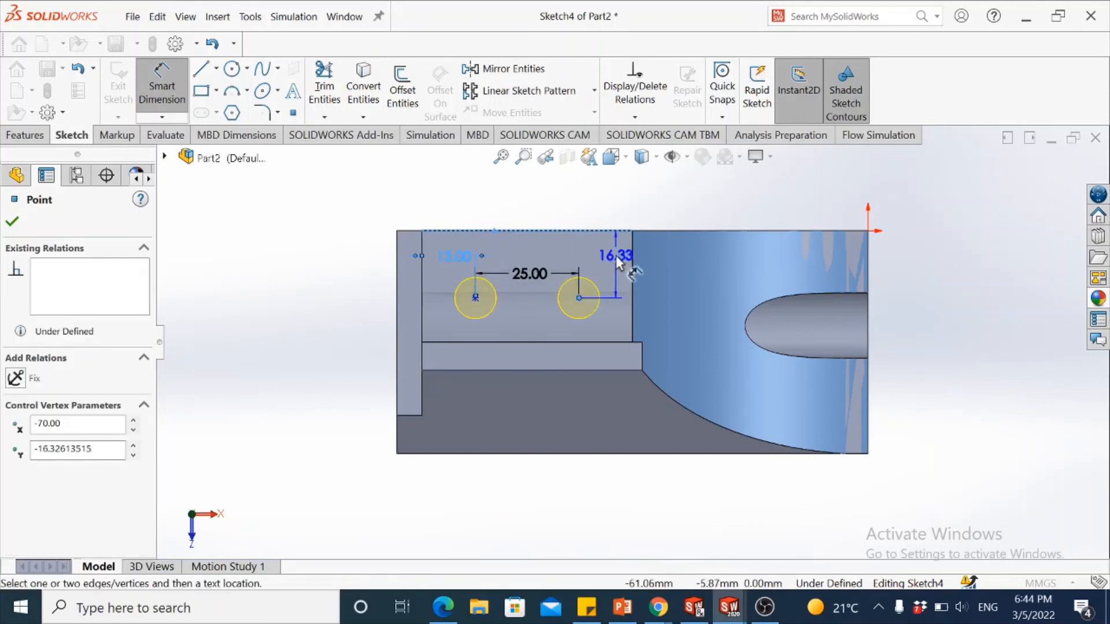
click(618, 263)
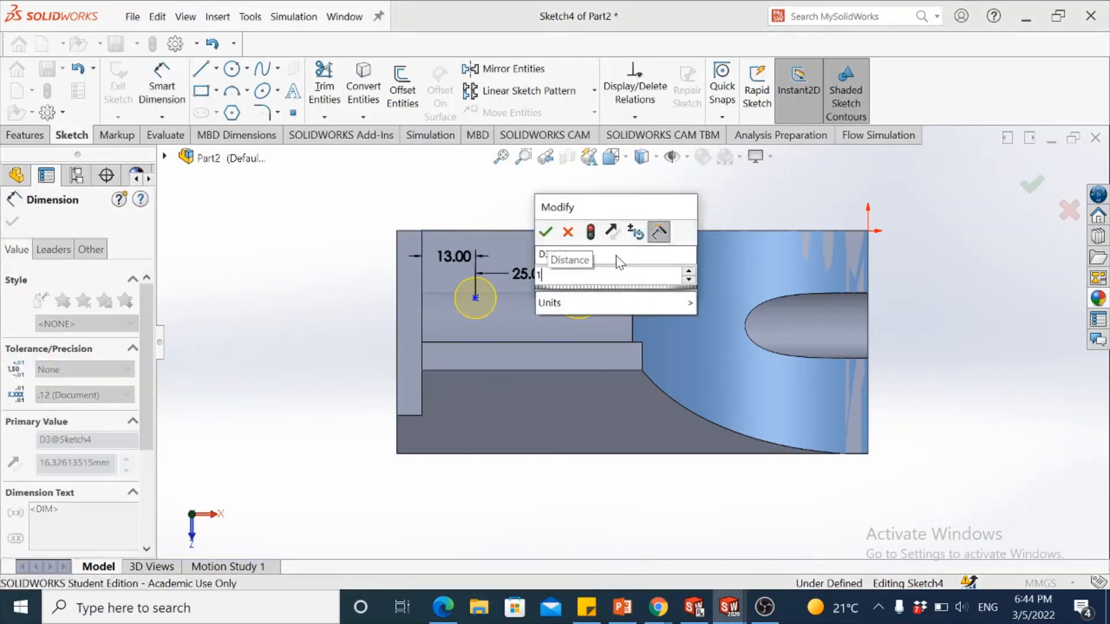
text(14)
key(Return)
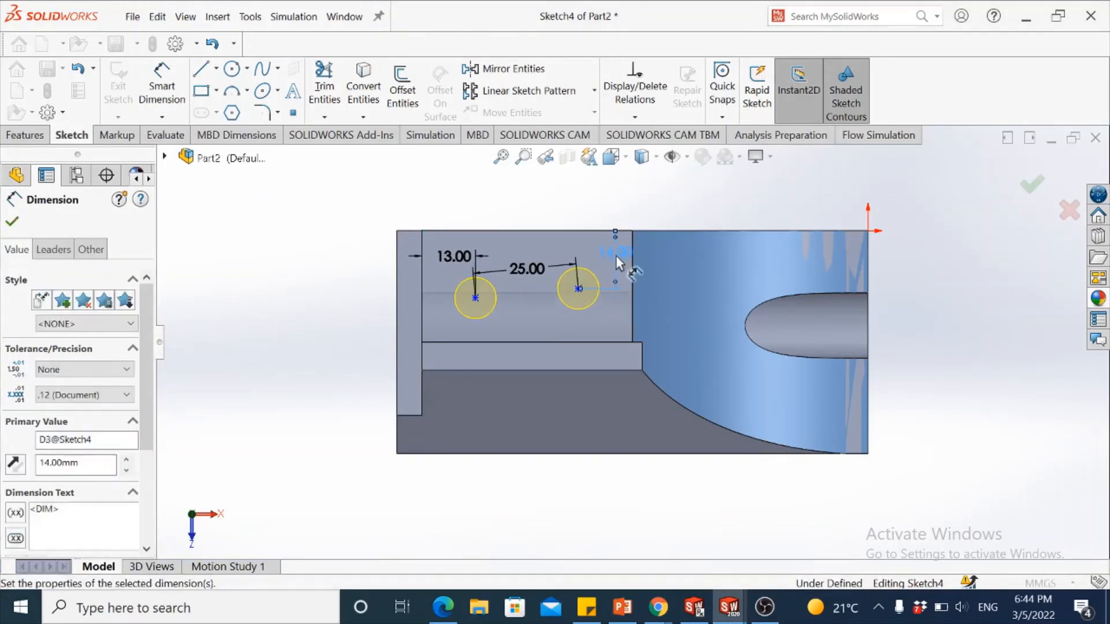
- Add a horizontal relation between the two hole centre points
click(634, 118)
click(642, 155)
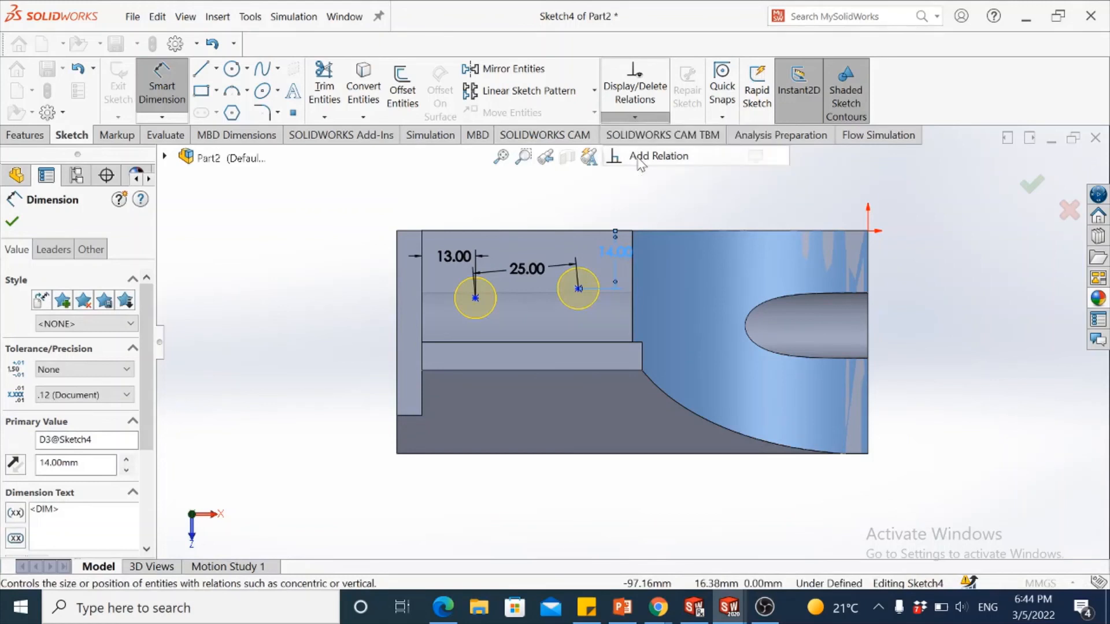
click(476, 298)
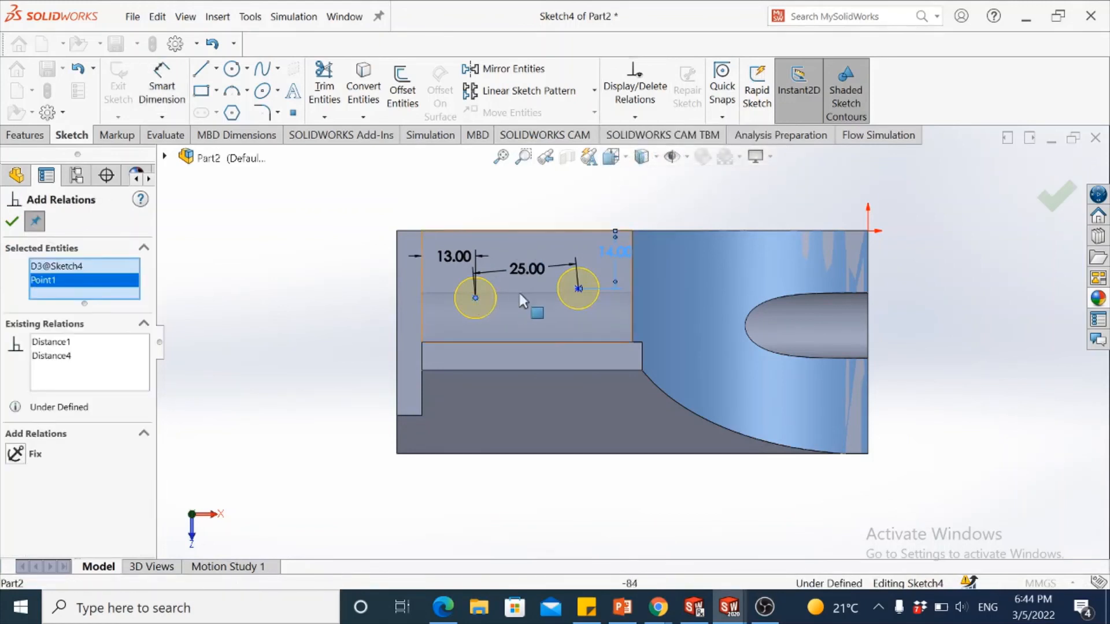
click(579, 288)
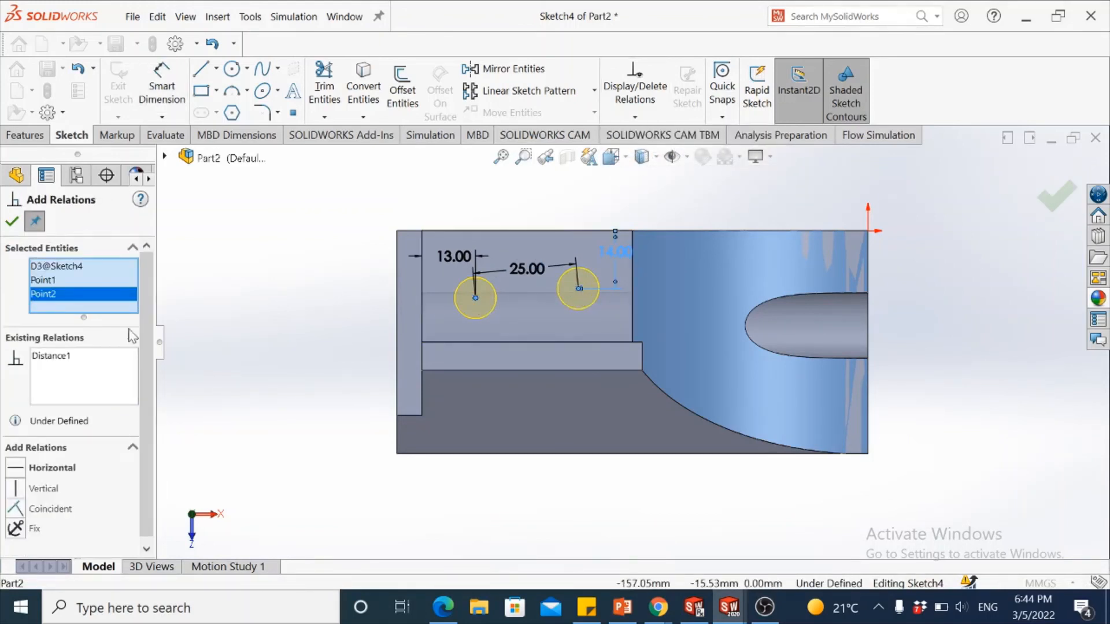
click(18, 468)
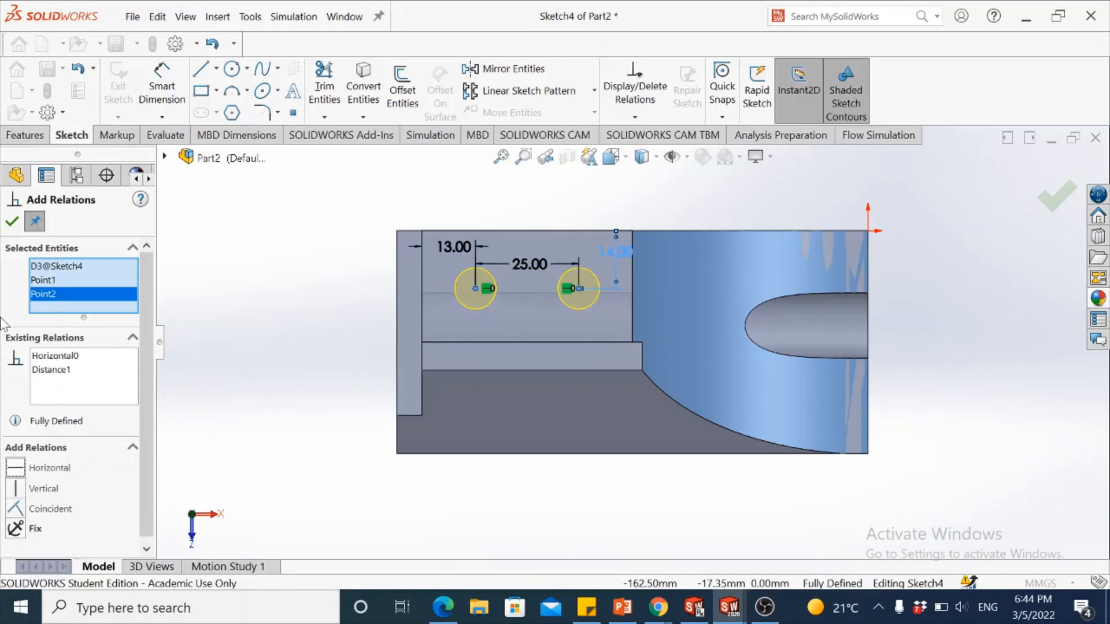
click(12, 223)
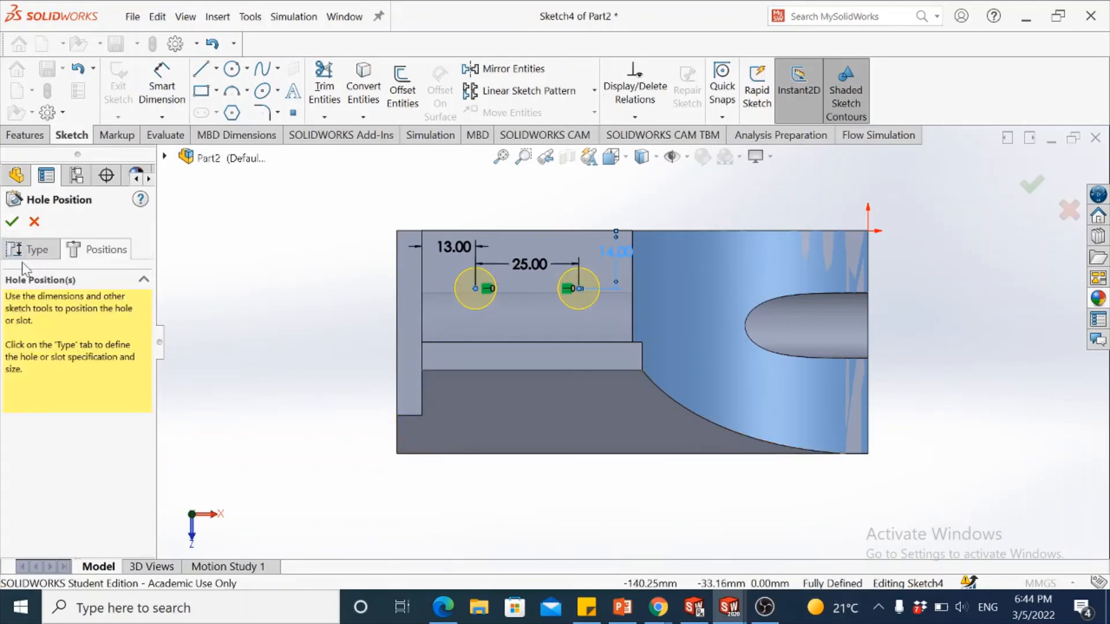
- Finish the dowel hole feature and show the part in isometric view
click(12, 221)
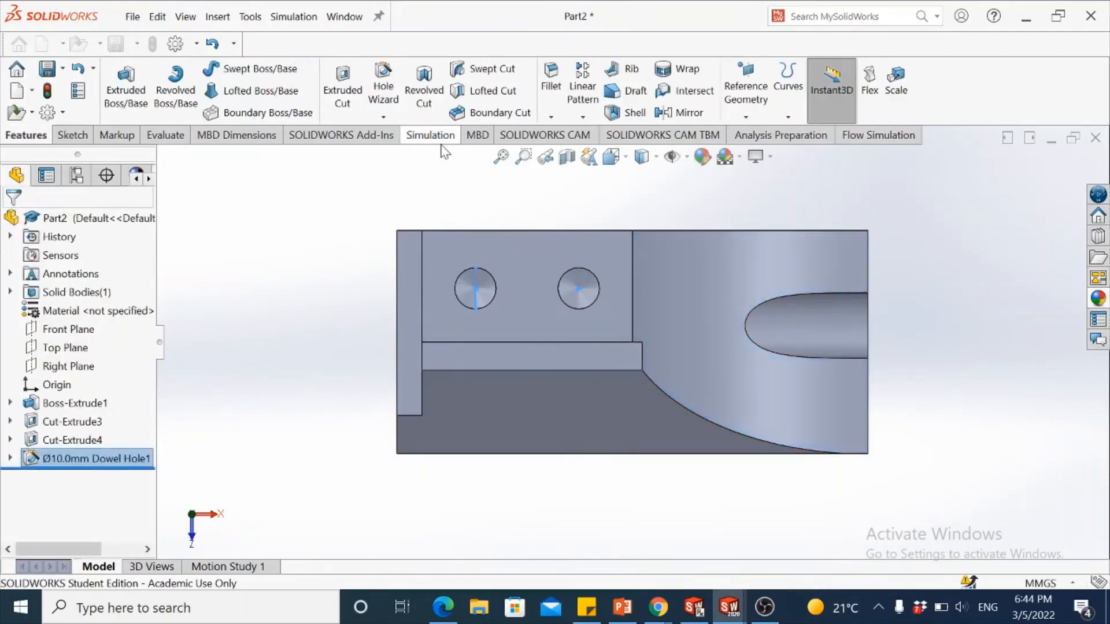
click(611, 156)
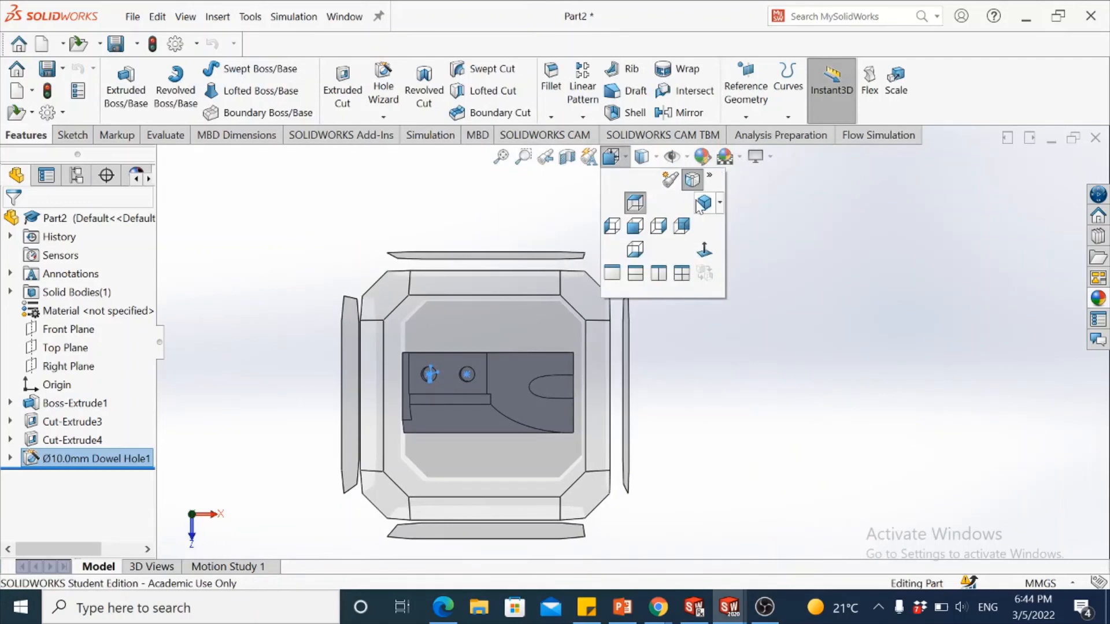
click(702, 203)
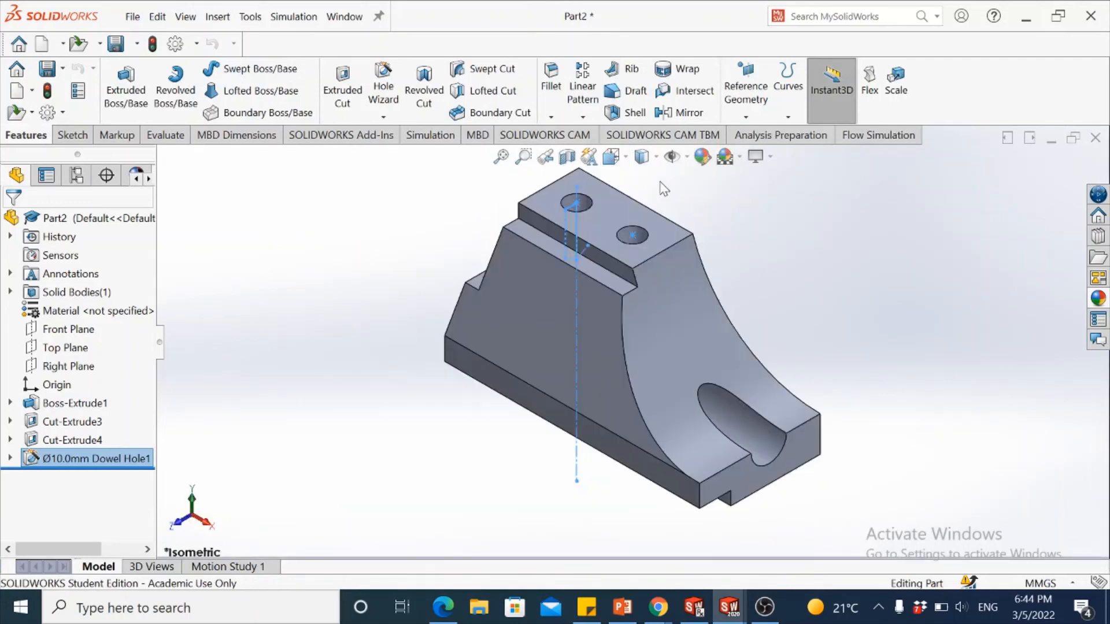
- Show front and right views side by side with hidden lines visible, and switch to PowerPoint to compare them with the holder drawing
click(621, 166)
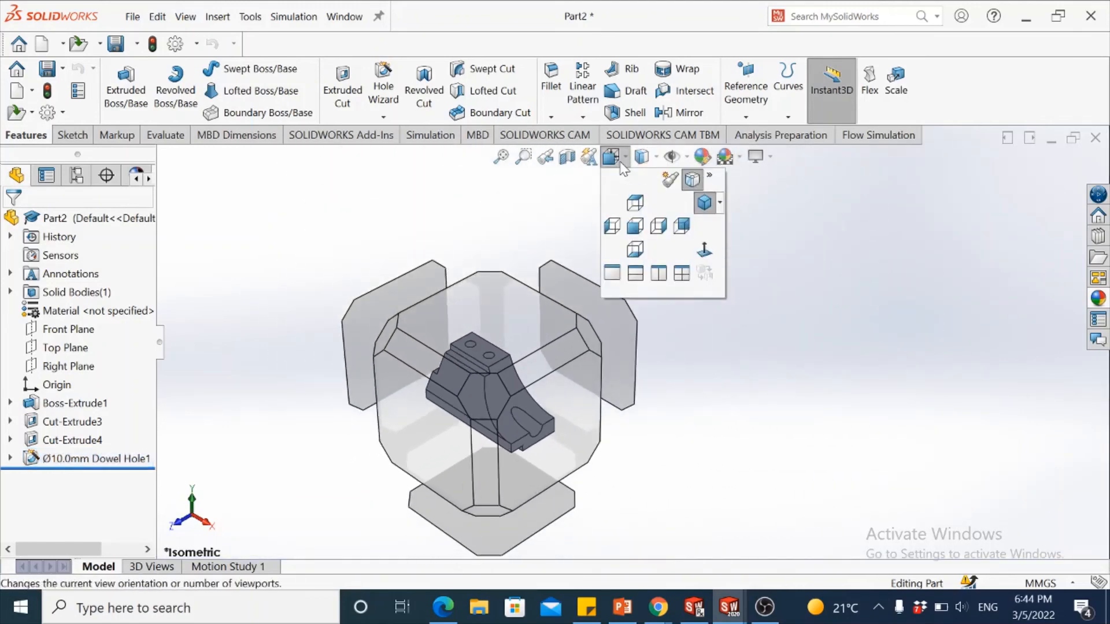
click(657, 275)
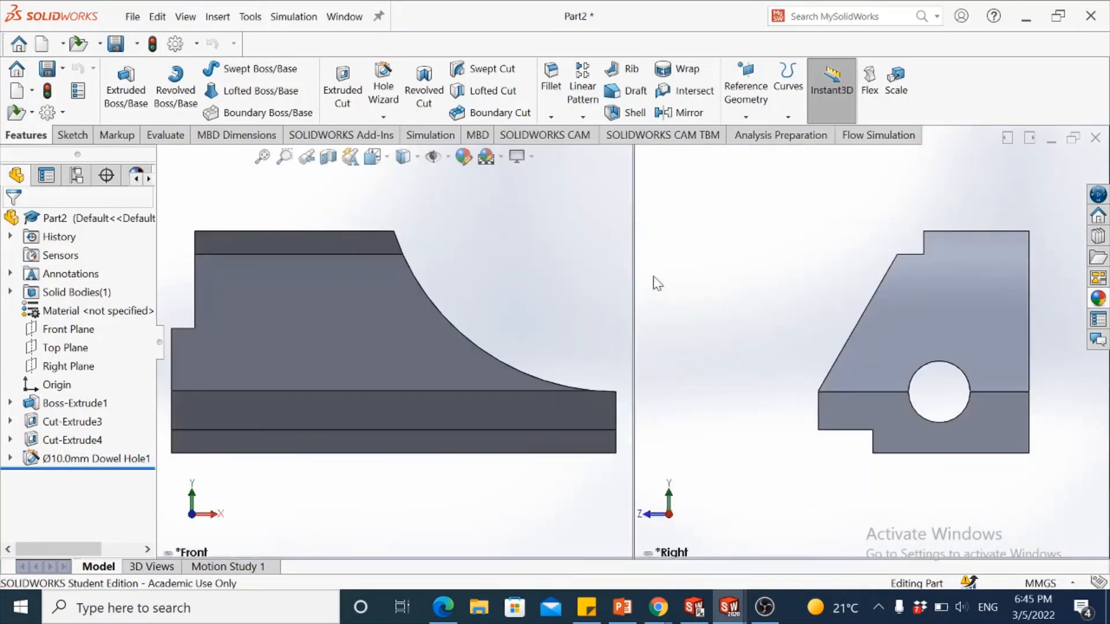
click(403, 156)
click(404, 249)
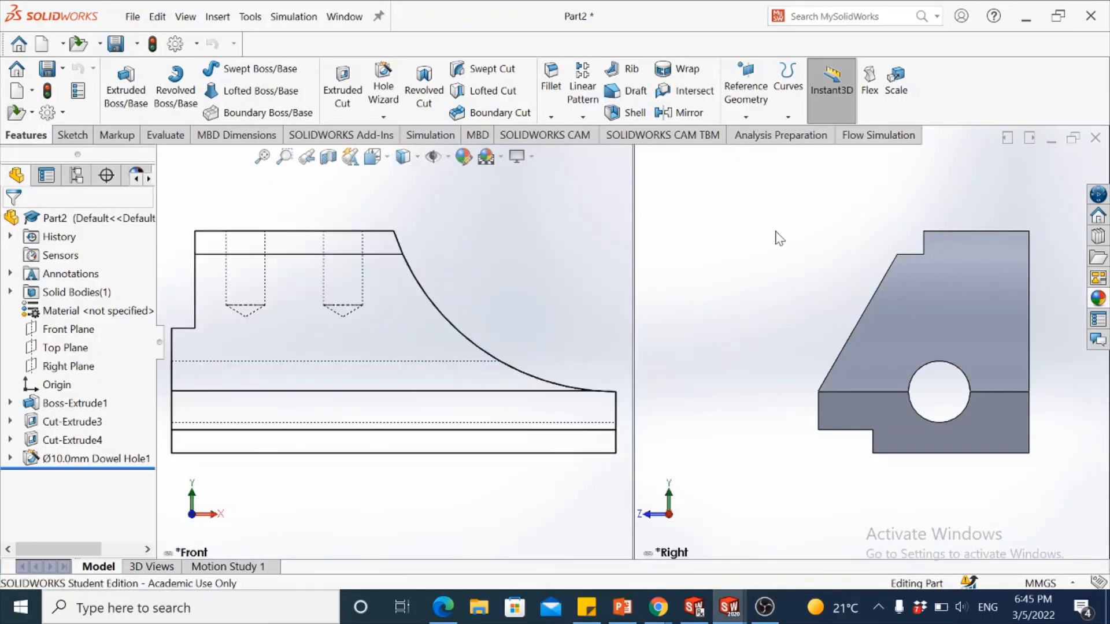
click(881, 161)
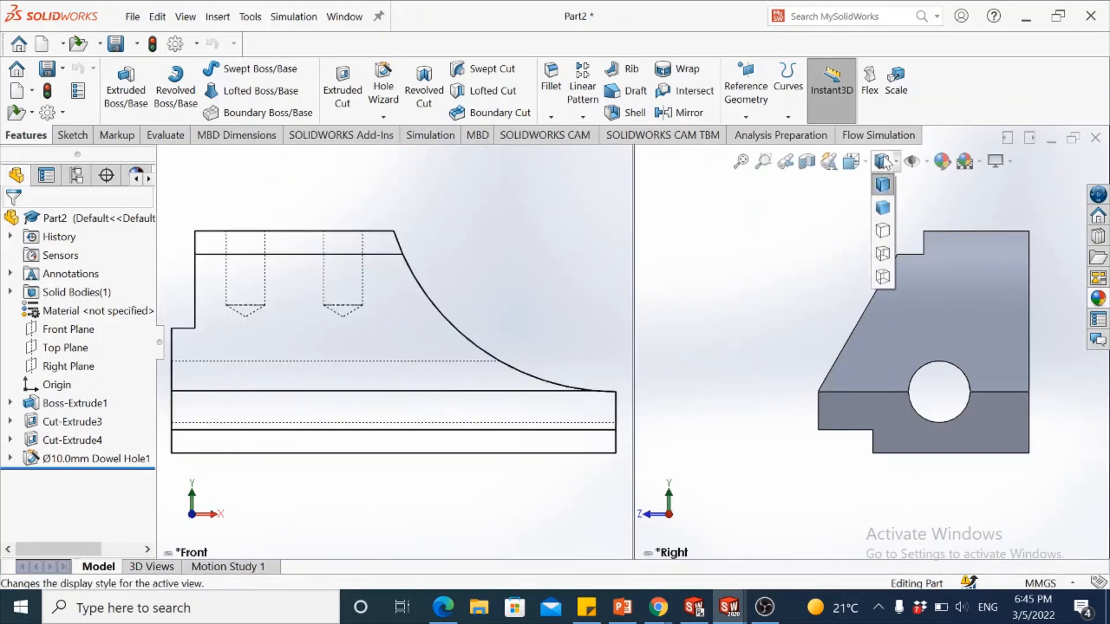
click(882, 254)
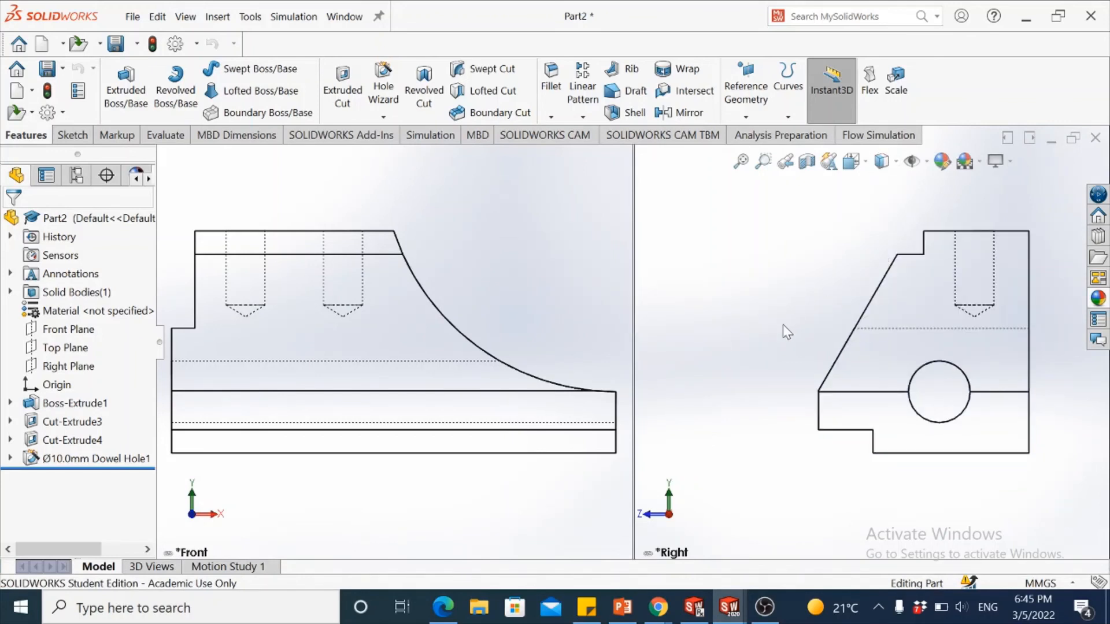
click(623, 607)
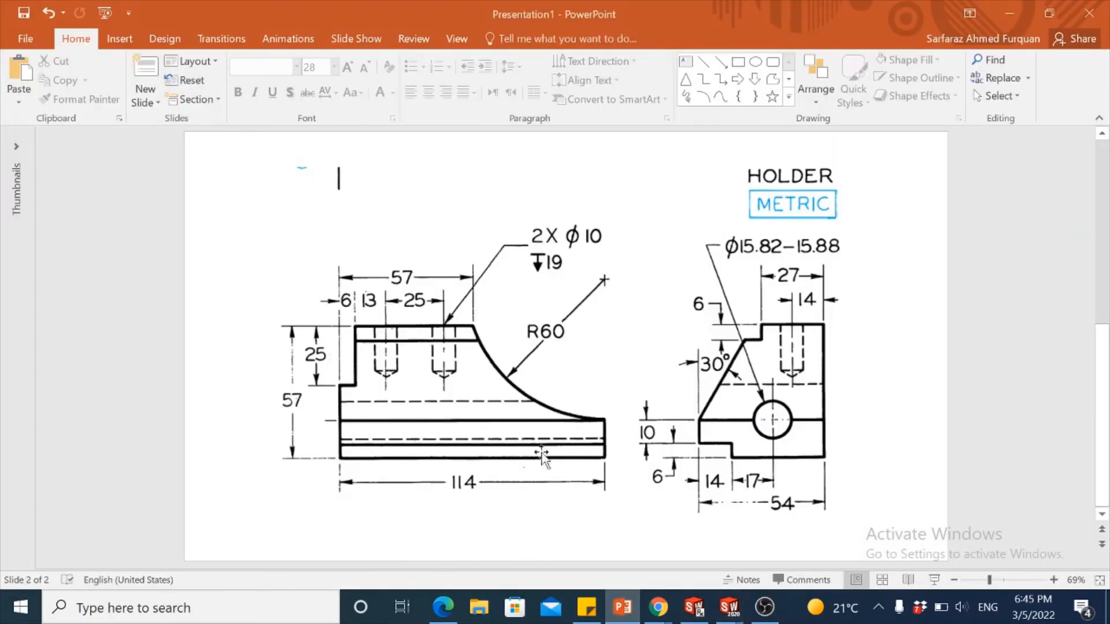